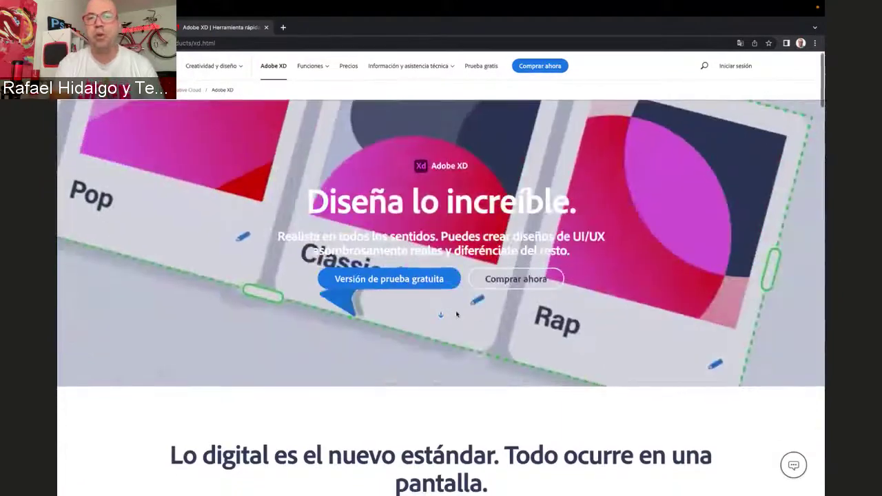
# Look through the Adobe XD product page, from the introduction and learning cards to the pricing plans
pyautogui.scroll(-5, 457, 314)
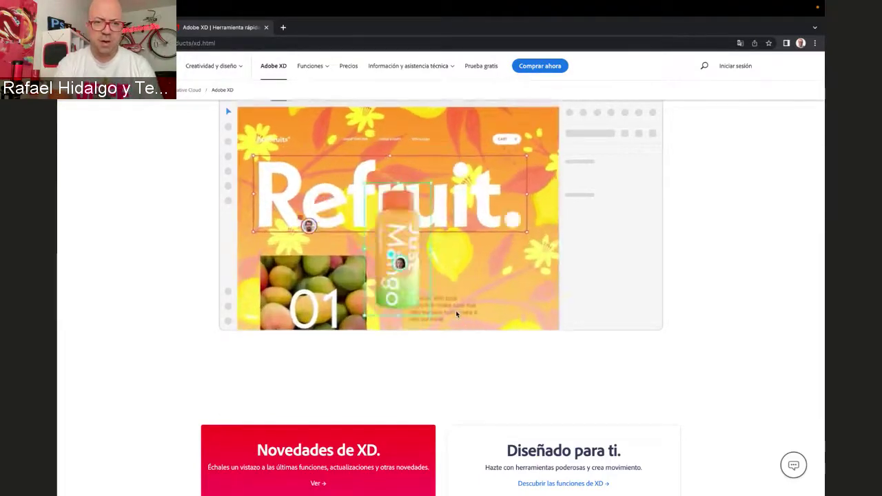
pyautogui.scroll(-2, 456, 315)
pyautogui.scroll(-5, 456, 314)
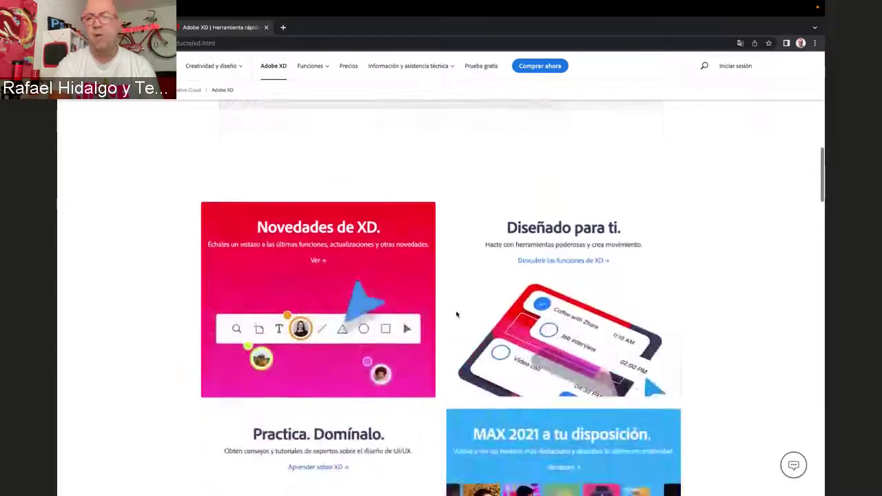
pyautogui.scroll(-4, 456, 315)
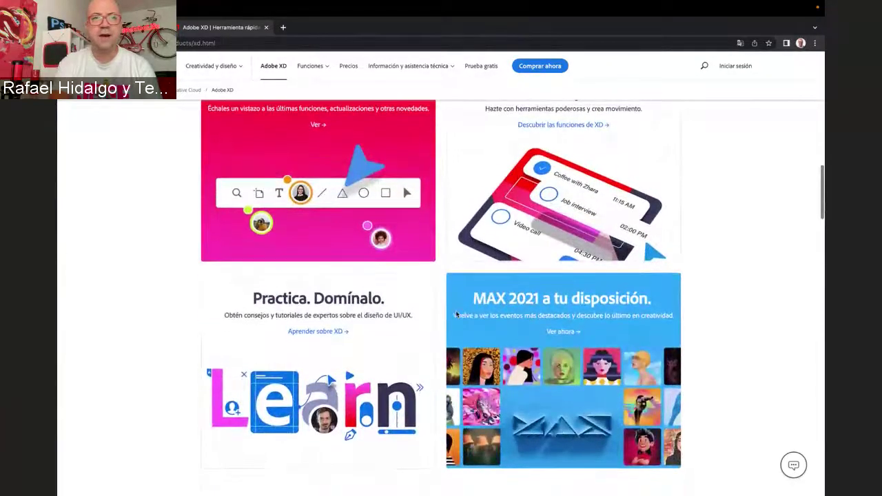
pyautogui.scroll(-2, 456, 315)
pyautogui.scroll(-17, 455, 315)
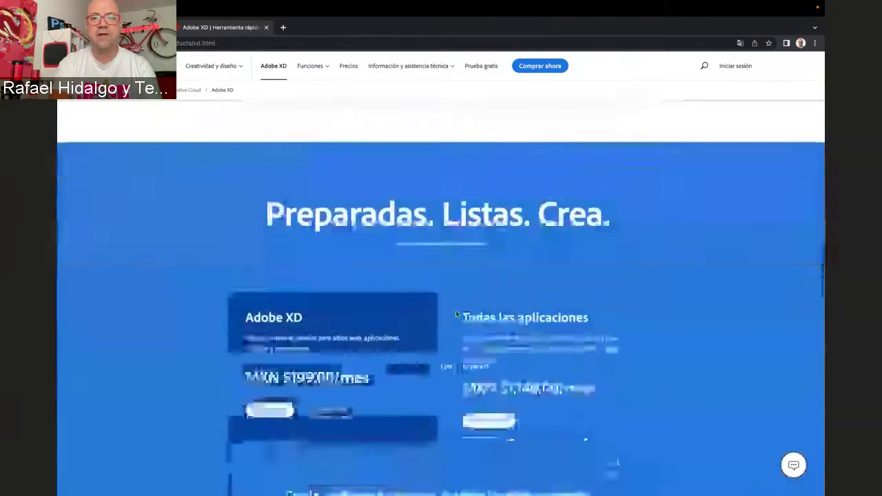
pyautogui.scroll(20, 456, 315)
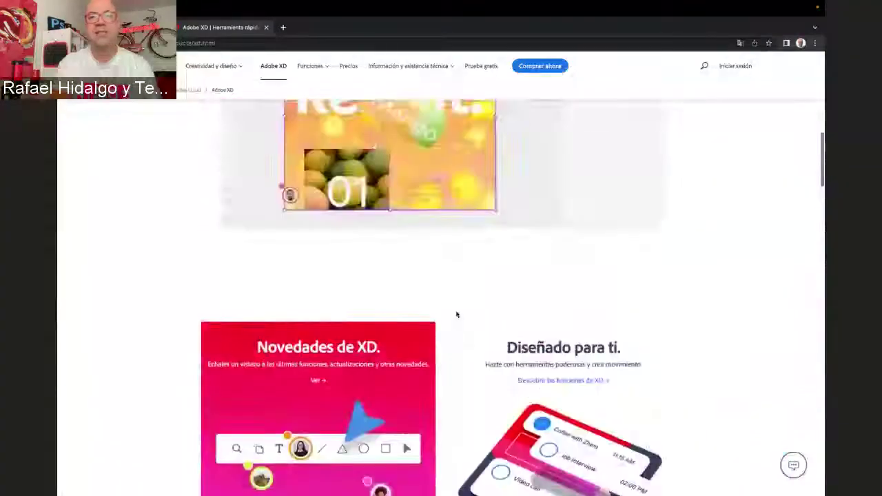
pyautogui.scroll(13, 456, 314)
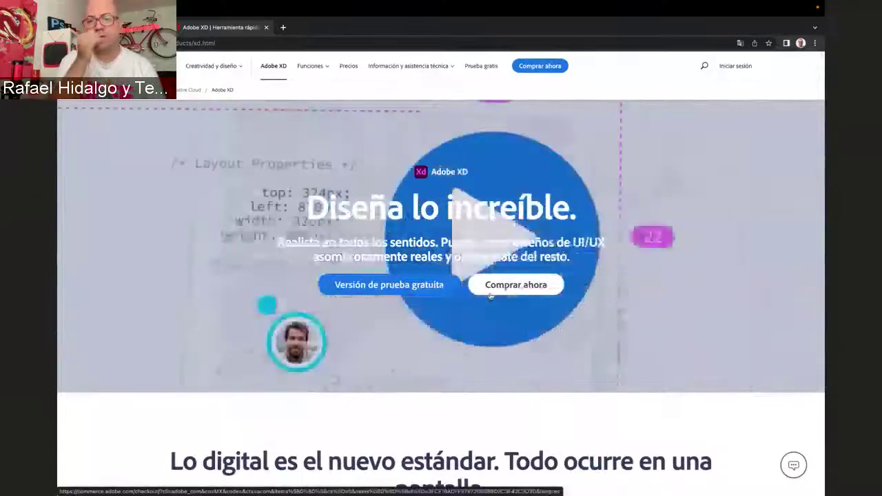
# Switch to Creative Cloud, open the tutorials for the installed XD app, and continue to the United States site
pyautogui.moveTo(536, 493)
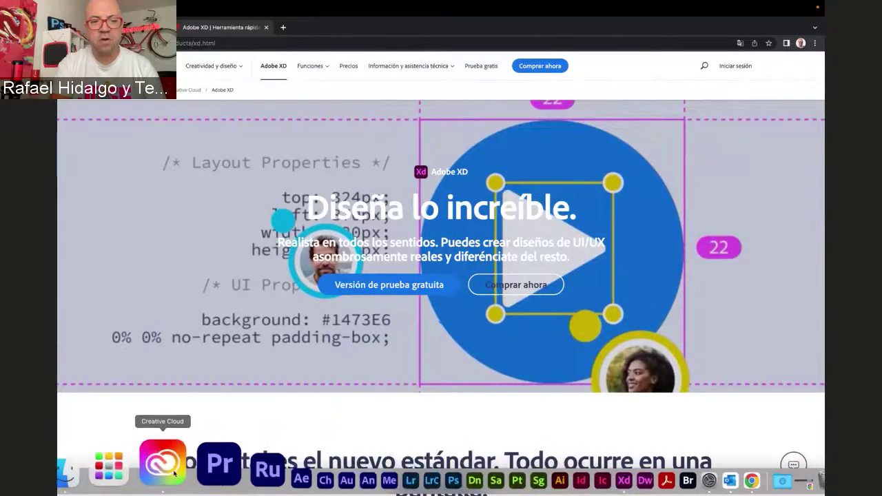
pyautogui.click(172, 473)
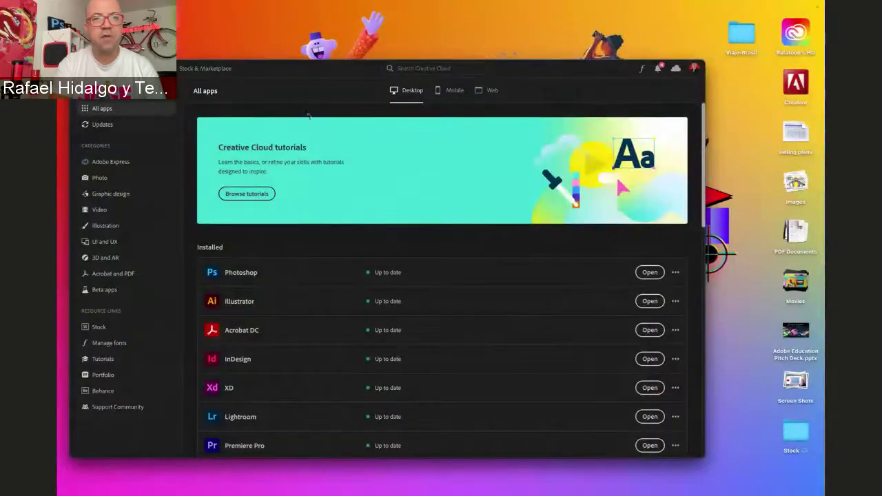
pyautogui.scroll(-5, 365, 213)
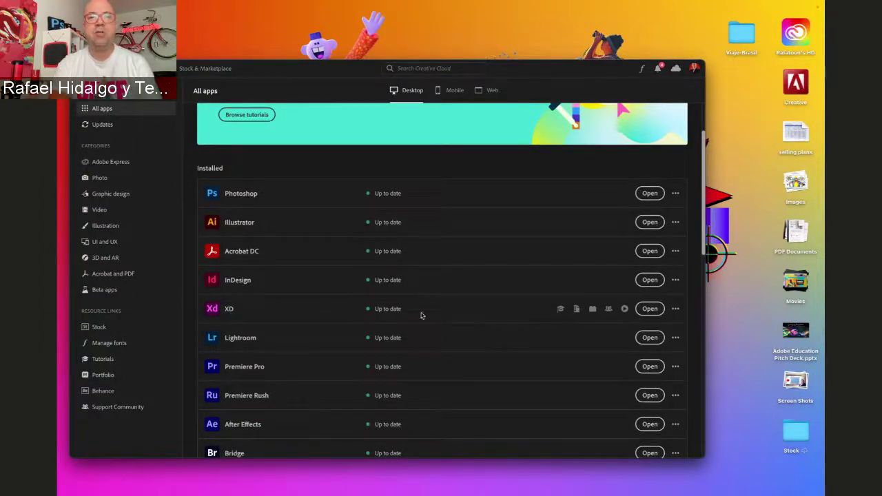
pyautogui.scroll(-2, 311, 299)
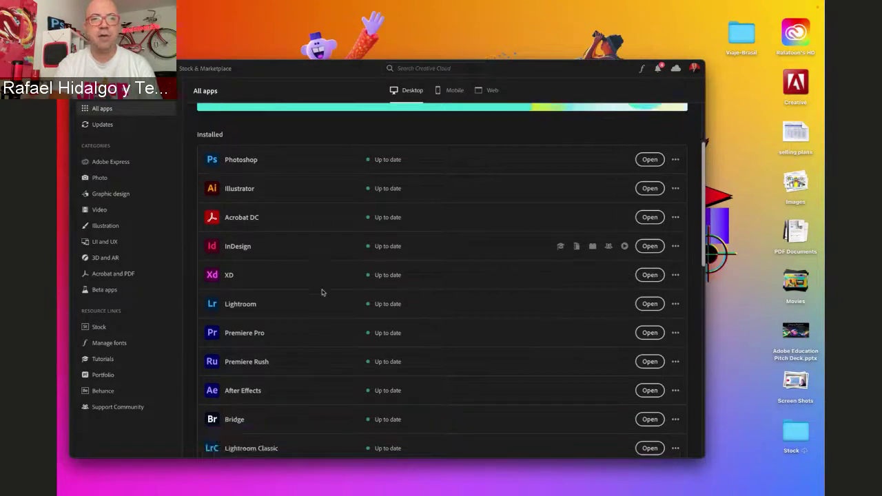
pyautogui.scroll(1, 275, 296)
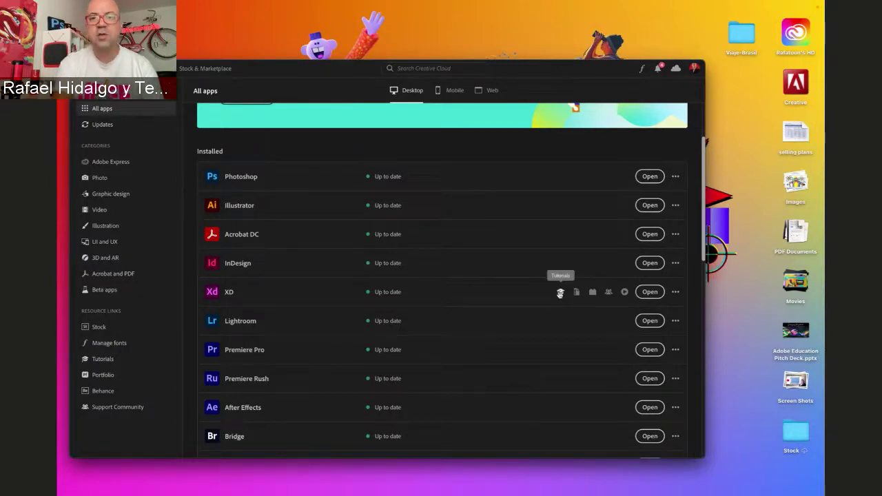
pyautogui.click(560, 293)
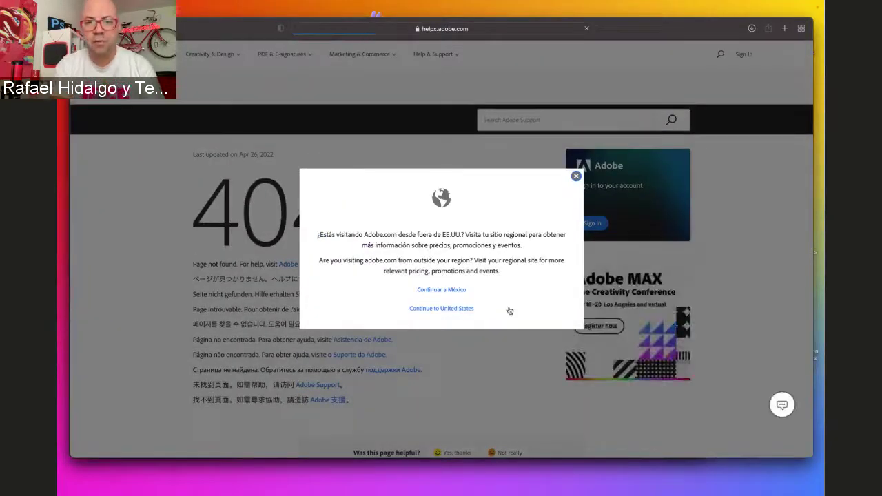
pyautogui.click(467, 309)
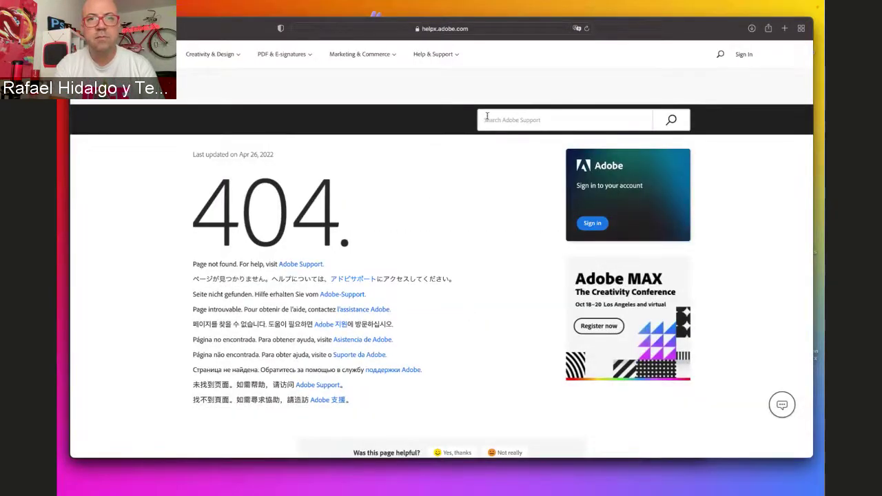
# Check the address of the tutorials page and go to letsxd.com instead
pyautogui.click(497, 29)
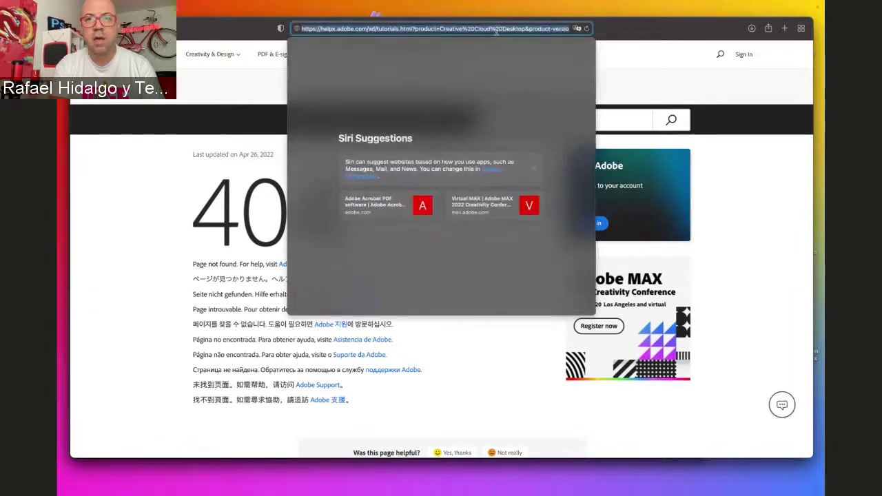
pyautogui.click(202, 163)
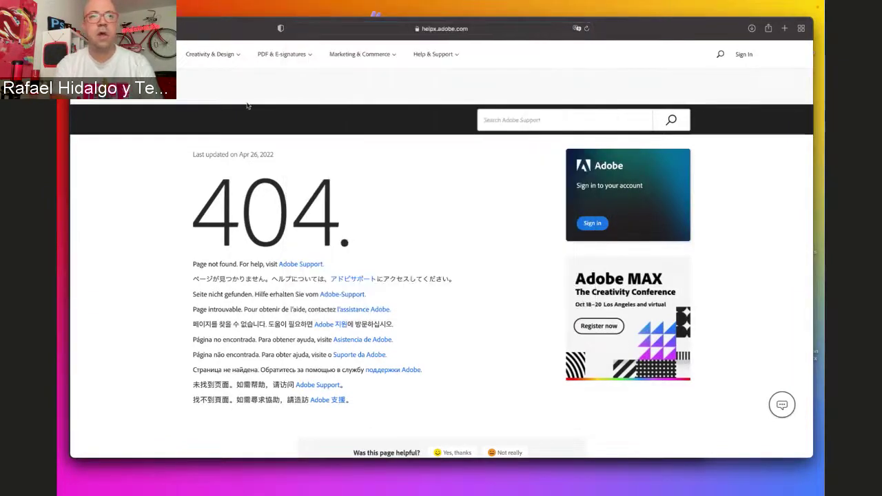
pyautogui.click(373, 31)
pyautogui.write('let')
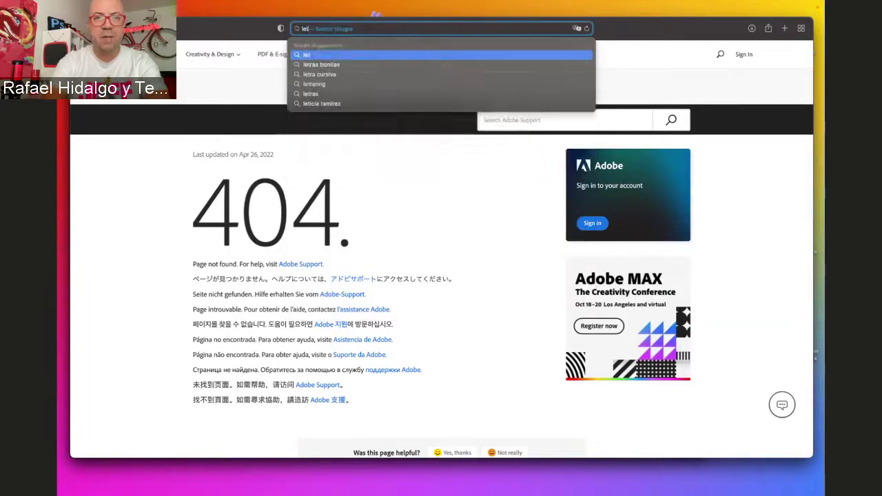
pyautogui.write('sxd.co')
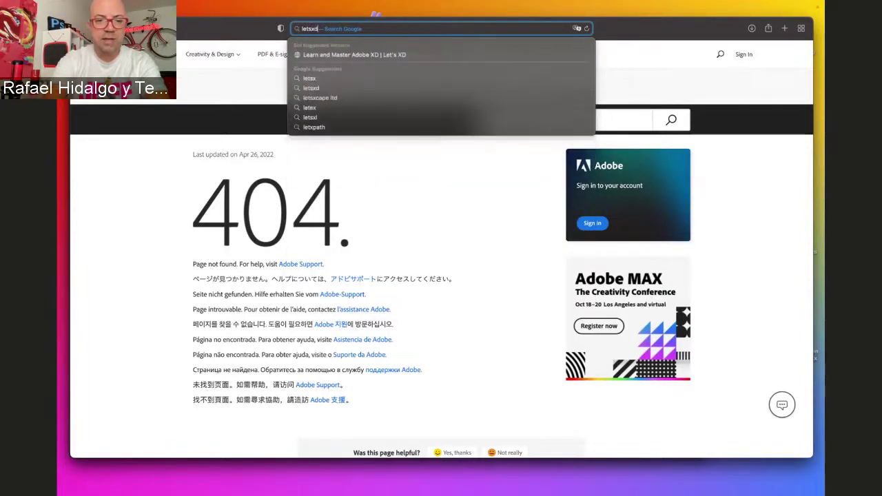
pyautogui.write('m')
pyautogui.press('Return')
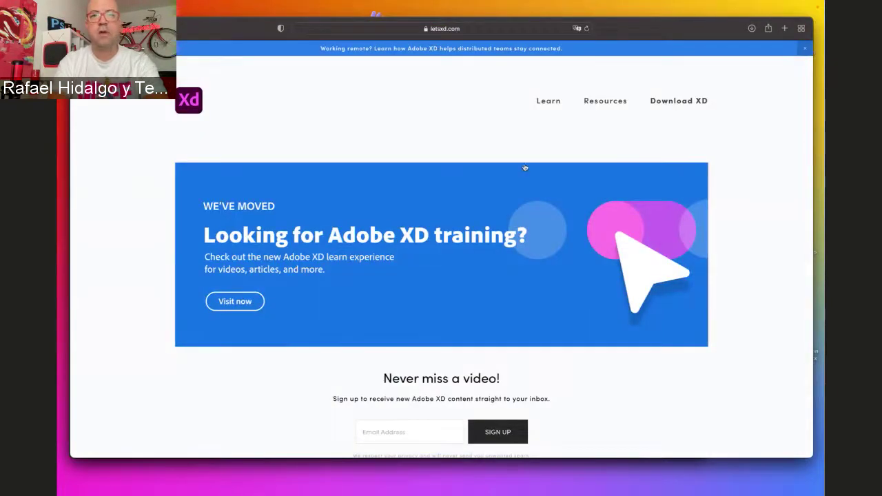
# Open the new Adobe XD learn experience from the training banner
pyautogui.scroll(-3, 524, 168)
pyautogui.scroll(2, 482, 179)
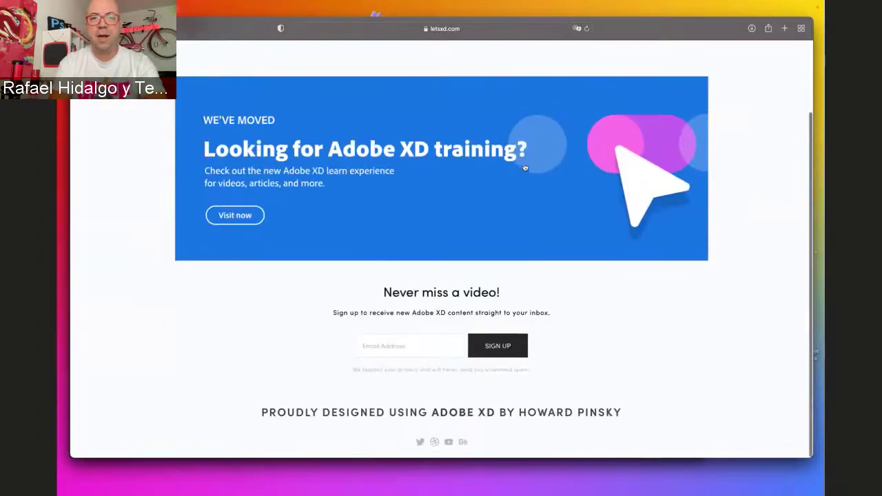
pyautogui.click(237, 265)
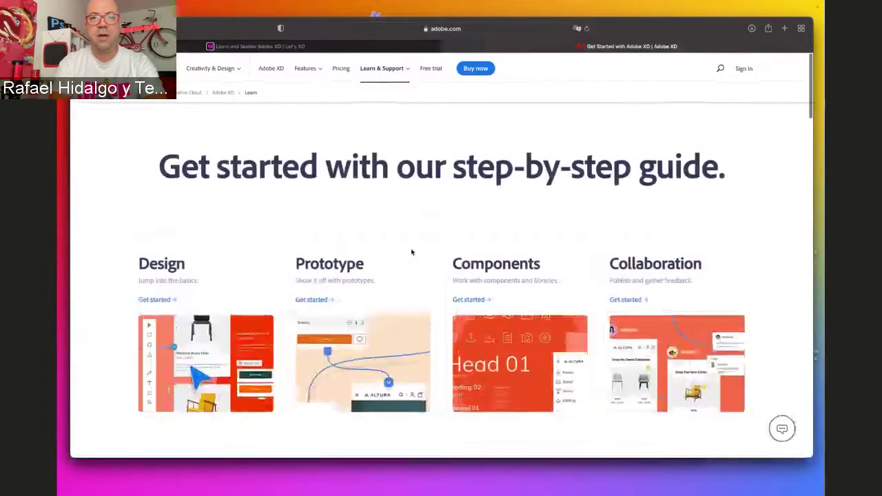
# Change the region of the Adobe XD learning page to Latinoamérica
pyautogui.scroll(-20, 551, 226)
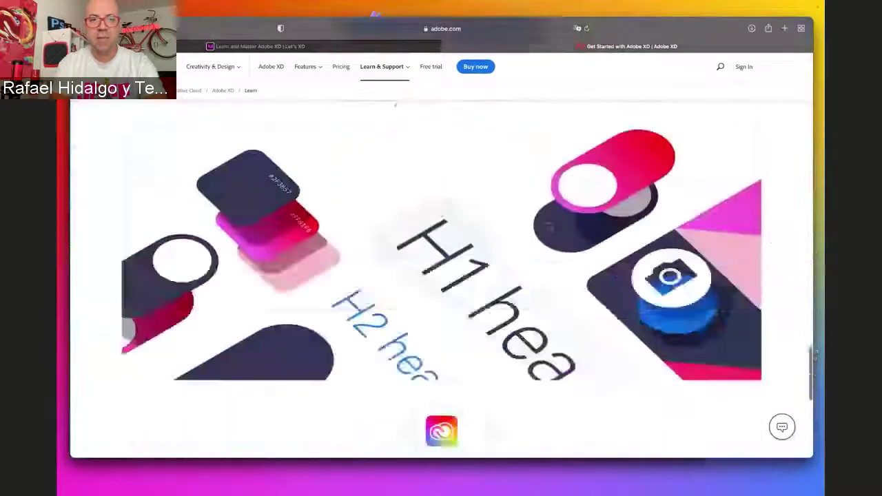
pyautogui.click(160, 442)
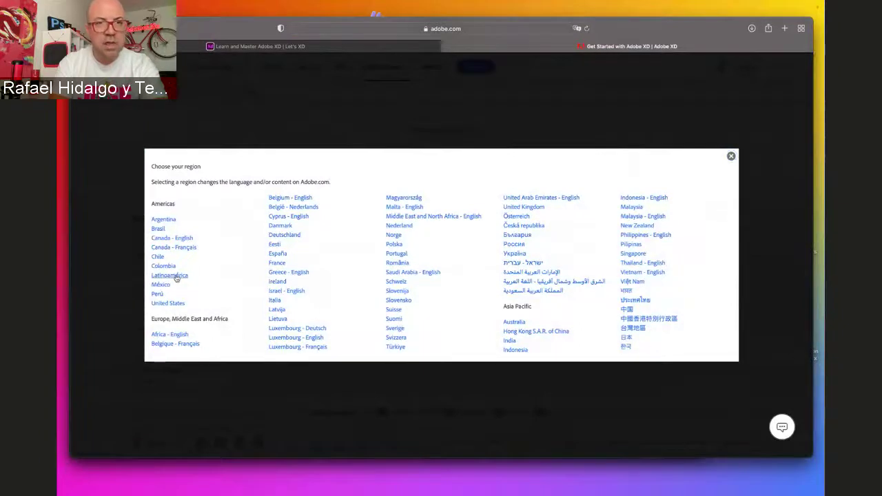
pyautogui.click(177, 277)
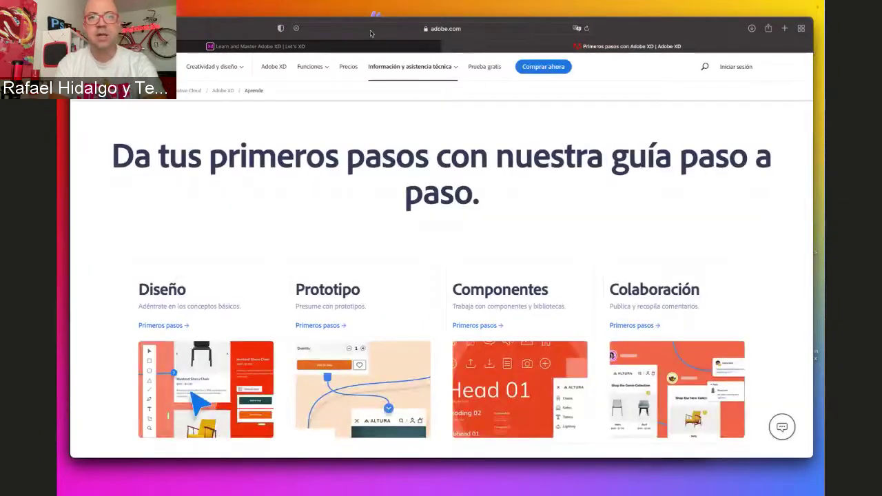
# Copy the web address of the Spanish Adobe XD get-started page
pyautogui.click(371, 31)
pyautogui.press('super+c')
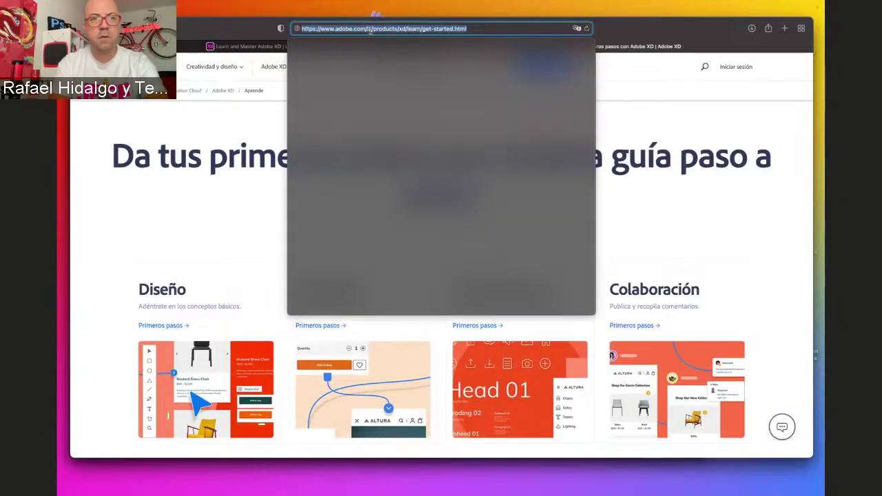
pyautogui.click(695, 98)
# Switch to the live event page in Google Chrome and post the copied link in the Event Chat
pyautogui.moveTo(641, 483)
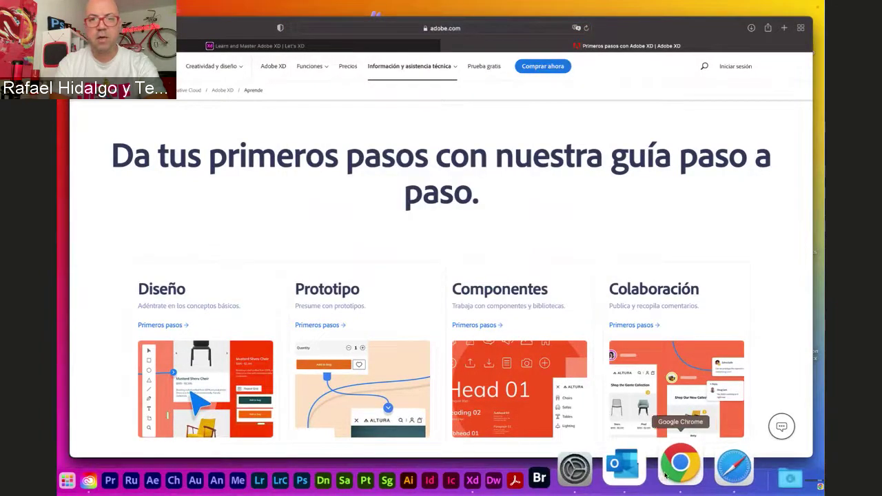
pyautogui.click(666, 474)
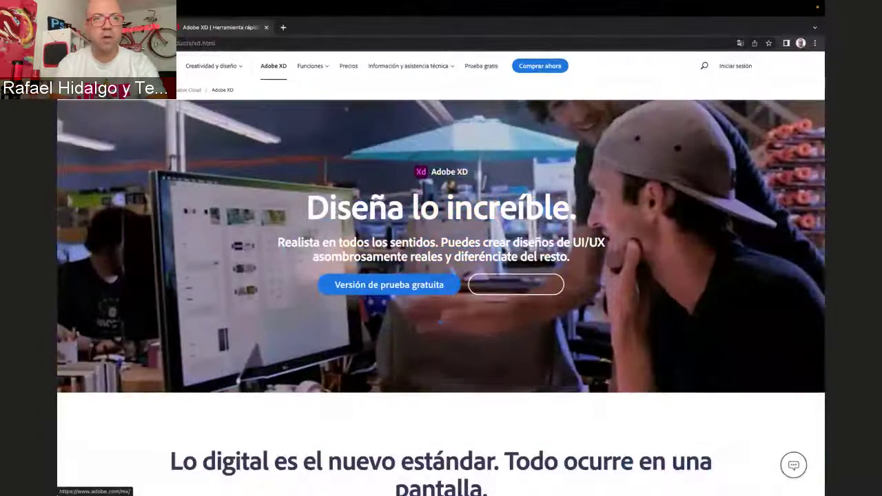
pyautogui.hotkey('ctrl', 'Tab')
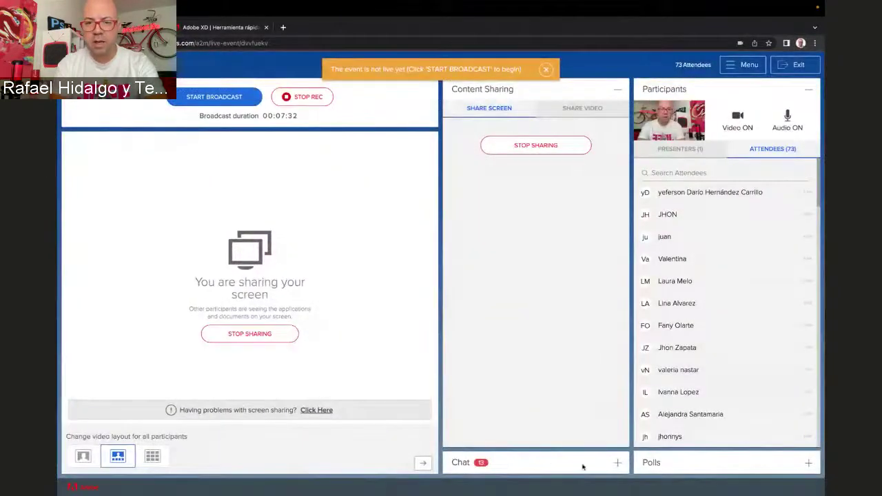
pyautogui.click(618, 463)
pyautogui.click(496, 462)
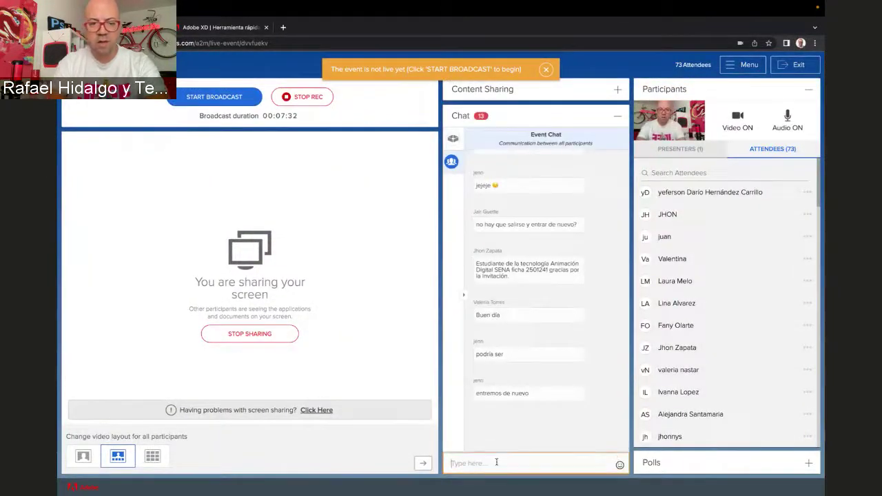
pyautogui.press('super+v')
pyautogui.press('Return')
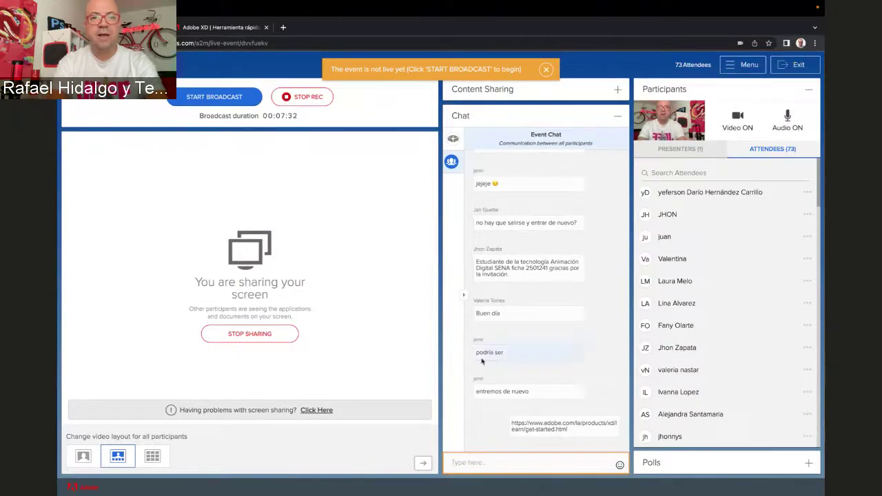
# Switch to Adobe XD, then reposition its home window and enlarge it to show more recent files
pyautogui.press('F4')
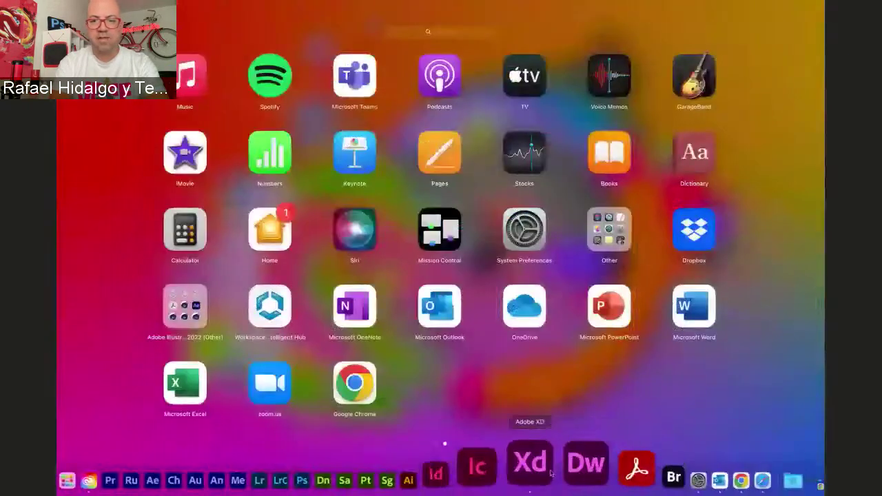
pyautogui.click(539, 466)
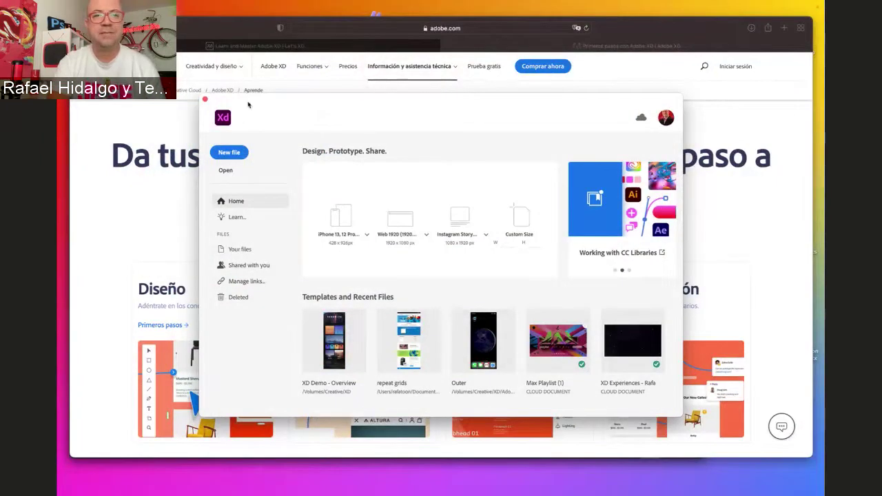
pyautogui.moveTo(249, 105); pyautogui.dragTo(175, 68)
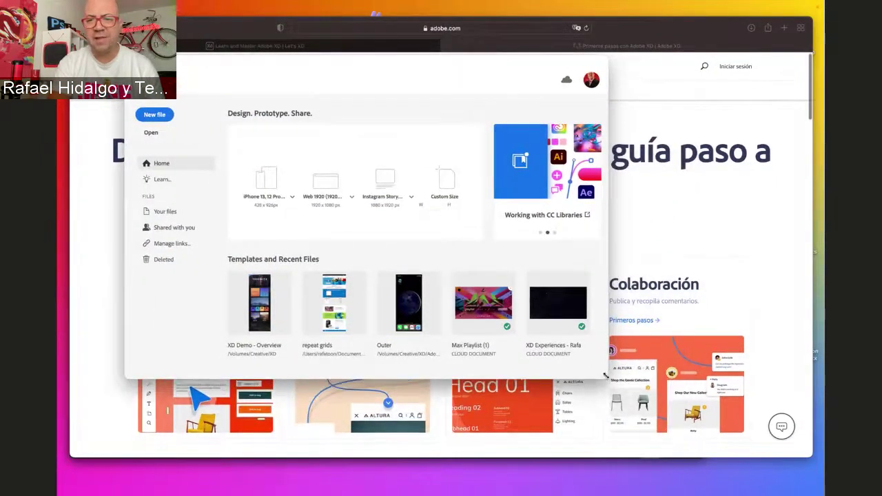
pyautogui.moveTo(605, 375); pyautogui.dragTo(755, 436)
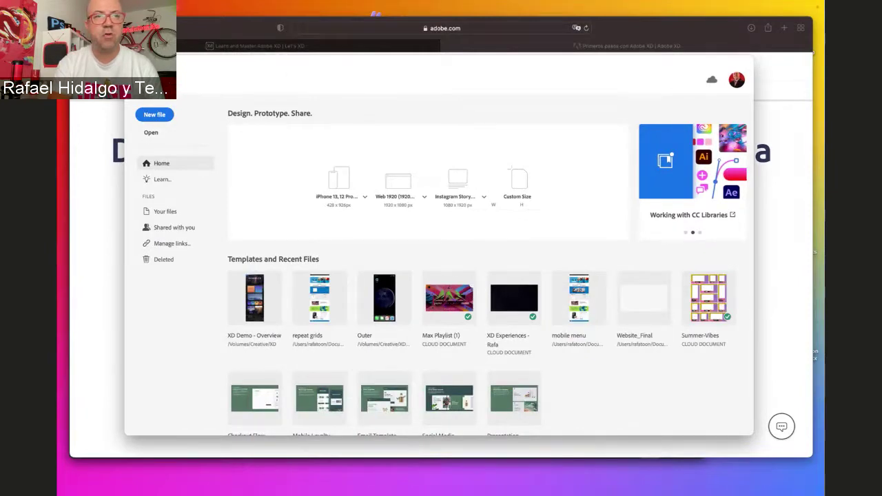
# Create a new file with a 1920 × 1080 artboard and bring back the home screen
pyautogui.click(154, 116)
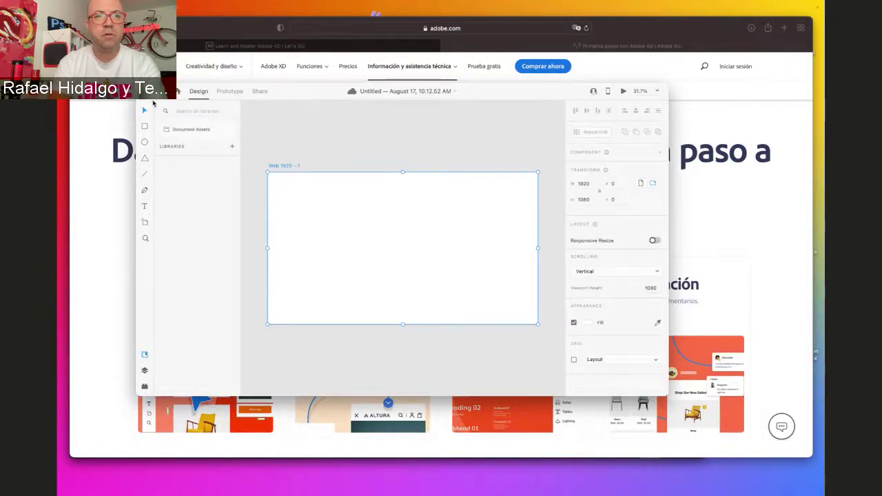
pyautogui.press('super+n')
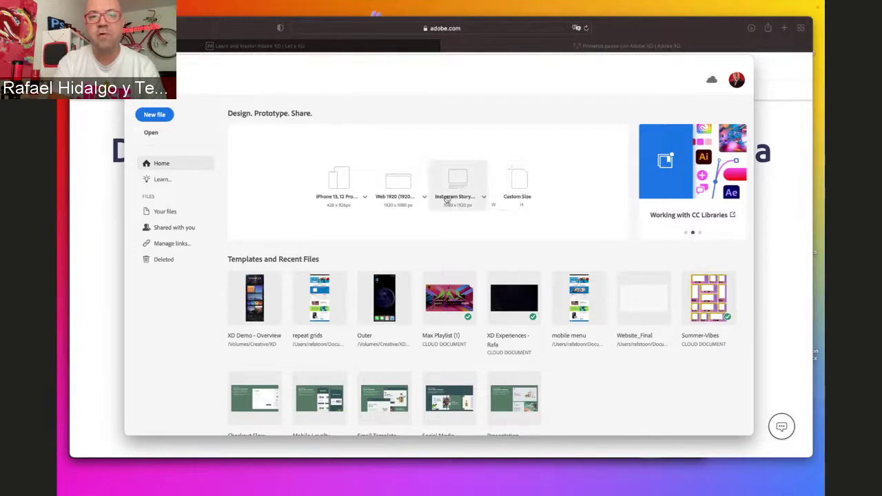
# Create a new file with an iPhone 13, 12 Pro Max (428 × 926) artboard
pyautogui.click(364, 200)
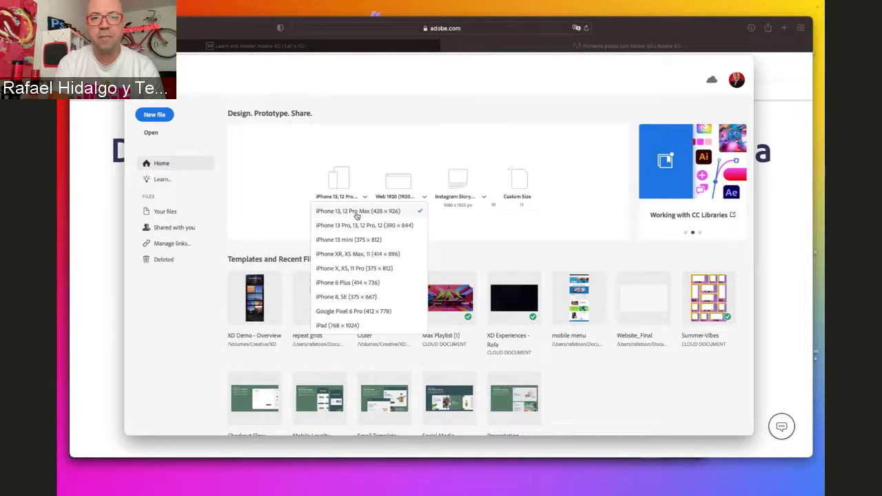
pyautogui.click(356, 212)
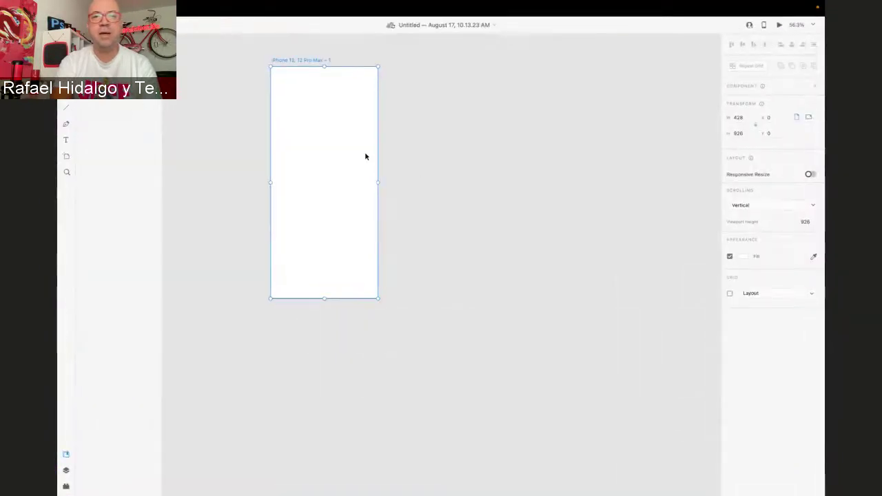
pyautogui.hscroll(3, 365, 157)
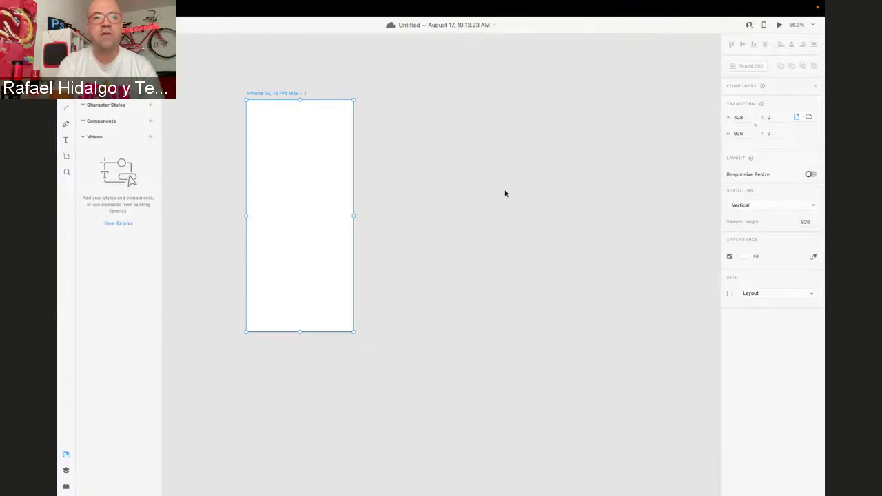
# Add four more iPhone 13, 12 Pro Max artboards in a row beside the first one
pyautogui.click(66, 159)
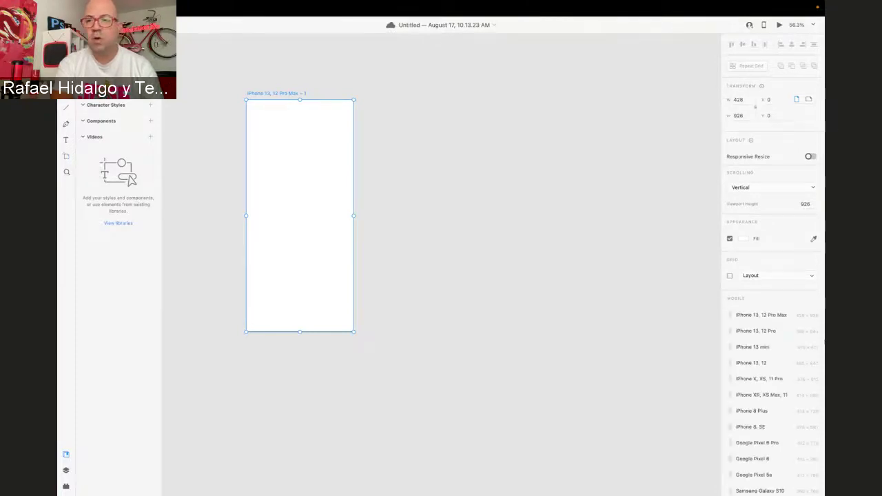
pyautogui.scroll(-4, 810, 376)
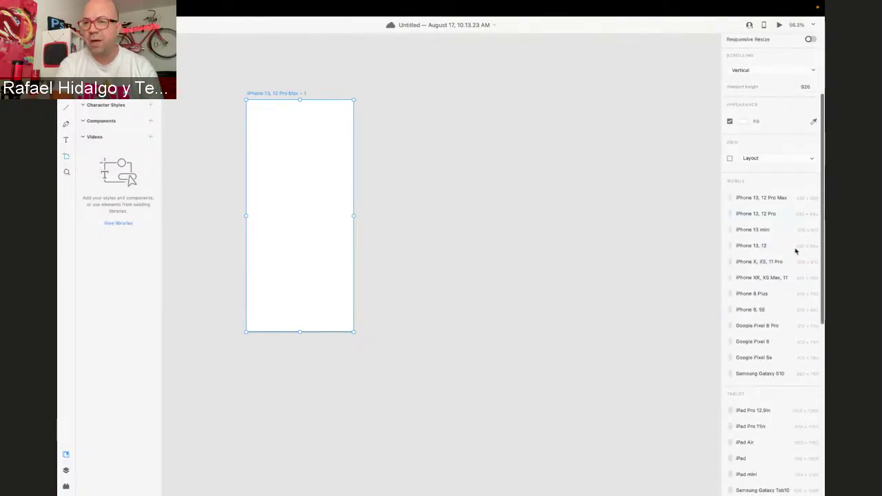
pyautogui.click(370, 100)
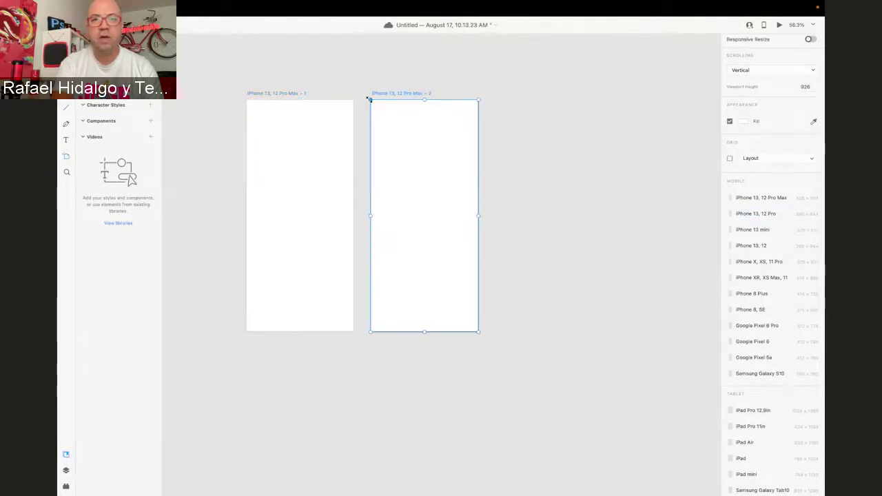
pyautogui.click(495, 100)
pyautogui.click(619, 100)
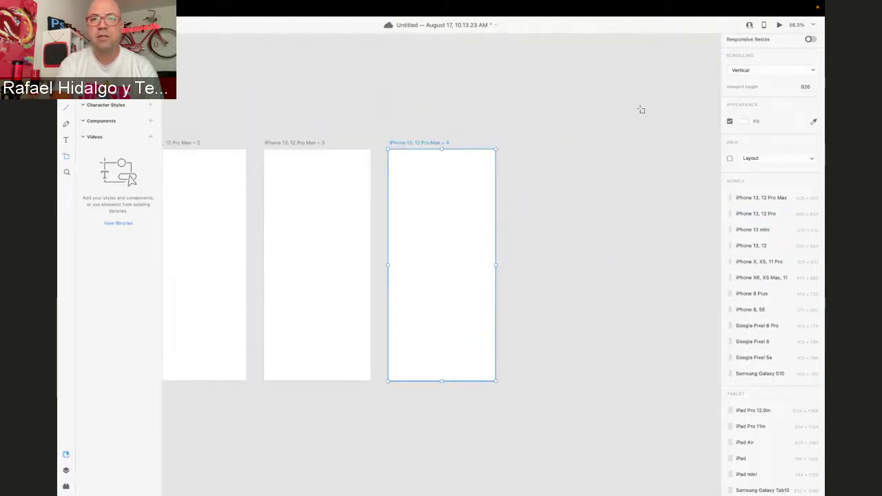
pyautogui.click(517, 145)
pyautogui.hscroll(-4, 335, 173)
pyautogui.scroll(-1, 335, 173)
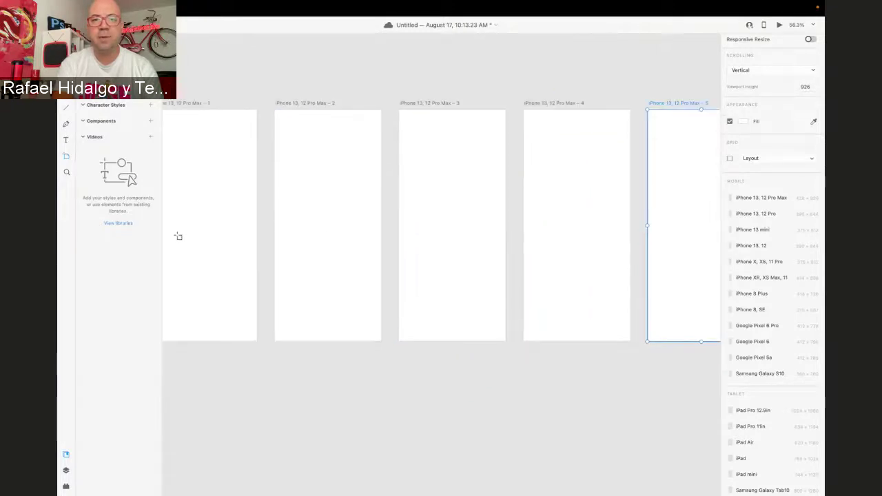
pyautogui.scroll(-5, 510, 223)
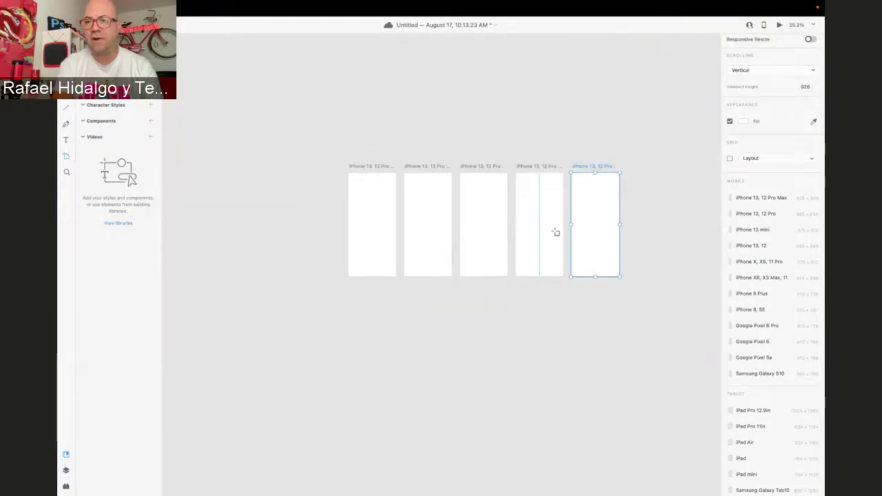
# Add three iPad Pro 12.9in artboards, two beside the iPhone row and one above it
pyautogui.click(752, 410)
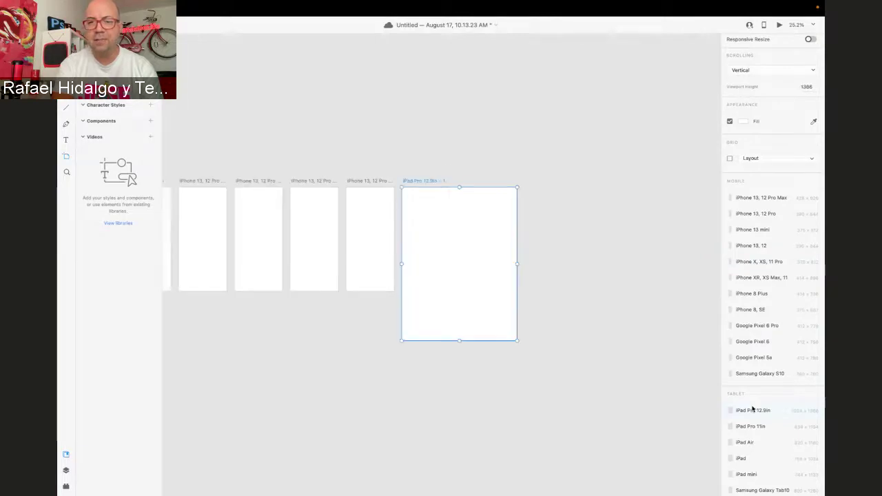
pyautogui.click(506, 189)
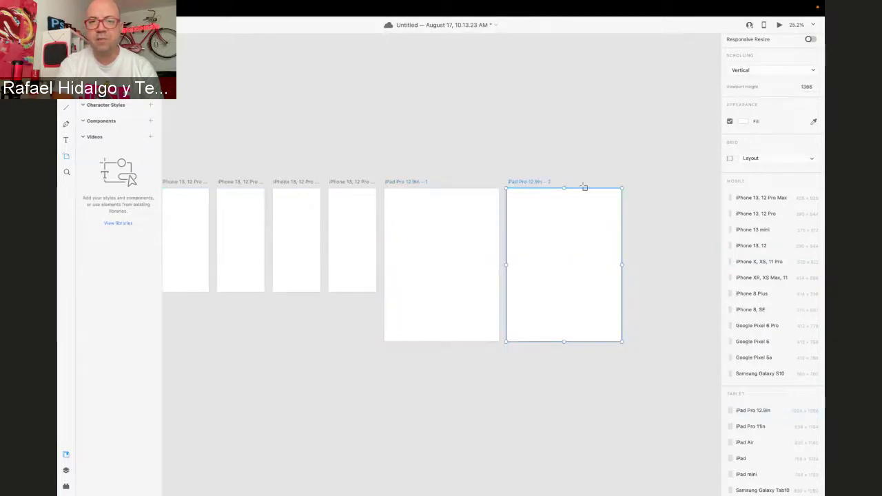
pyautogui.click(631, 185)
pyautogui.hscroll(2, 528, 260)
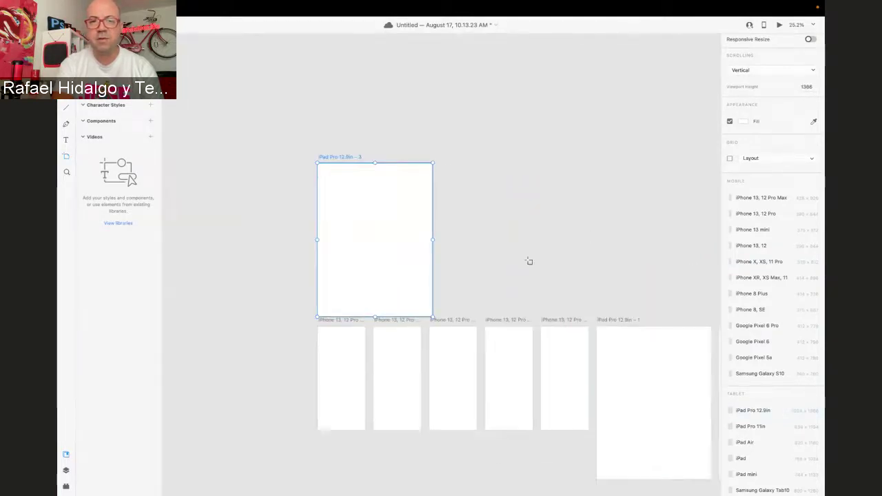
pyautogui.hscroll(3, 530, 262)
# Move the iPad artboard above the iPhone row to directly beneath the first iPad artboard, with their left edges aligned
pyautogui.press('v')
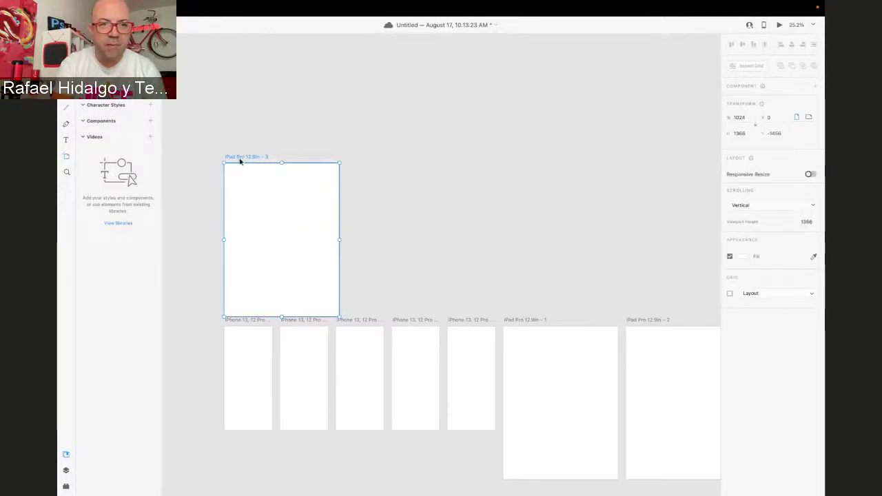
pyautogui.moveTo(242, 158); pyautogui.dragTo(485, 200)
pyautogui.scroll(-2, 481, 202)
pyautogui.hscroll(3, 482, 202)
pyautogui.scroll(-1, 481, 202)
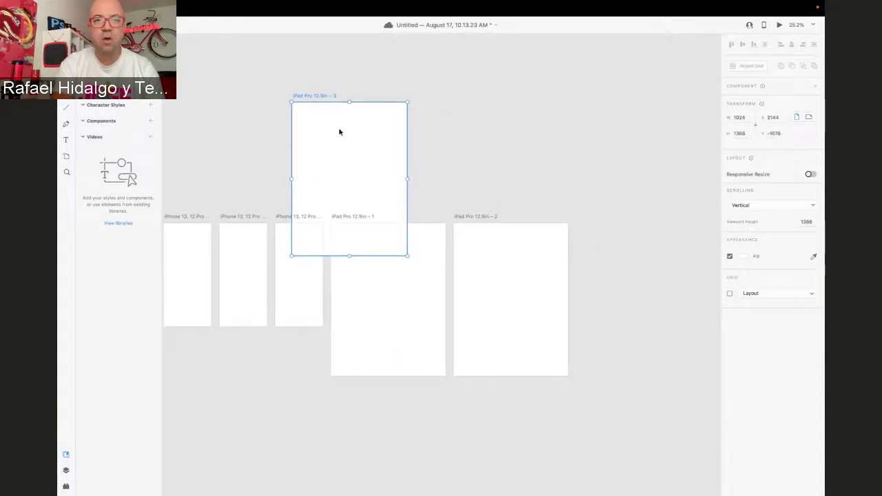
pyautogui.moveTo(318, 100); pyautogui.dragTo(357, 390)
# Select all three iPad artboards and move them together beneath the iPhone row, starting at X 0 and about Y 1075
pyautogui.moveTo(328, 198); pyautogui.dragTo(607, 446)
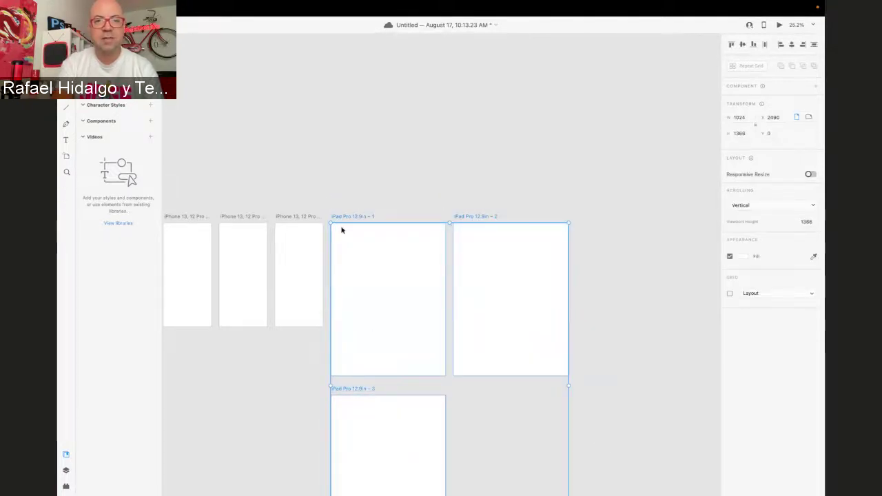
pyautogui.moveTo(343, 219); pyautogui.dragTo(206, 384)
pyautogui.moveTo(437, 299); pyautogui.dragTo(301, 253)
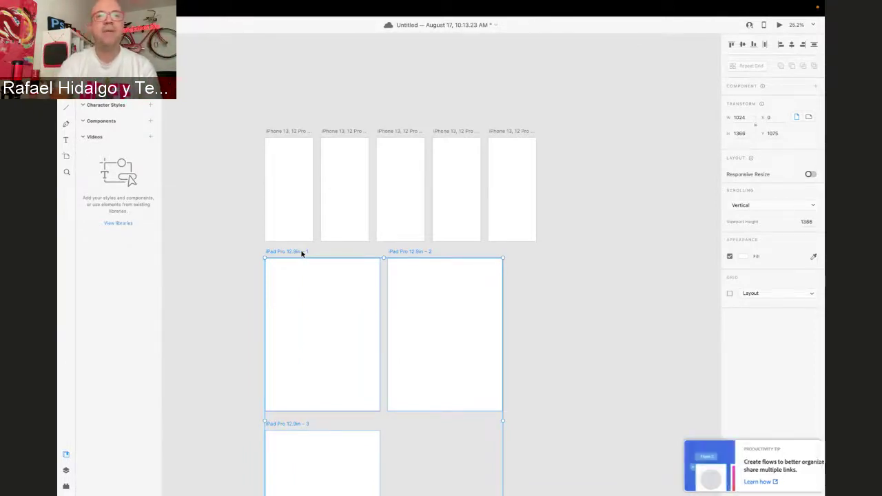
# Switch to the Creative Cloud desktop app and launch Adobe Stock from its web apps
pyautogui.moveTo(290, 490)
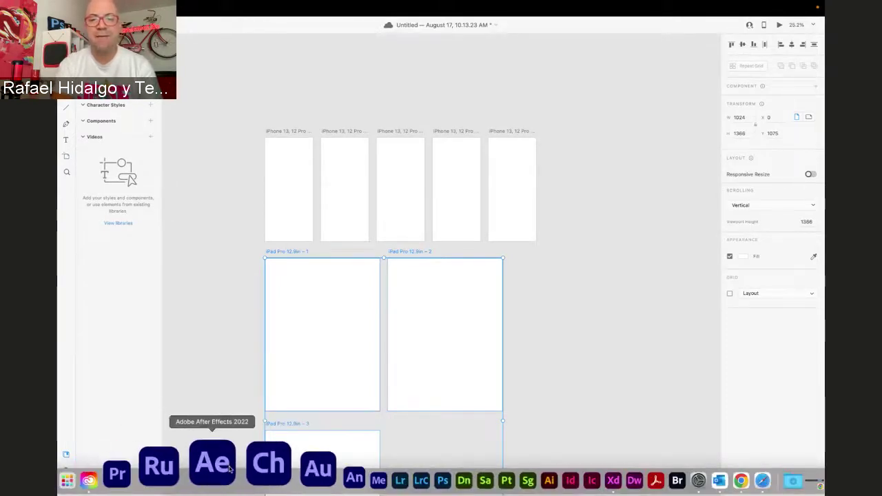
pyautogui.moveTo(636, 492)
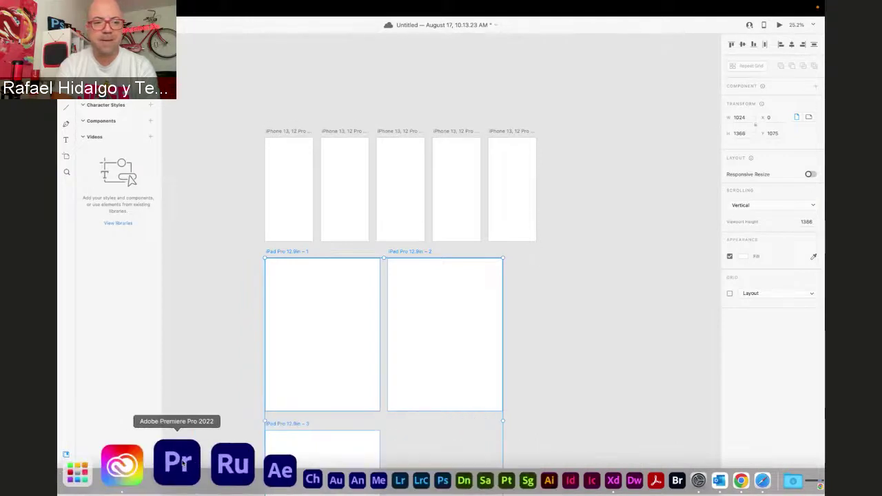
pyautogui.click(159, 463)
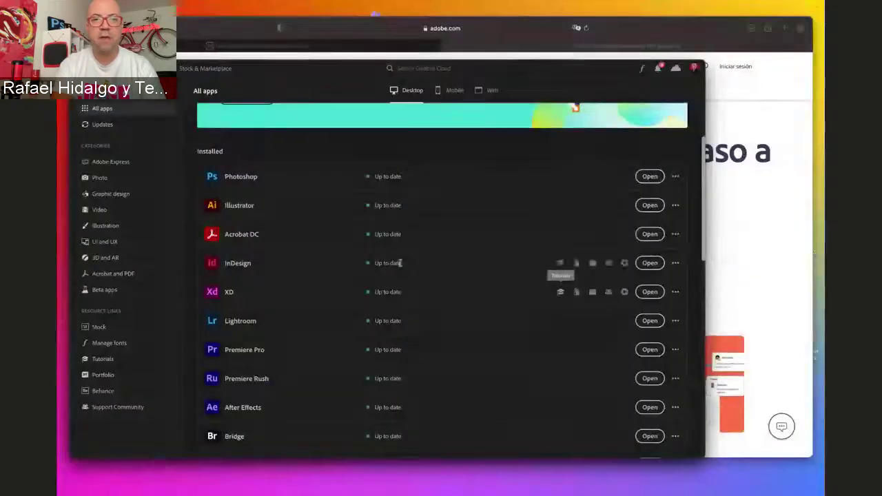
pyautogui.click(488, 92)
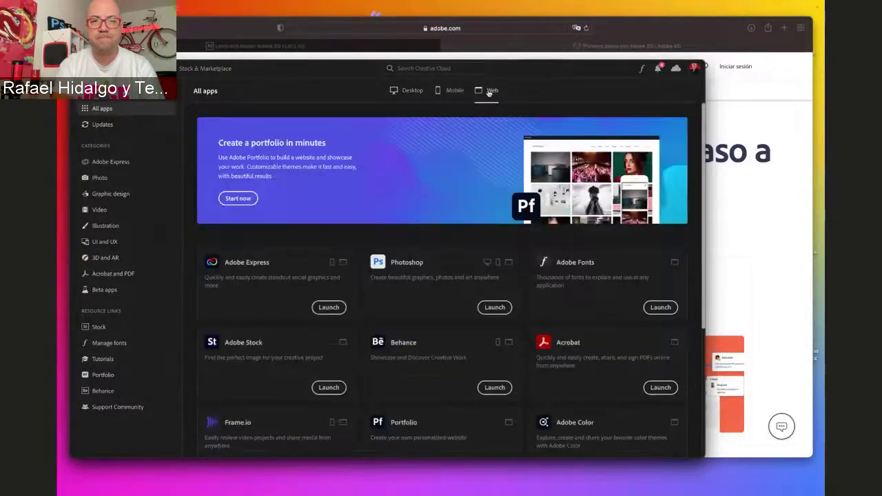
pyautogui.scroll(-2, 427, 269)
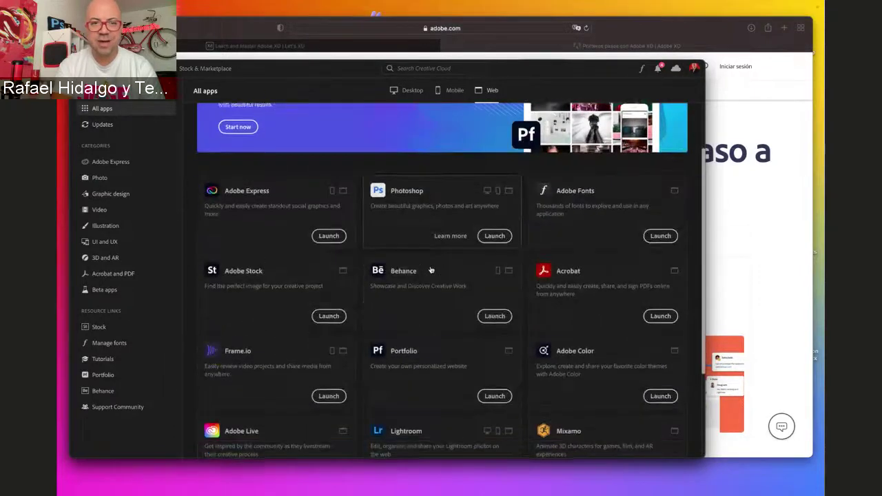
pyautogui.click(329, 321)
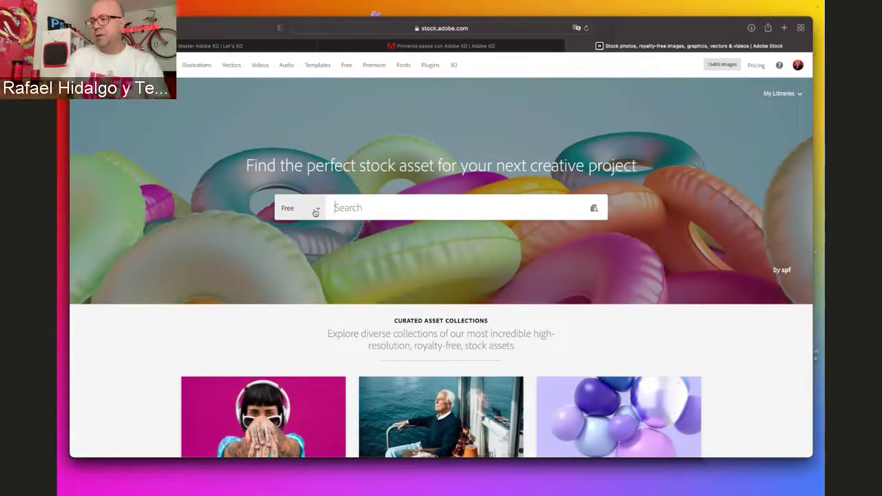
# Search Adobe Stock's free assets for "social media" and close the calendar window covering the results
pyautogui.write('So')
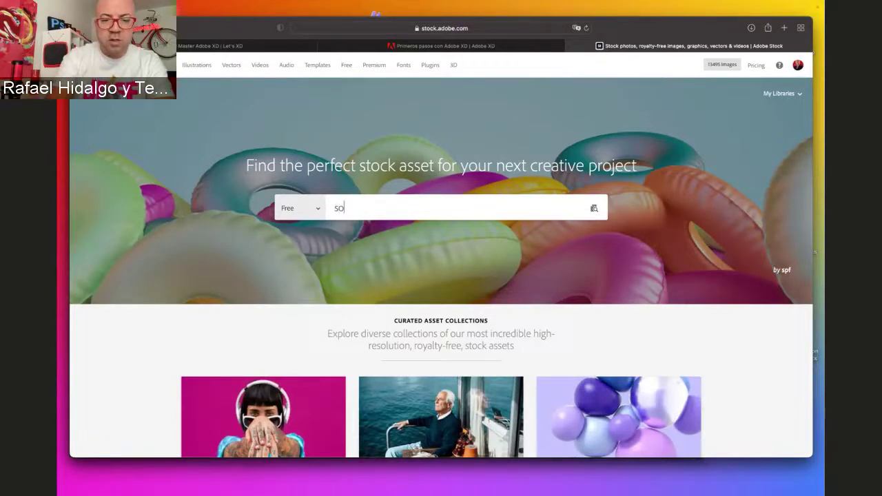
pyautogui.write('cial med')
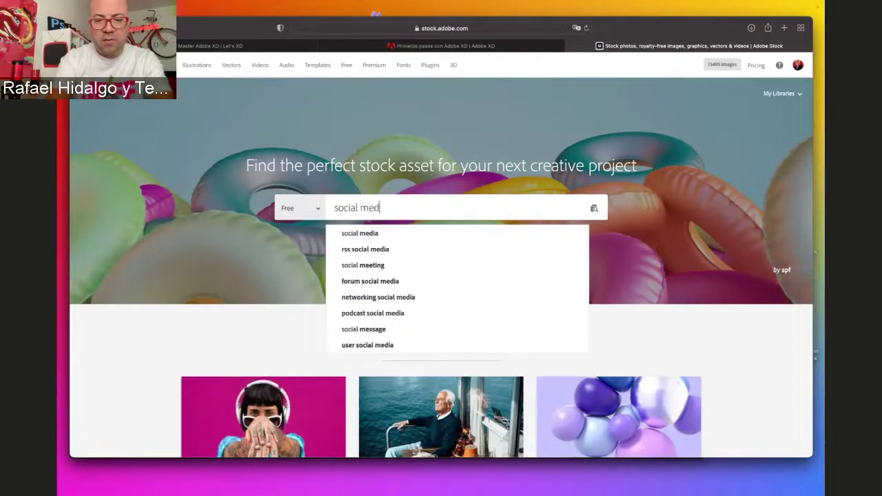
pyautogui.write('ia')
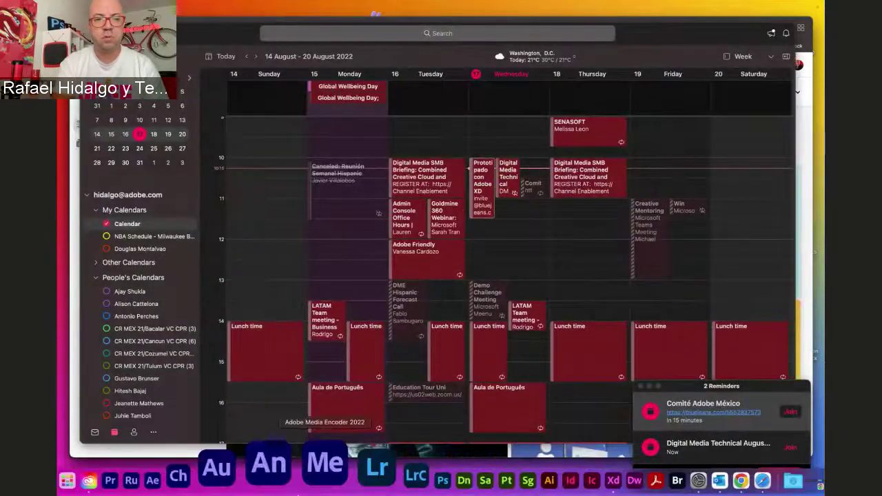
pyautogui.click(74, 367)
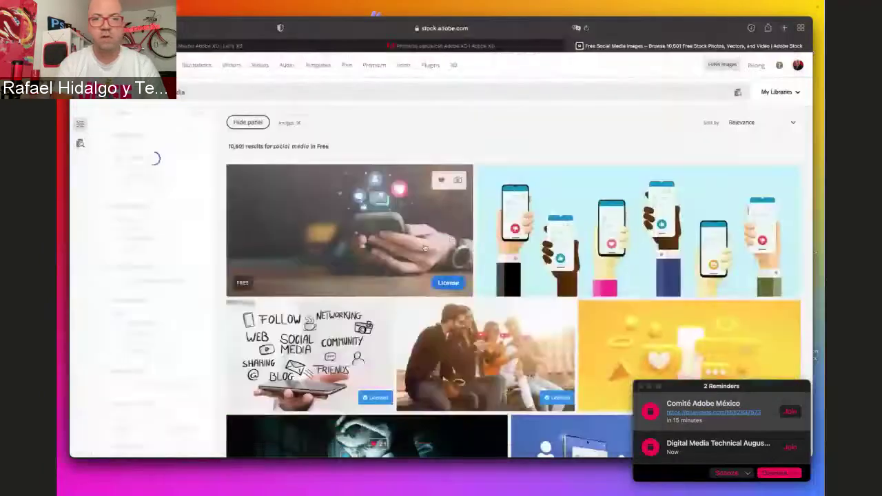
pyautogui.scroll(-4, 426, 249)
pyautogui.scroll(-3, 425, 248)
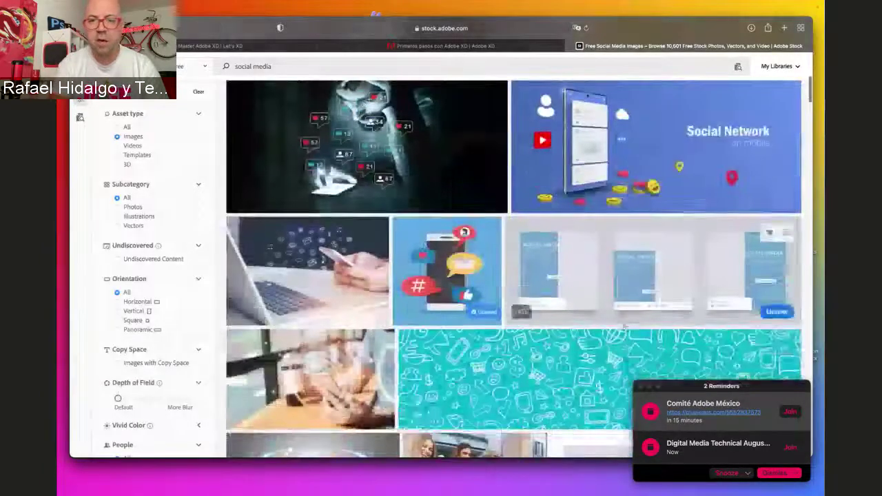
# Dismiss all pending Outlook calendar reminders and return to the Adobe Stock results in the browser
pyautogui.click(641, 386)
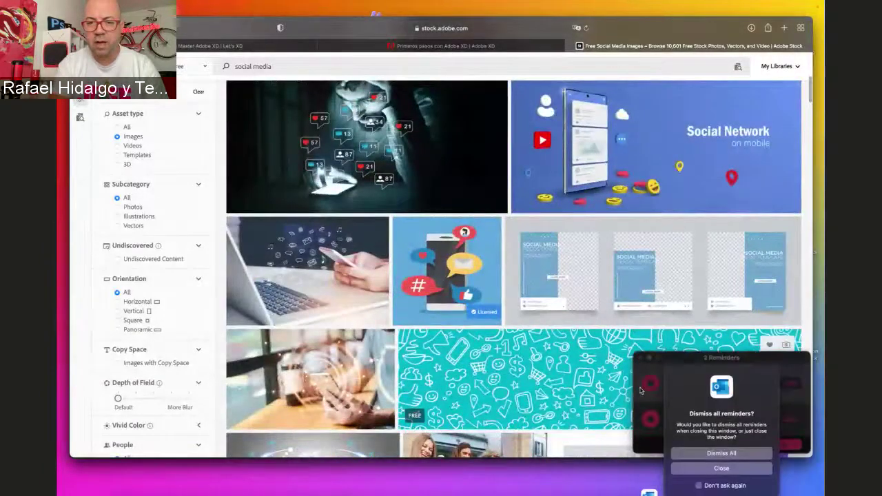
pyautogui.click(710, 449)
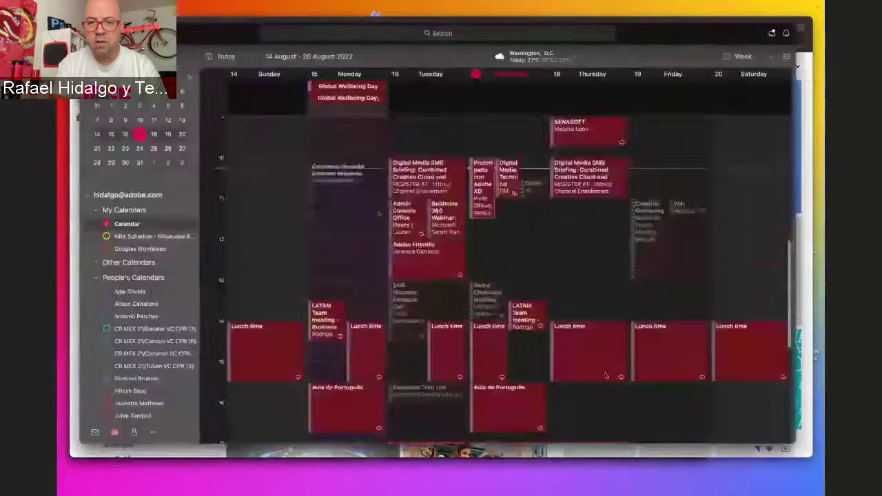
pyautogui.scroll(-3, 638, 391)
pyautogui.press('super+Tab')
pyautogui.scroll(-3, 578, 389)
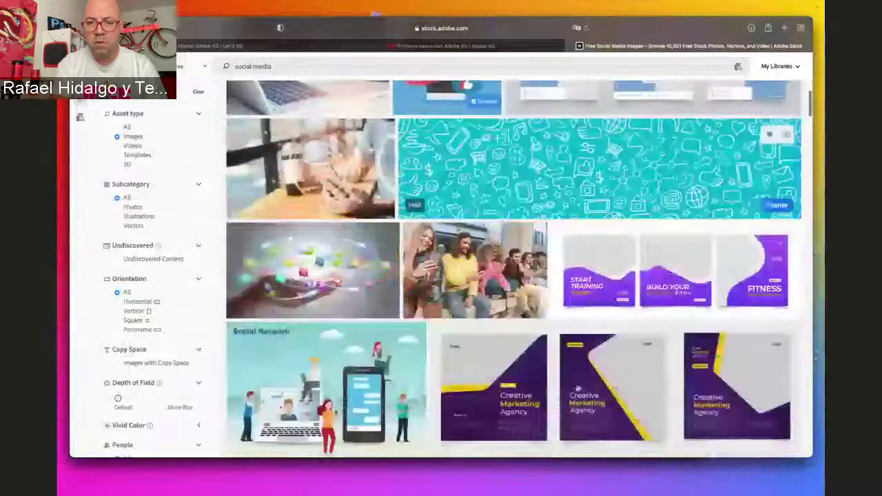
pyautogui.moveTo(600, 486)
pyautogui.click(655, 474)
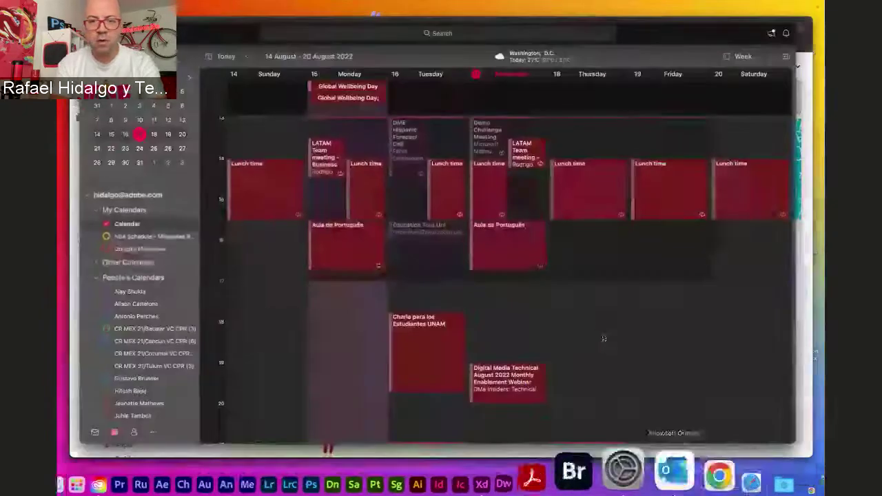
pyautogui.press('super+Tab')
# License the free four-panel DESIGN artwork under the Standard License and download it as a vector file, keeping that type as default
pyautogui.scroll(-7, 624, 318)
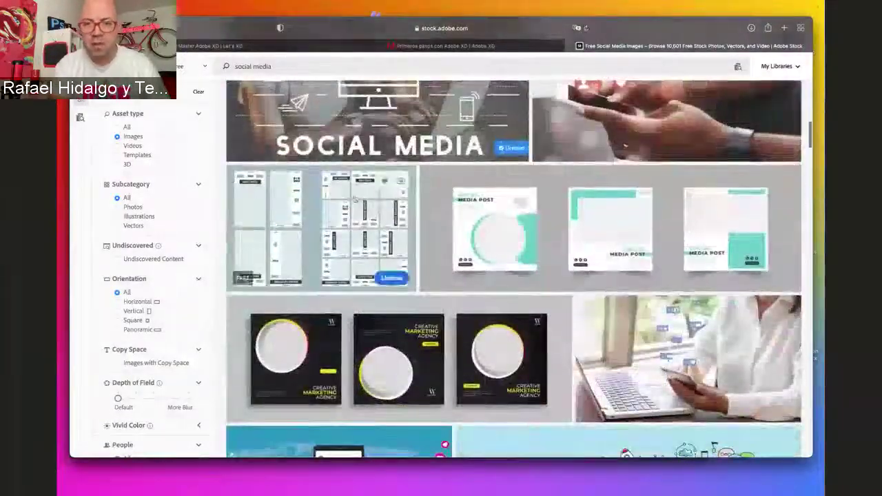
pyautogui.scroll(-2, 521, 322)
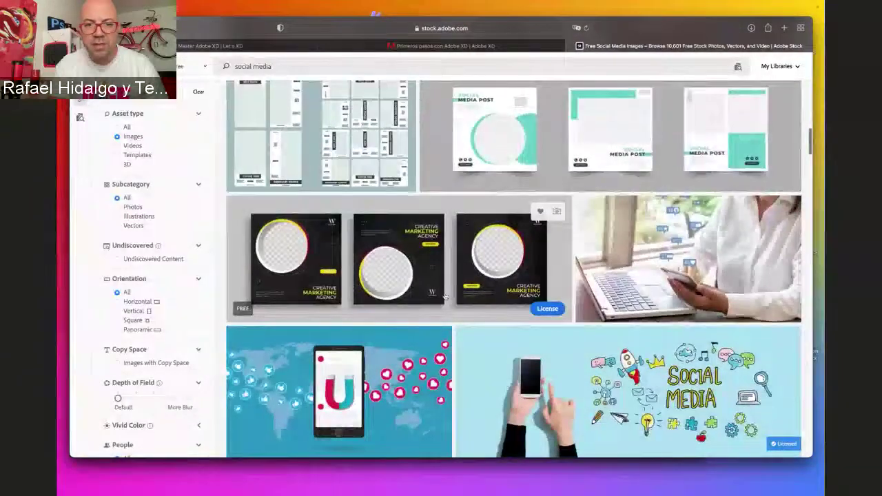
pyautogui.scroll(-5, 444, 296)
pyautogui.scroll(-2, 446, 296)
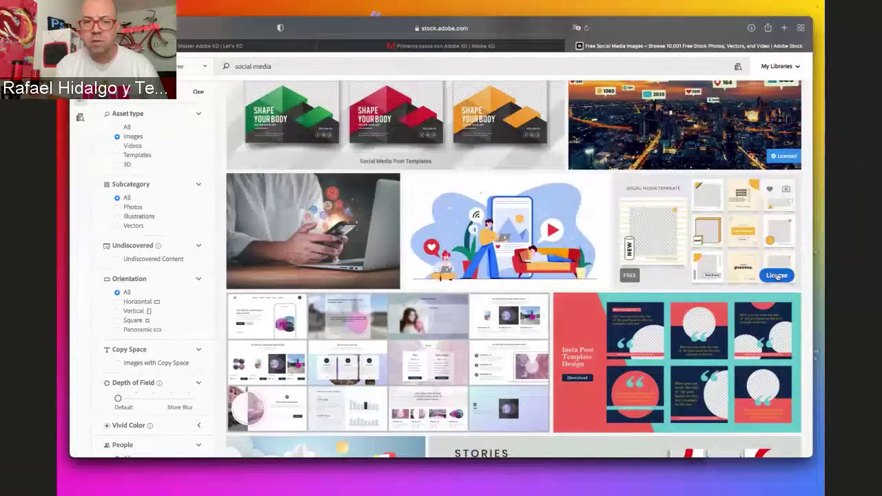
pyautogui.scroll(-3, 776, 276)
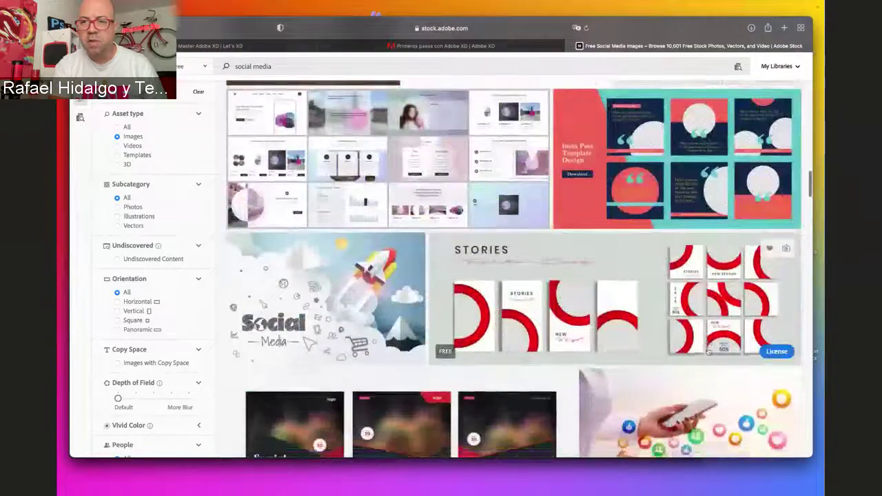
pyautogui.scroll(-8, 708, 351)
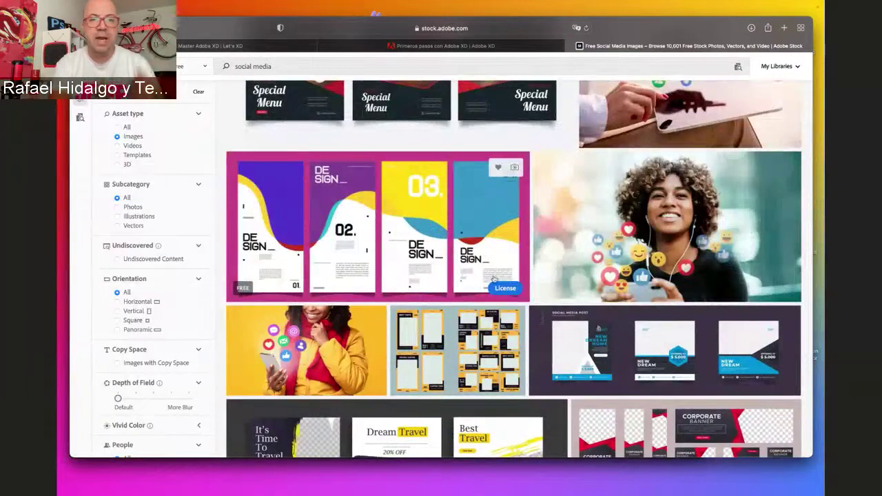
pyautogui.click(513, 291)
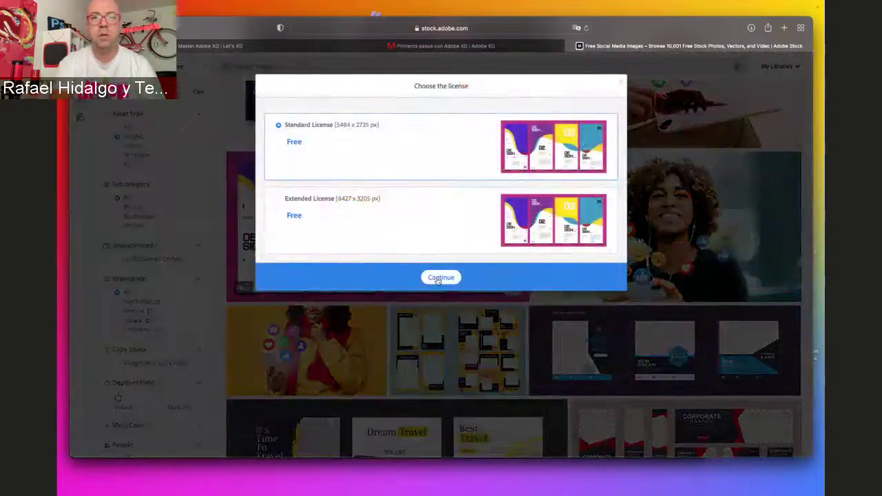
pyautogui.click(440, 278)
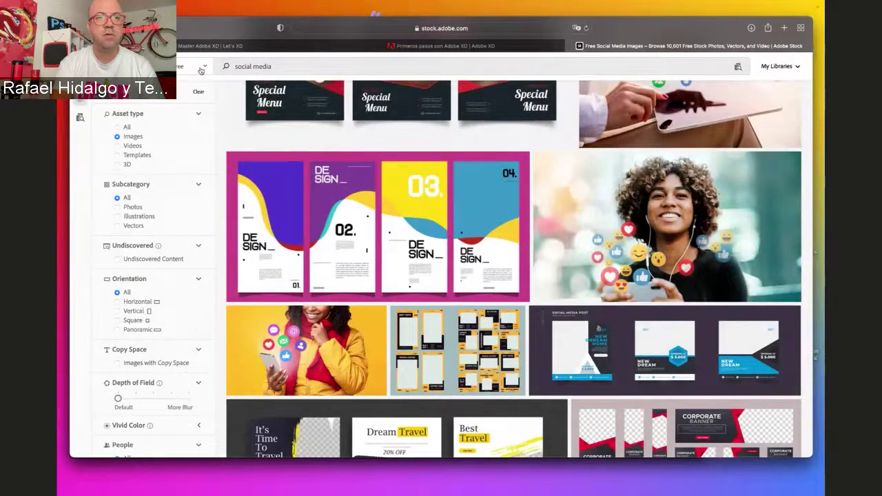
pyautogui.moveTo(517, 493)
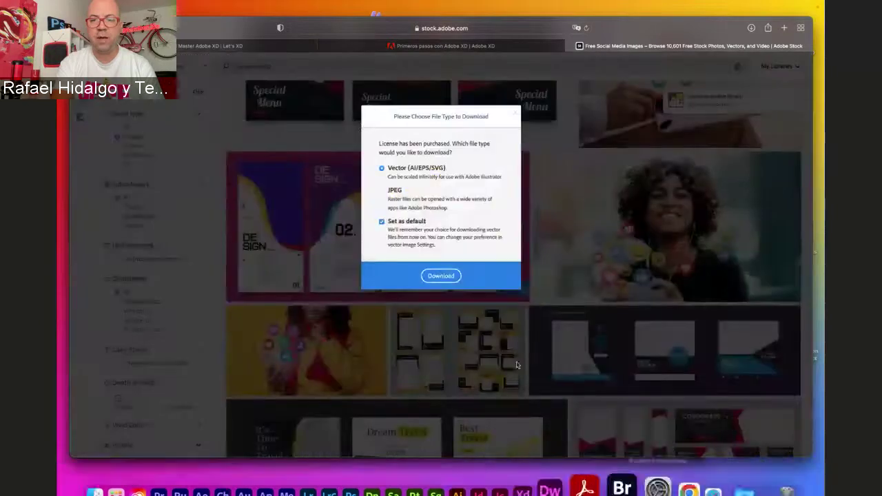
pyautogui.click(440, 276)
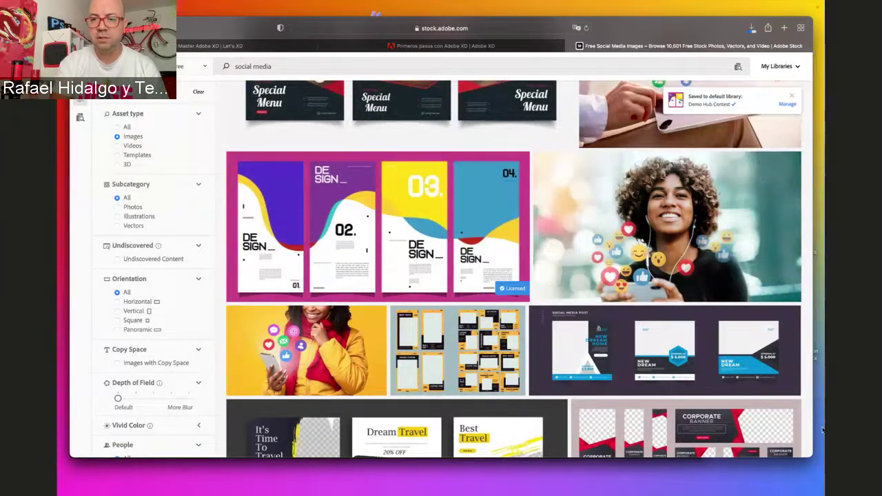
# Open the downloaded vector in Illustrator, retaining 9-slice scaling for symbols and suppressing that notice in future
pyautogui.moveTo(690, 493)
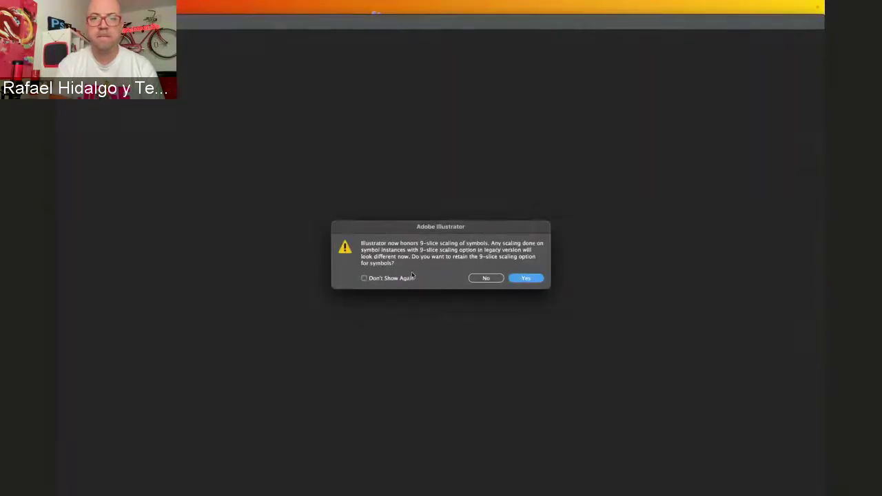
pyautogui.click(403, 279)
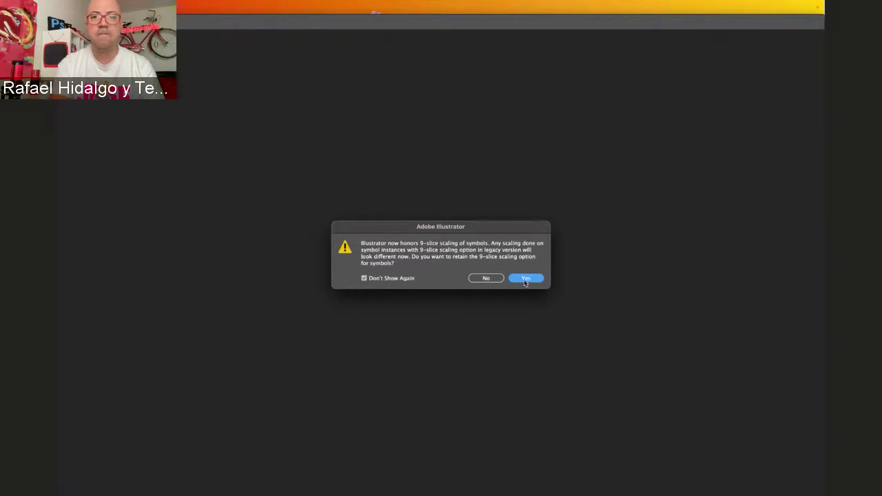
pyautogui.click(525, 279)
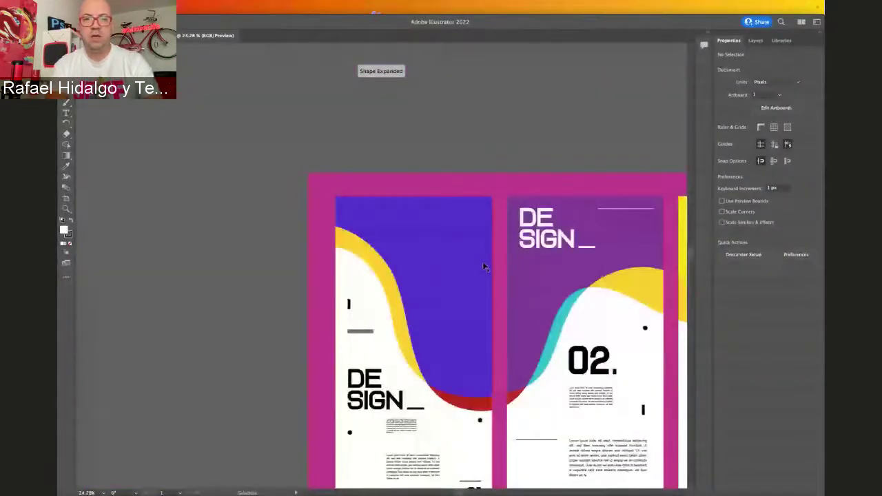
pyautogui.scroll(-5, 485, 267)
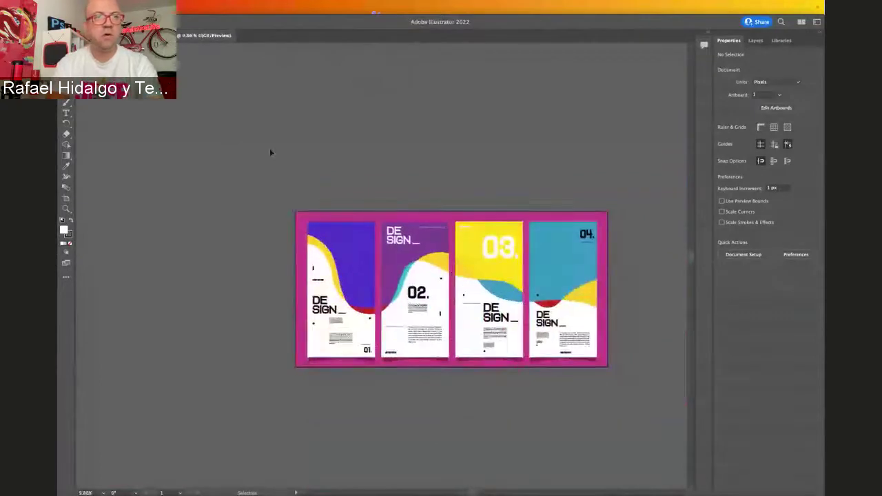
pyautogui.click(123, 7)
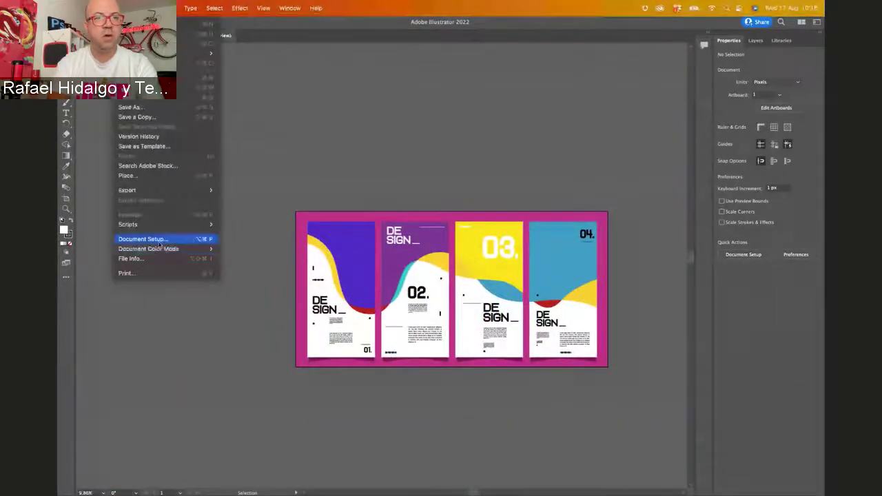
pyautogui.click(159, 239)
pyautogui.click(536, 188)
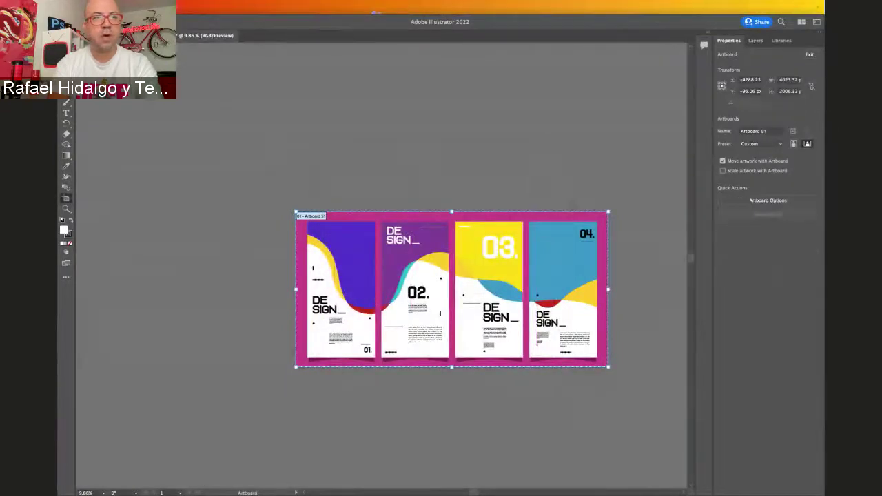
pyautogui.press('Escape')
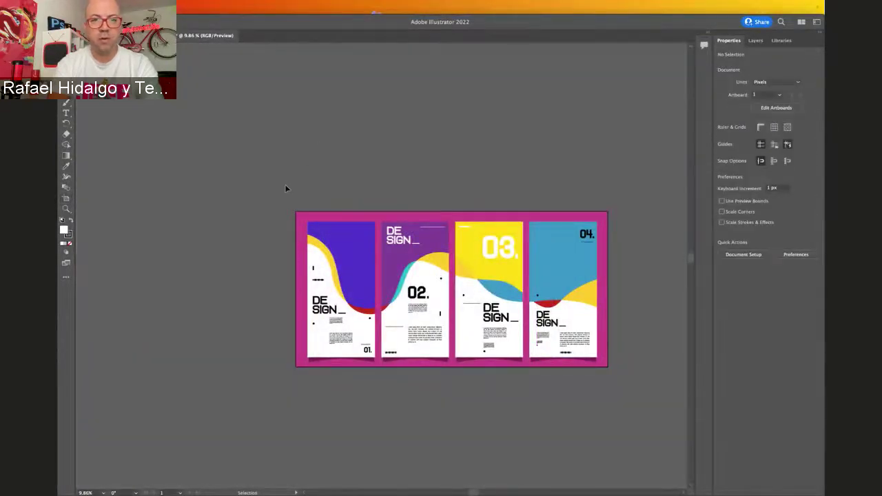
# Delete the magenta background rectangle, then unlock everything and delete the grey shadows beneath the four panels
pyautogui.click(338, 220)
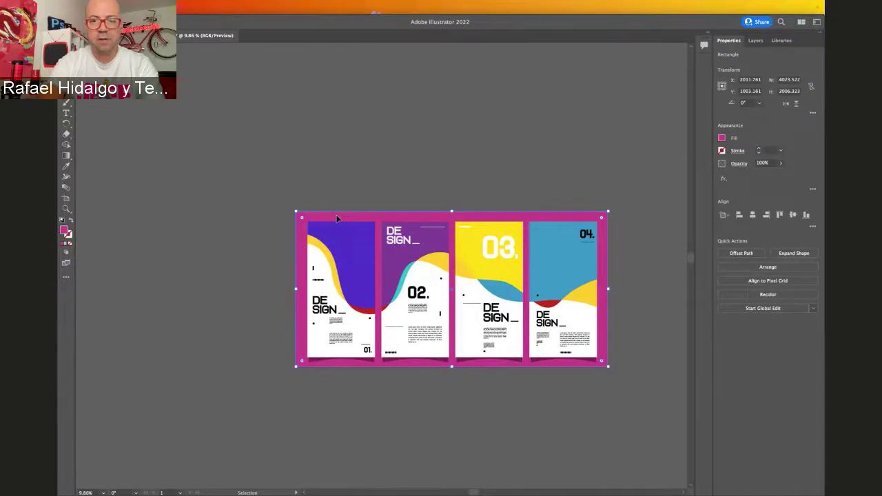
pyautogui.press('Delete')
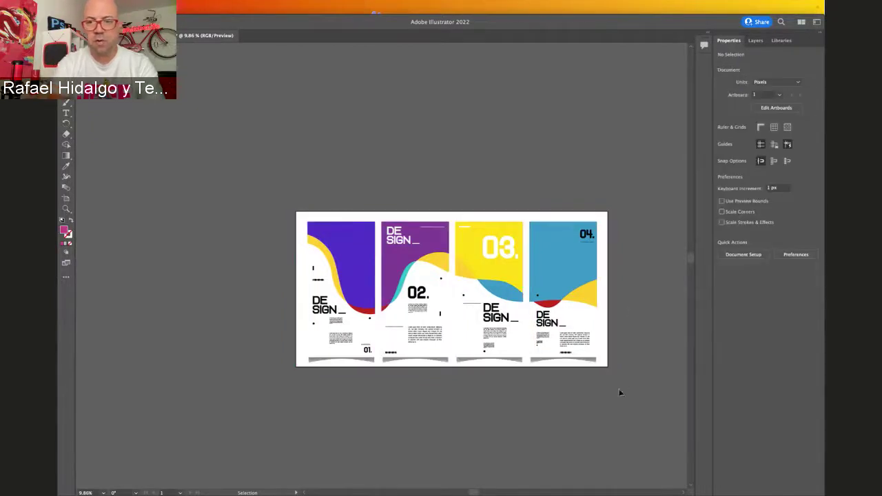
pyautogui.press('alt+super+2')
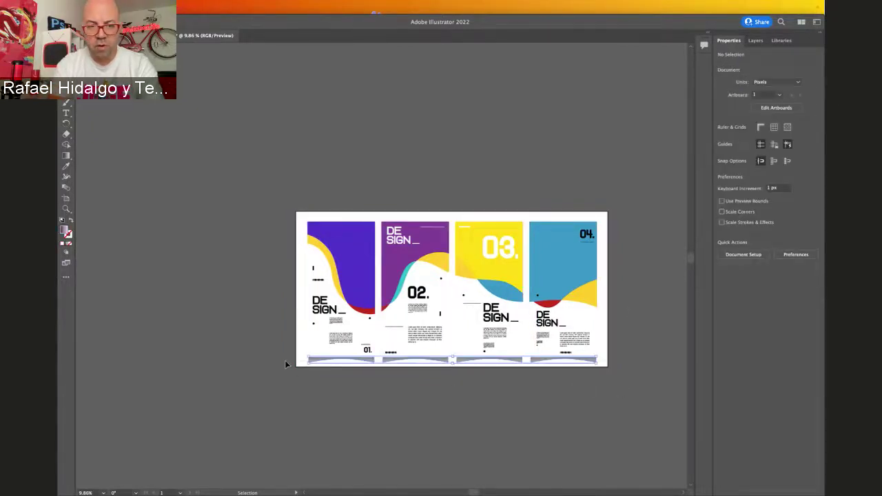
pyautogui.press('Delete')
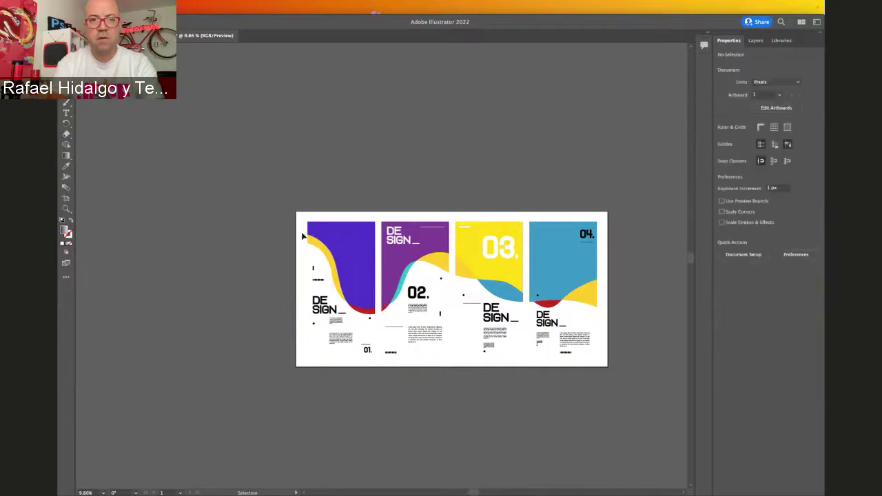
# Ungroup the four-panel artwork and group all objects of panel 01 on their own
pyautogui.click(370, 366)
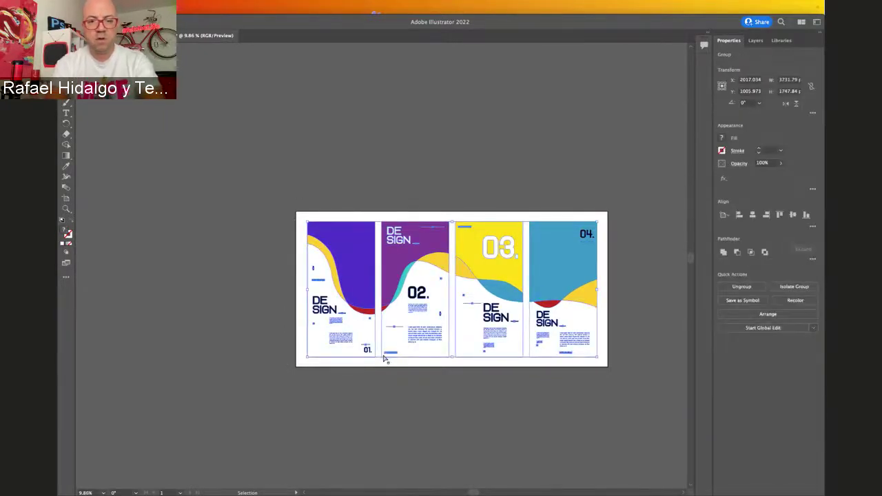
pyautogui.click(402, 148)
pyautogui.click(355, 252)
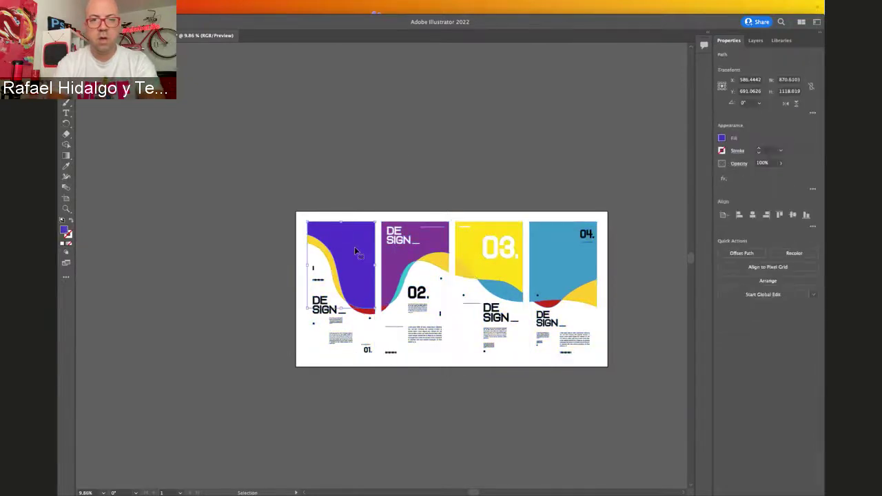
pyautogui.moveTo(374, 369); pyautogui.dragTo(374, 370)
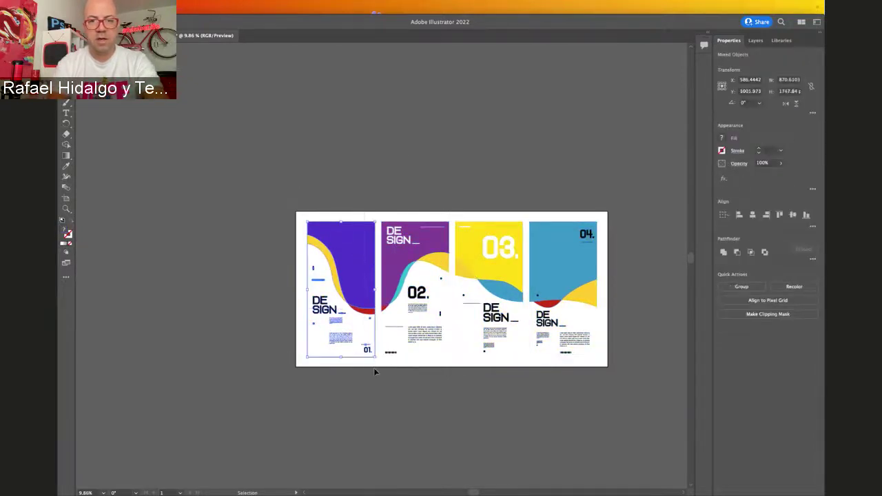
pyautogui.press('super+g')
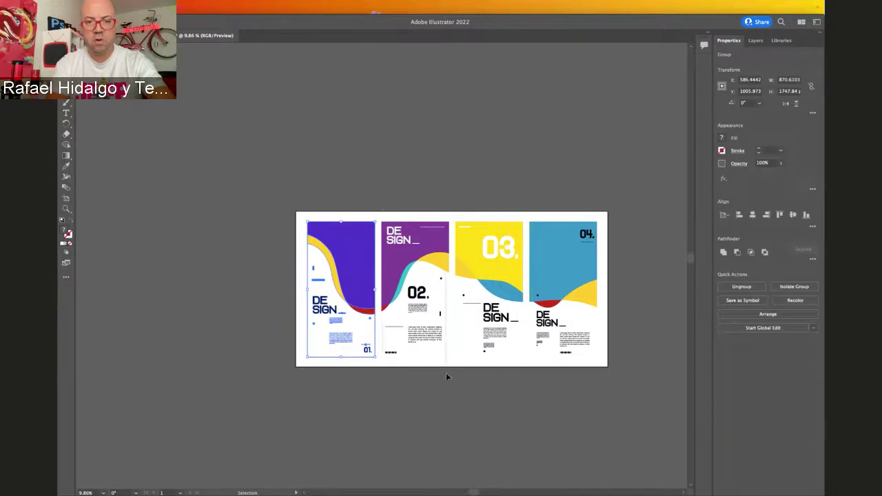
# Group the objects of panels 02, 03 and 04 into one separate group per panel
pyautogui.moveTo(446, 373); pyautogui.dragTo(447, 374)
pyautogui.press('v')
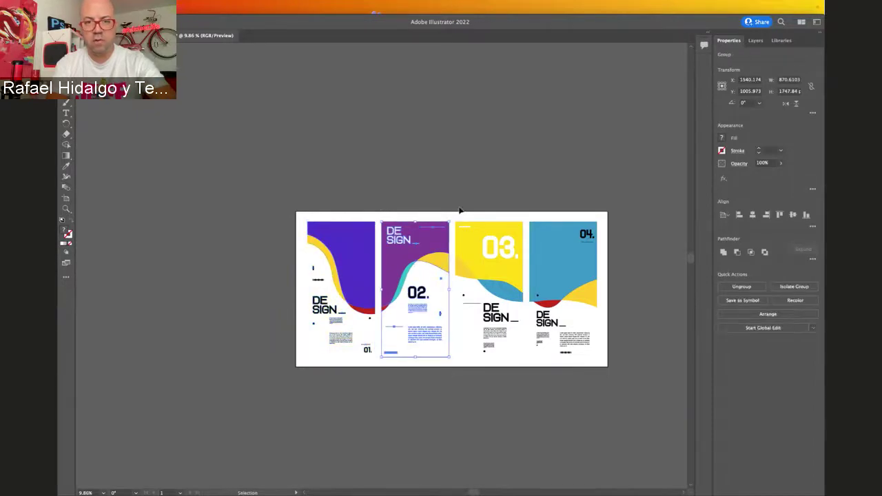
pyautogui.hotkey('ctrl', 'alt', ']')
pyautogui.press('a')
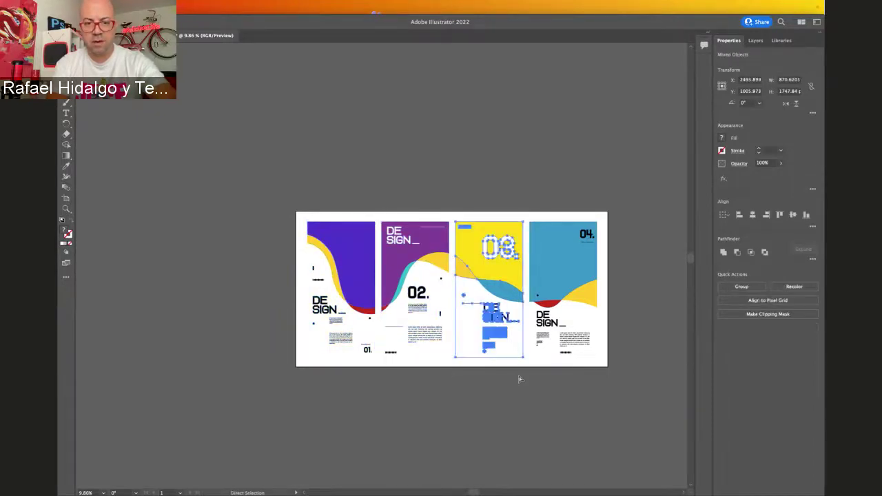
pyautogui.press('v')
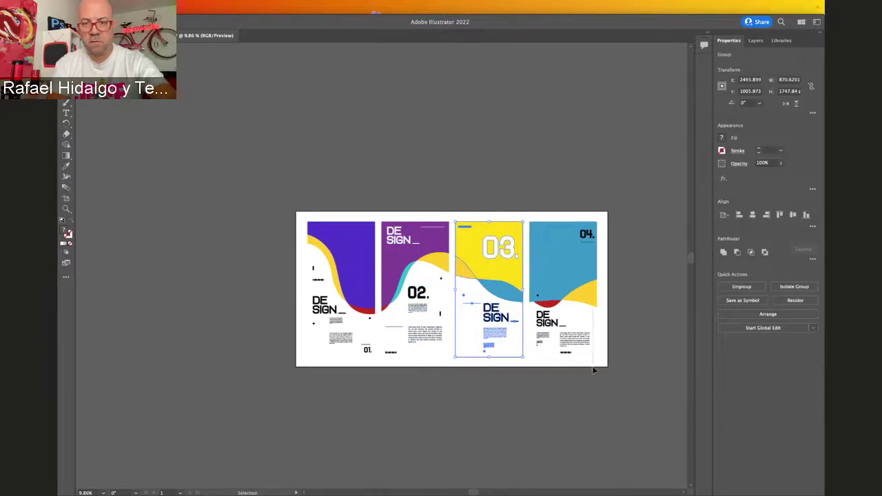
pyautogui.hotkey('ctrl', 'alt', ']')
pyautogui.press('a')
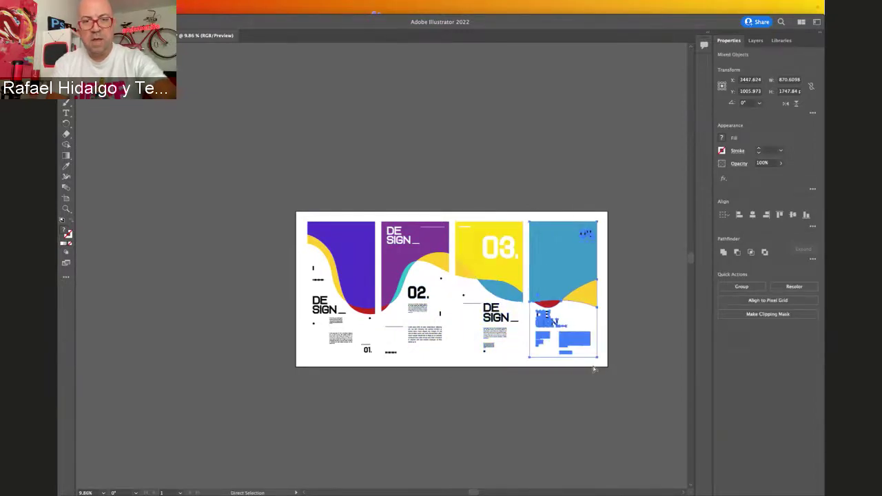
pyautogui.press('v')
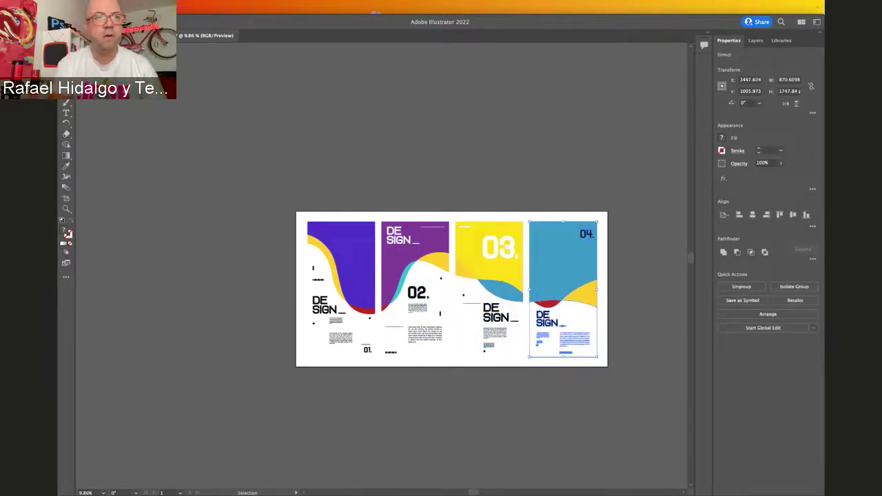
# Create an artboard fitted to each of the four panels and delete the original large artboard around them
pyautogui.moveTo(374, 2)
pyautogui.click(120, 8)
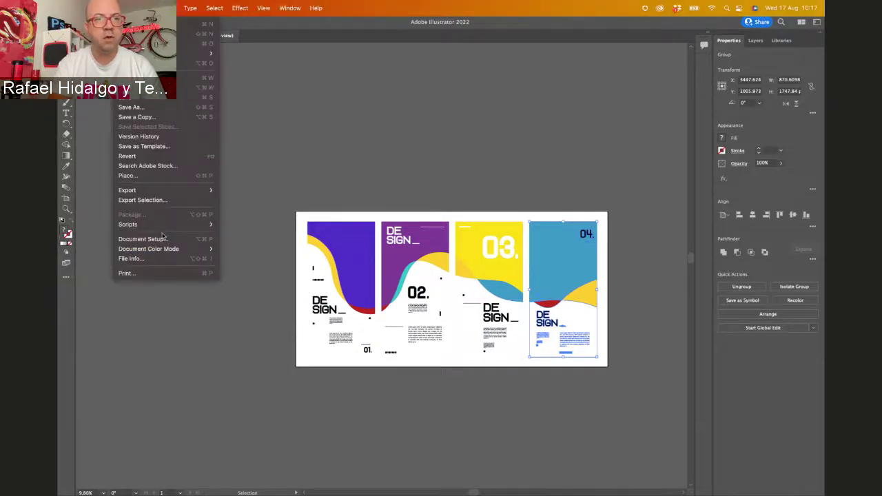
pyautogui.click(157, 239)
pyautogui.click(520, 188)
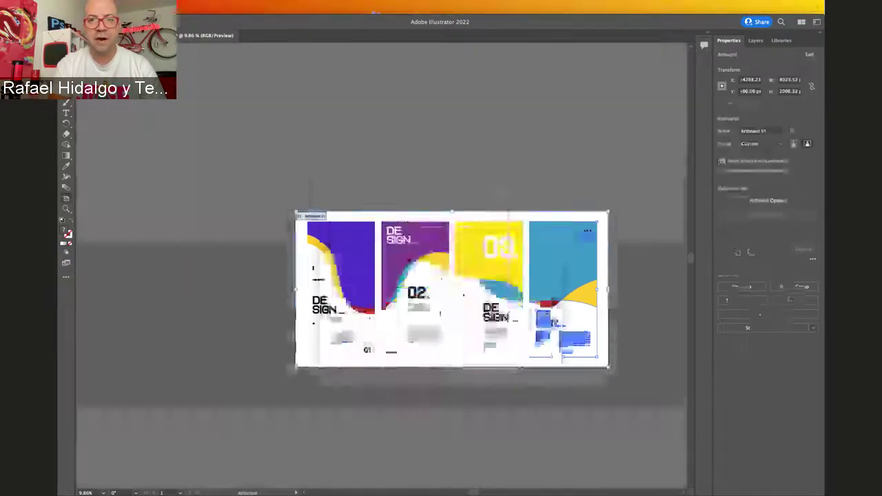
pyautogui.click(414, 228)
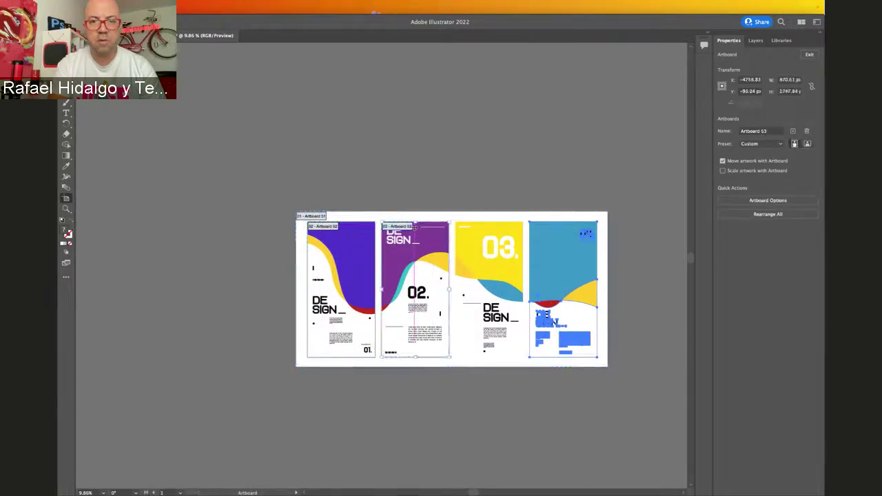
pyautogui.click(477, 226)
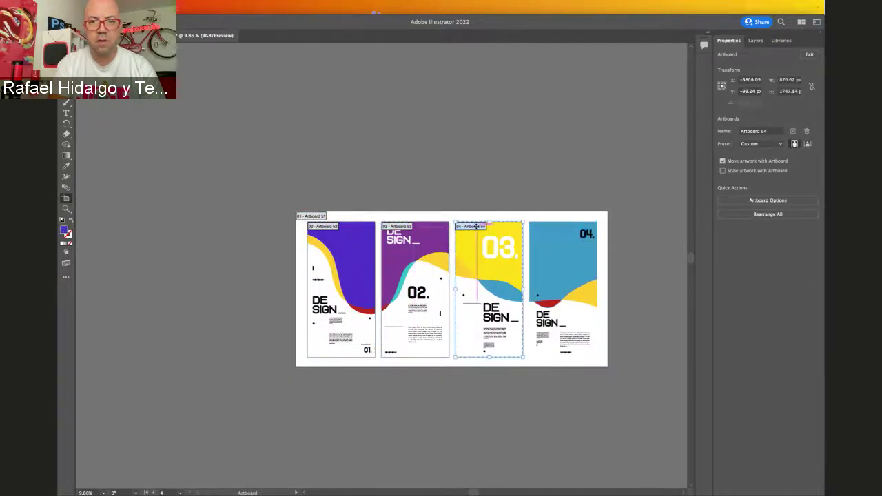
pyautogui.click(539, 225)
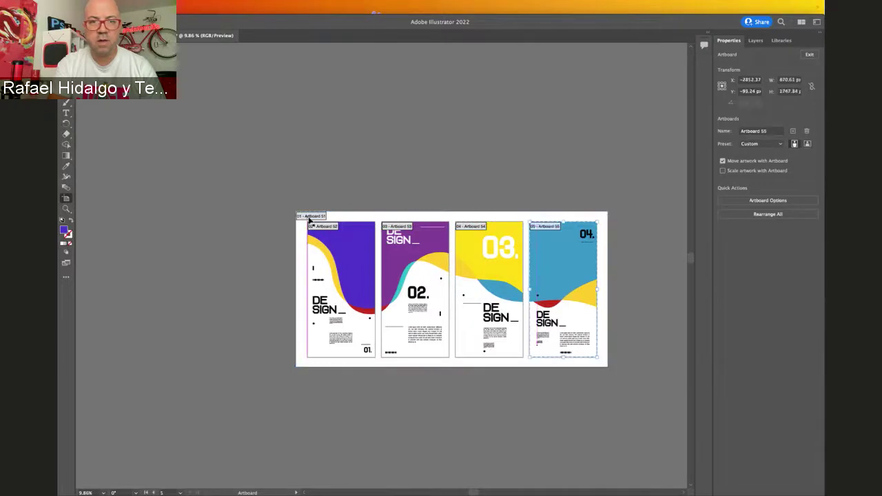
pyautogui.press('Delete')
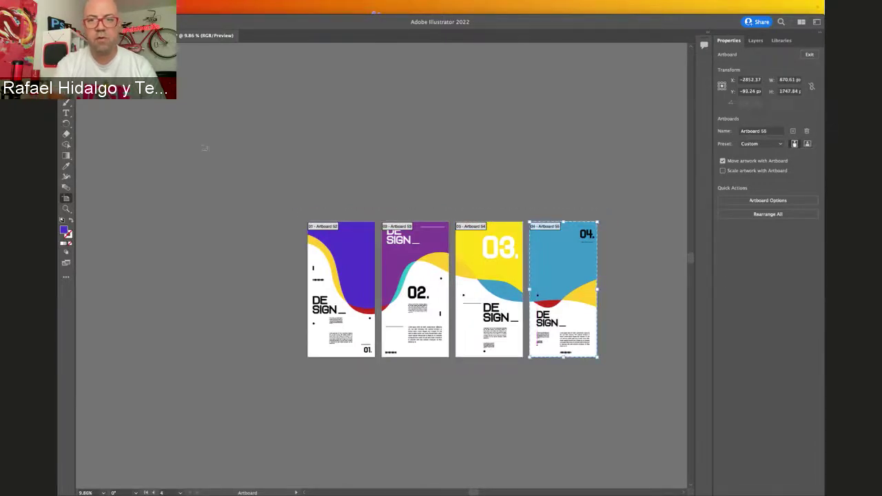
# Leave artboard editing and save the four-panel document on the computer's Desktop as Ejemplo-Illustrator.ai in Adobe Illustrator format with the default options
pyautogui.press('v')
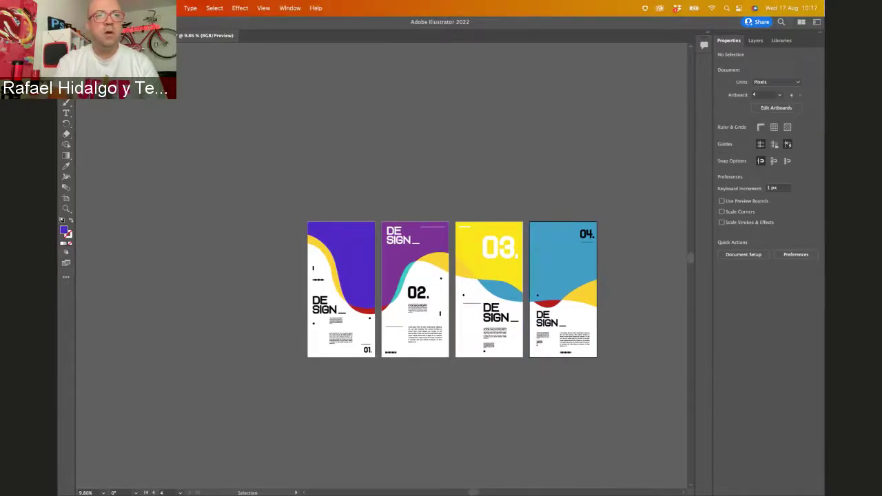
pyautogui.click(125, 8)
pyautogui.click(155, 109)
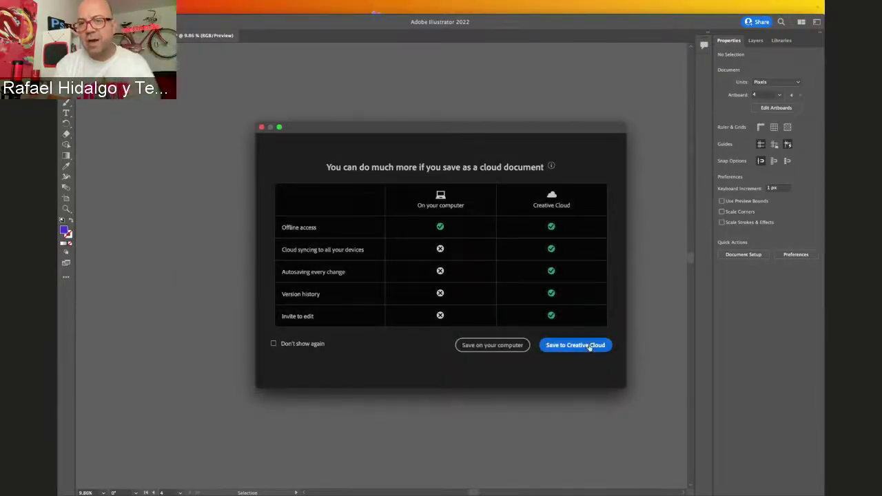
pyautogui.click(516, 345)
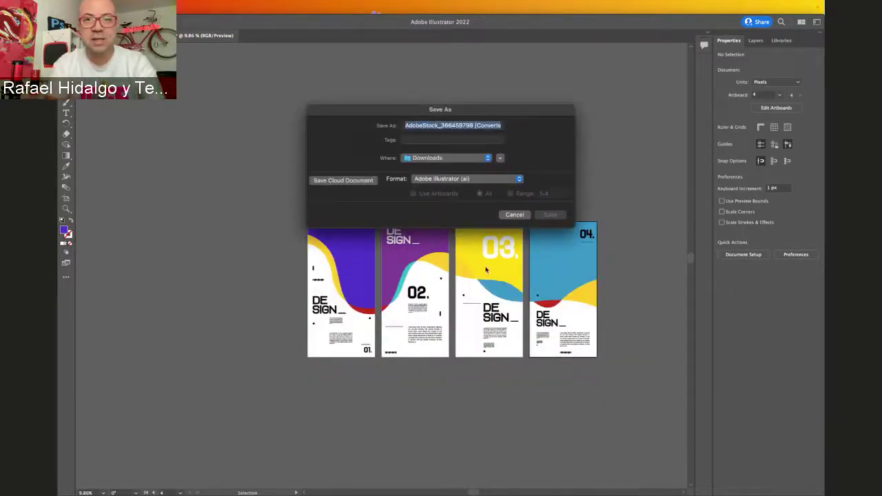
pyautogui.click(443, 158)
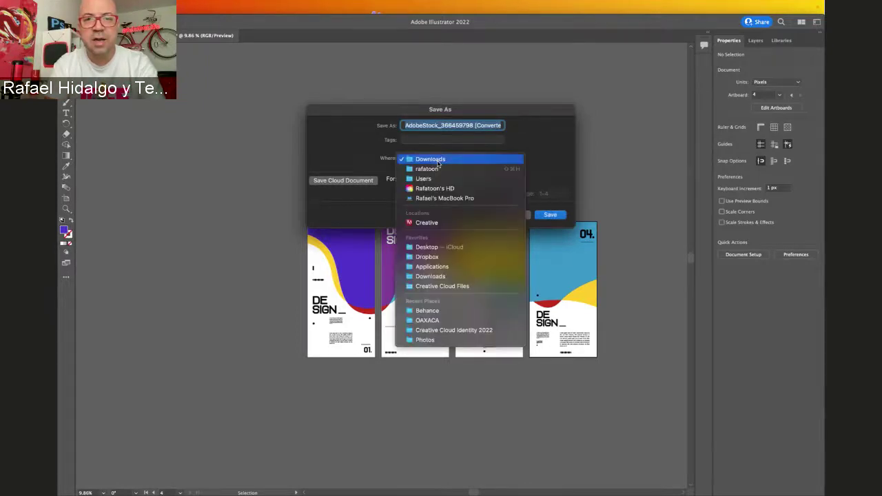
pyautogui.click(455, 249)
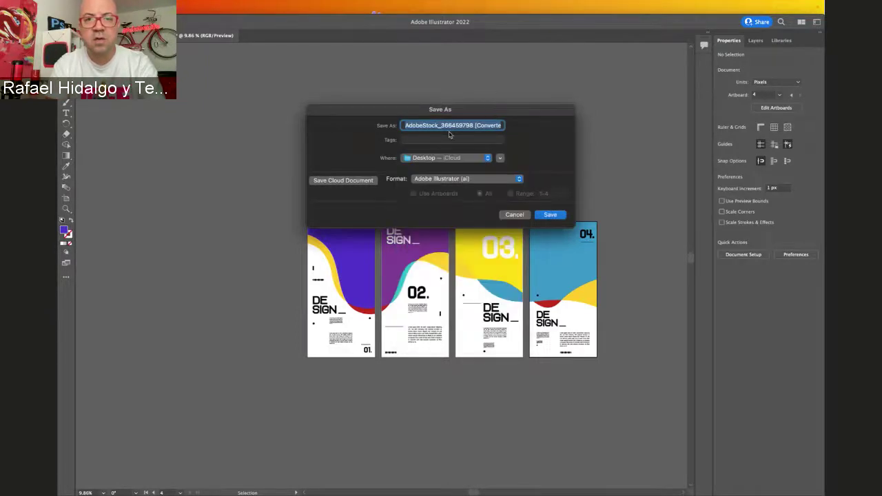
pyautogui.write('E')
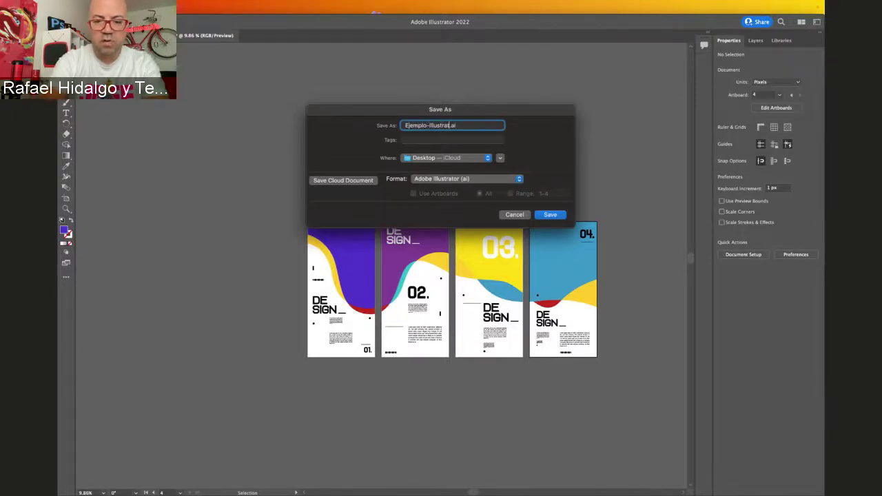
pyautogui.write('jemplo-Illustrator')
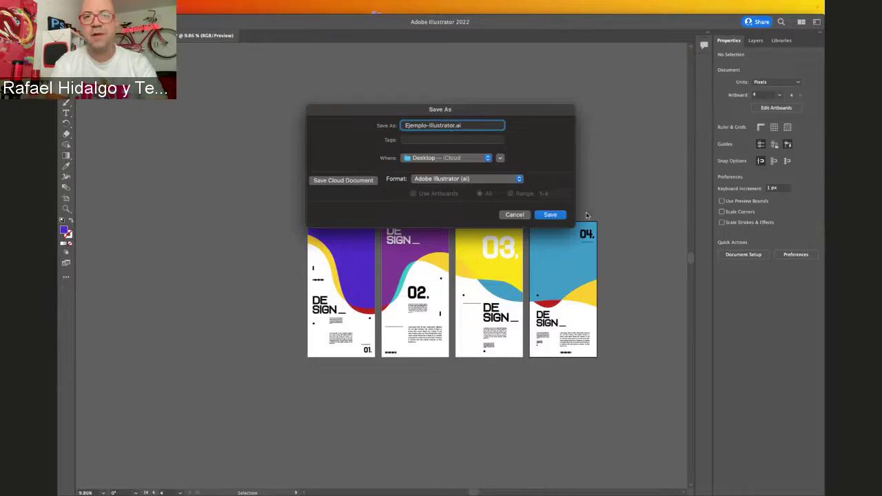
pyautogui.click(551, 215)
pyautogui.click(514, 383)
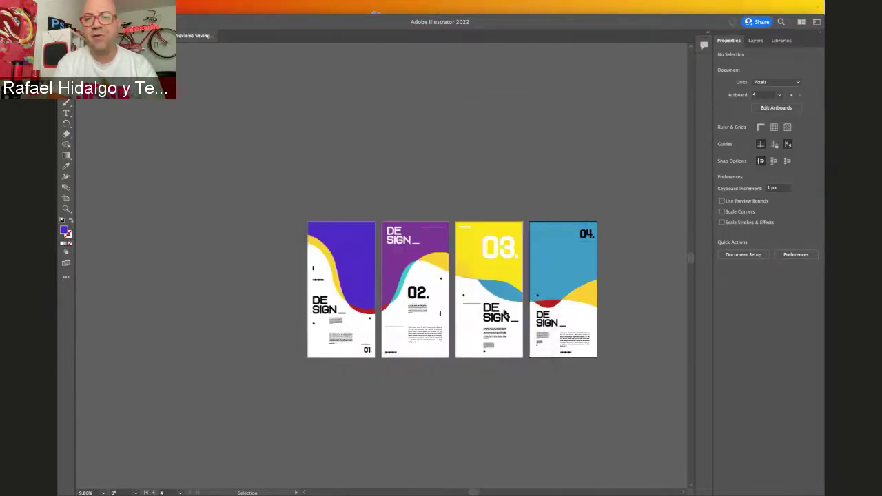
# Select panel 01 to check its grouped artwork, and switch to Adobe XD
pyautogui.scroll(5, 409, 357)
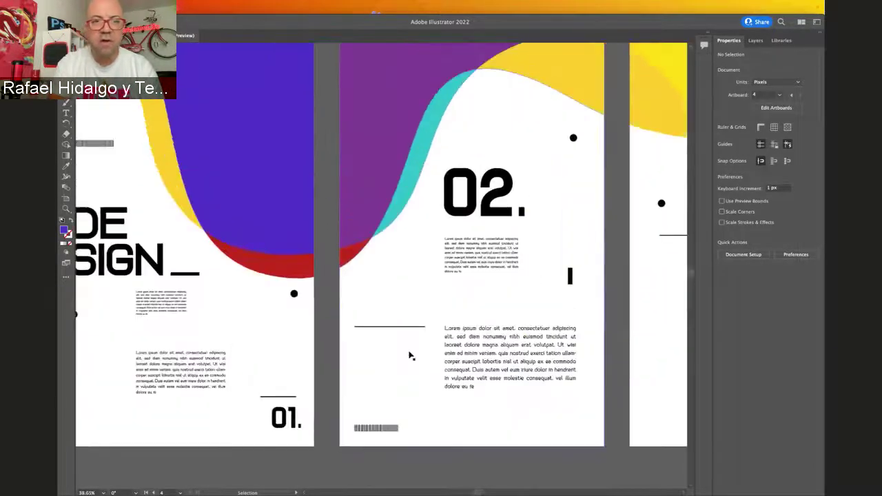
pyautogui.hscroll(-2, 150, 217)
pyautogui.scroll(-1, 143, 227)
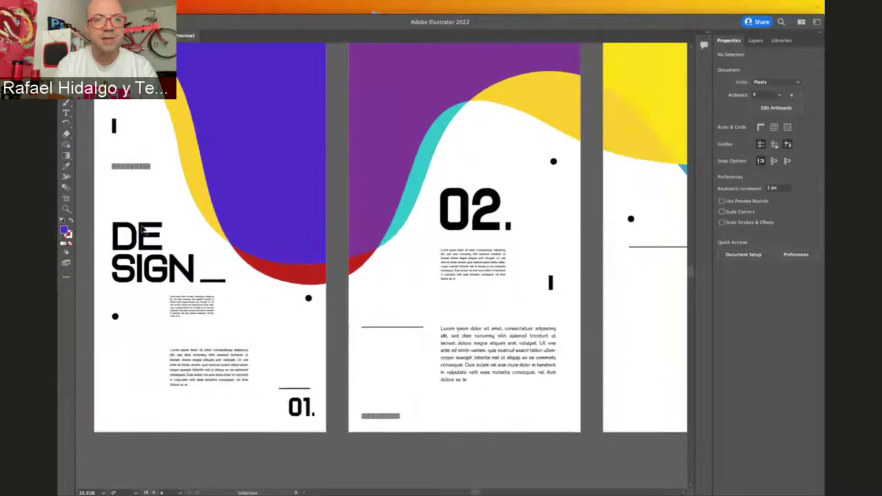
pyautogui.click(238, 120)
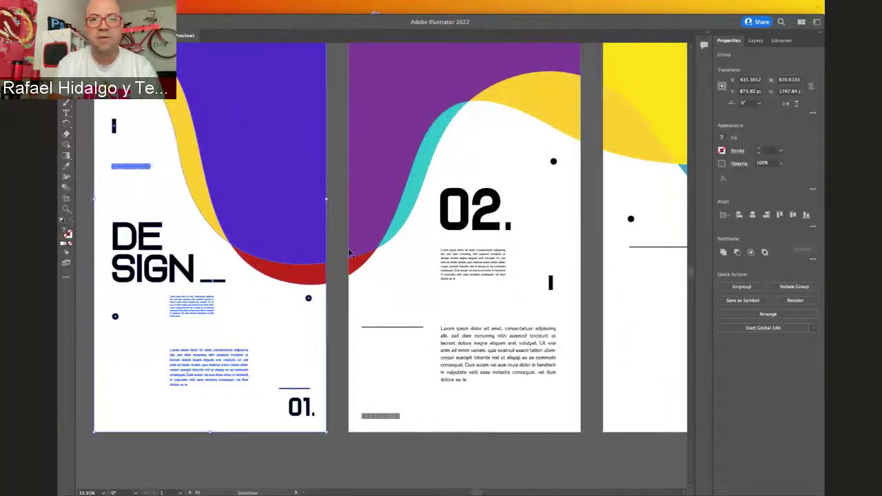
pyautogui.scroll(-3, 364, 302)
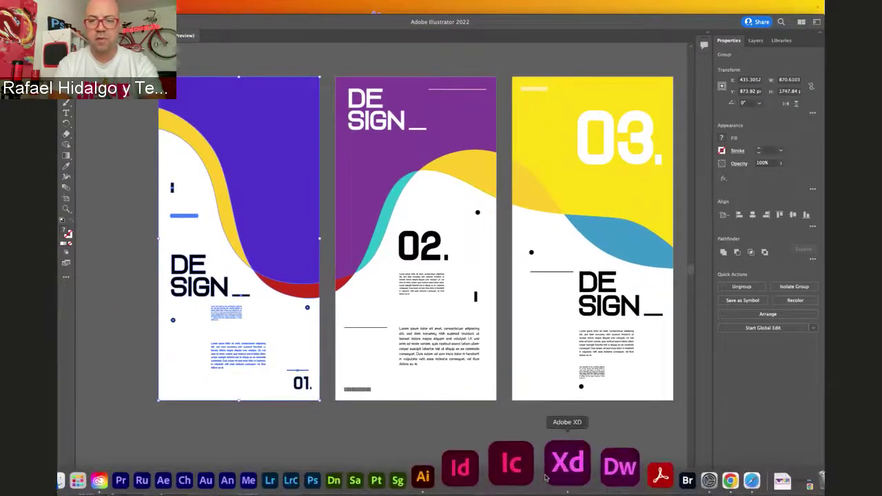
pyautogui.click(552, 472)
pyautogui.moveTo(178, 4)
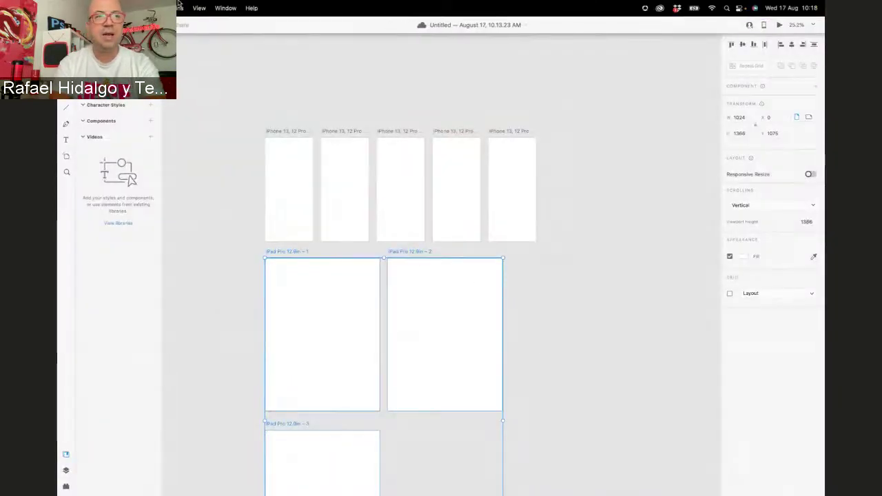
pyautogui.click(104, 8)
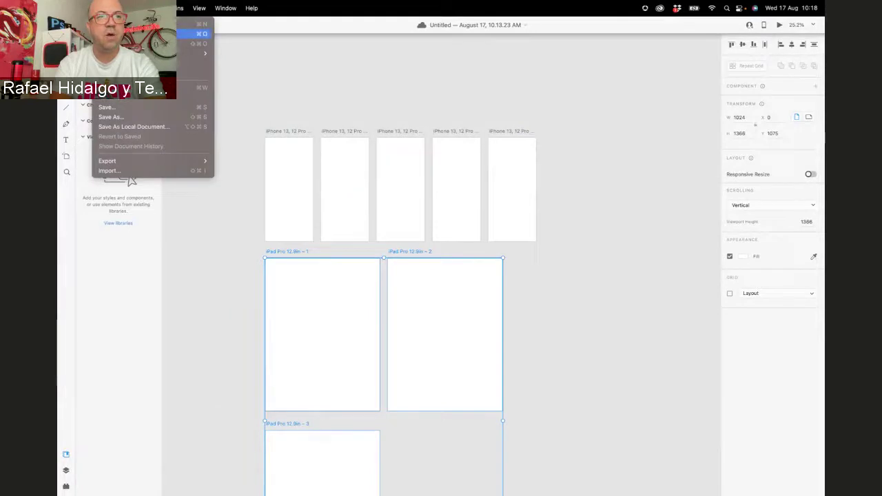
pyautogui.click(110, 33)
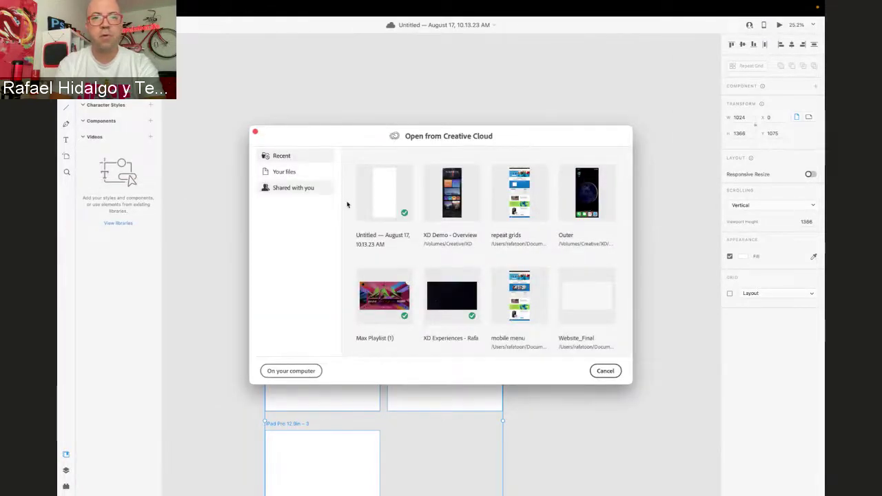
pyautogui.click(605, 371)
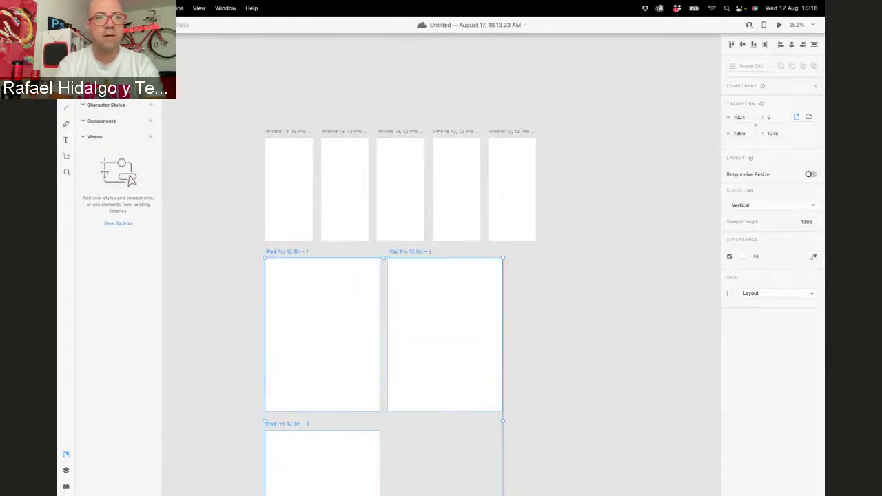
# Open Ejemplo-Illustrator.ai from the computer's Desktop and check that the white 03 lettering can be selected as its own object
pyautogui.click(104, 7)
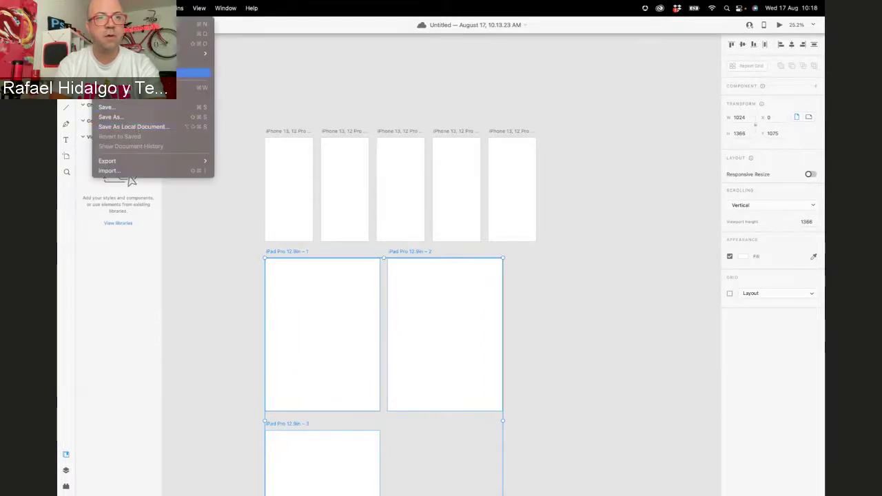
pyautogui.click(138, 43)
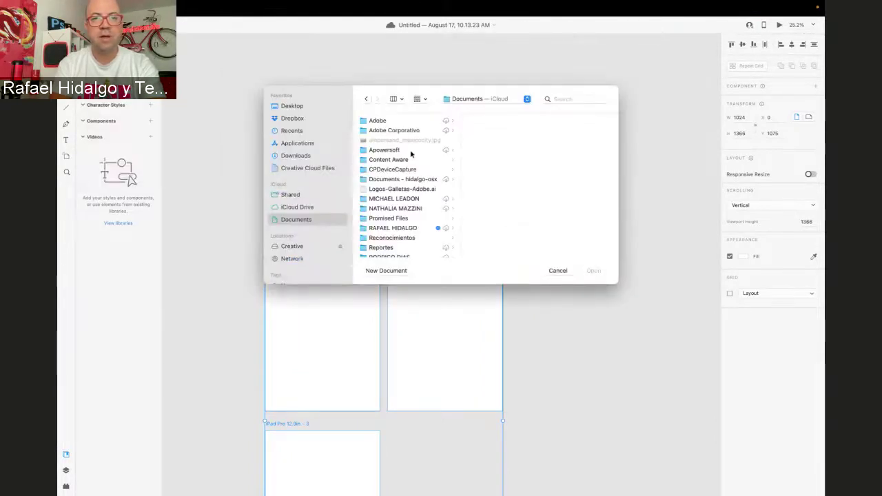
pyautogui.click(301, 107)
pyautogui.scroll(-5, 431, 185)
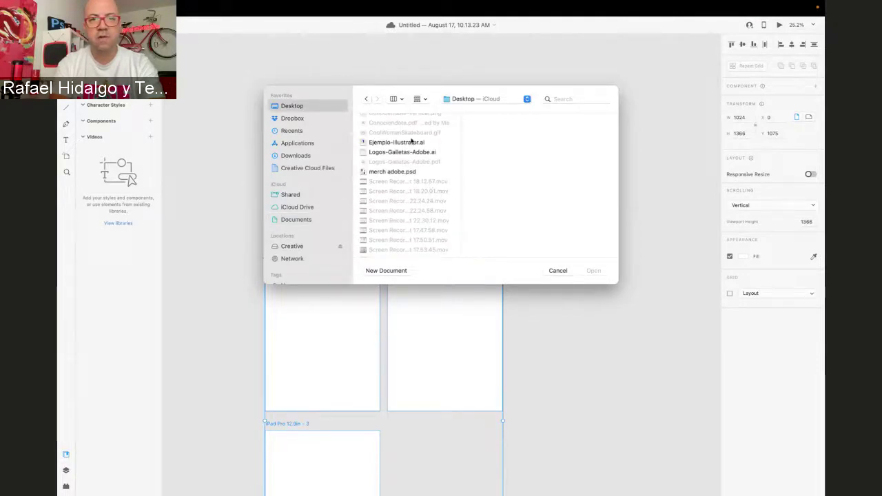
pyautogui.click(412, 142)
pyautogui.click(595, 271)
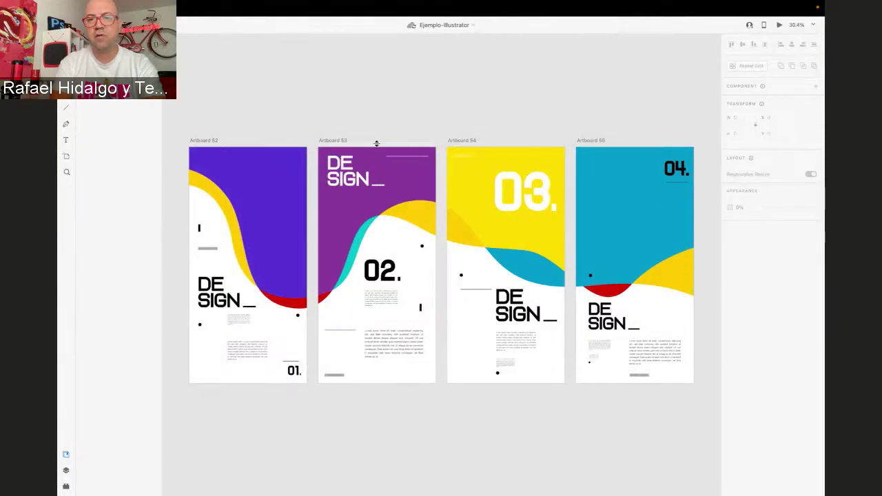
pyautogui.moveTo(516, 192)
pyautogui.mouseDown()
pyautogui.moveTo(508, 230)
pyautogui.moveTo(528, 189)
pyautogui.moveTo(516, 191)
pyautogui.mouseUp()
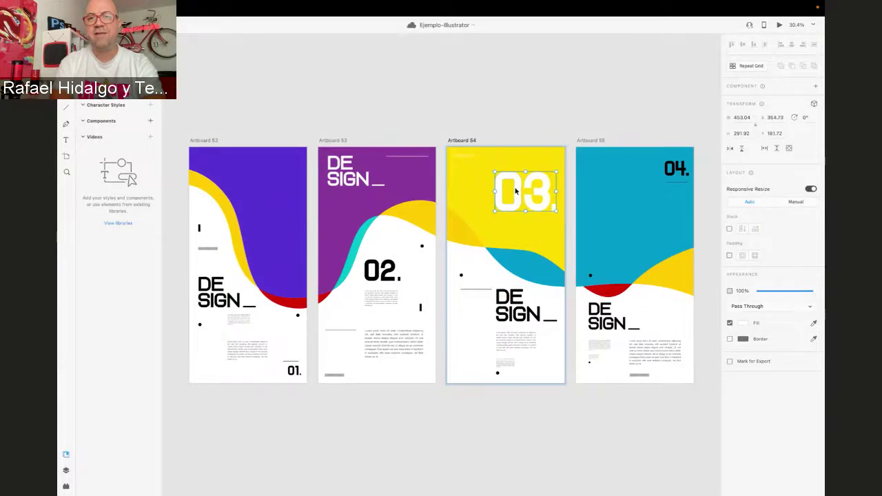
pyautogui.click(495, 412)
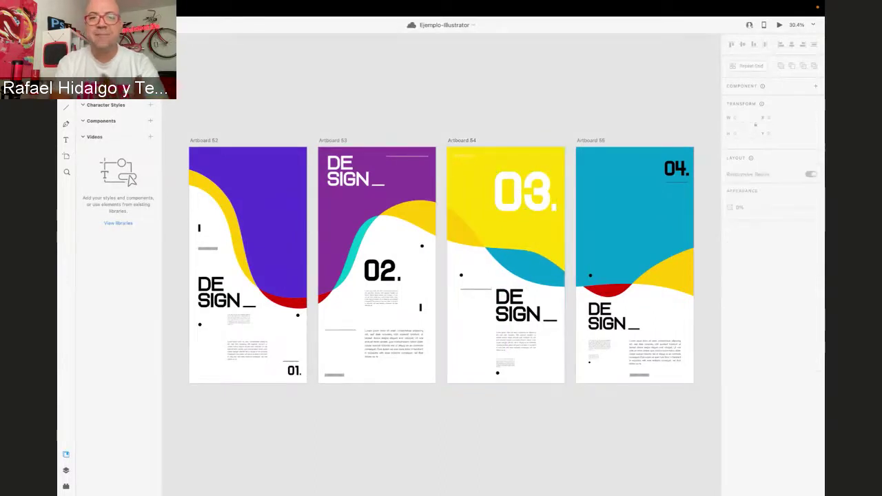
# Switch to Adobe Illustrator and draw a purple circle about 497 px wide in the empty area below panel 01
pyautogui.moveTo(333, 475)
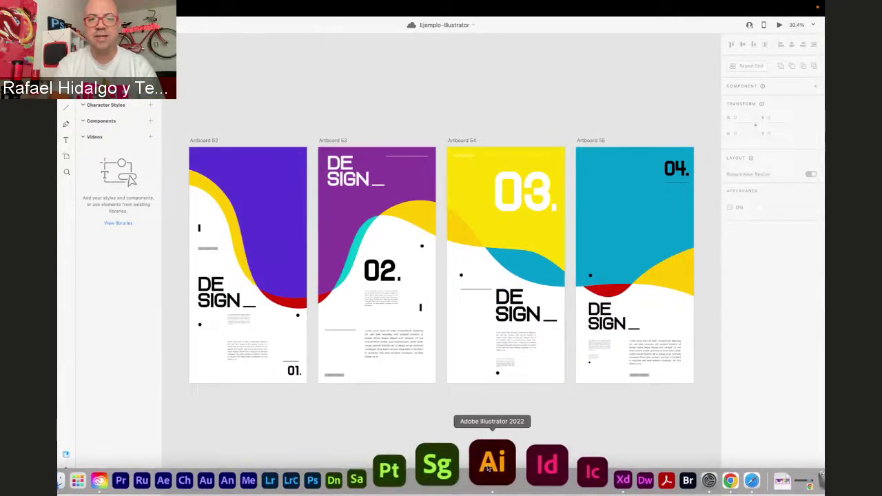
pyautogui.click(492, 463)
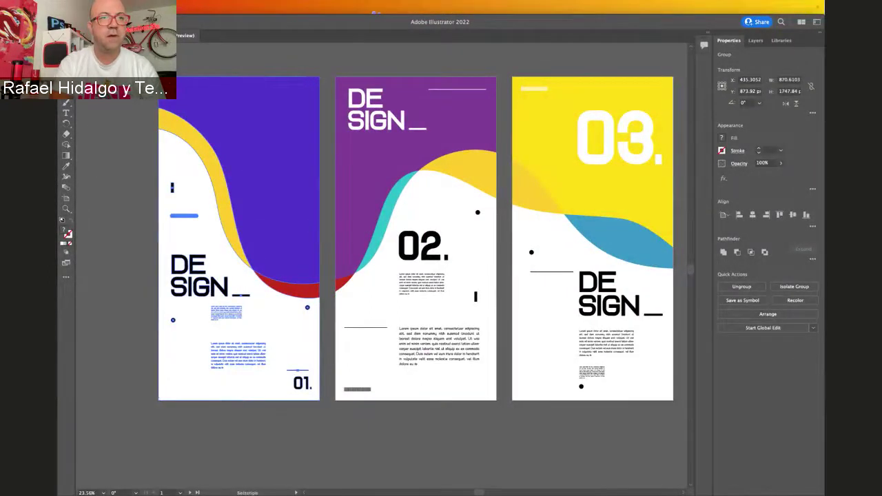
pyautogui.click(66, 102)
pyautogui.click(88, 102)
pyautogui.scroll(-3, 414, 276)
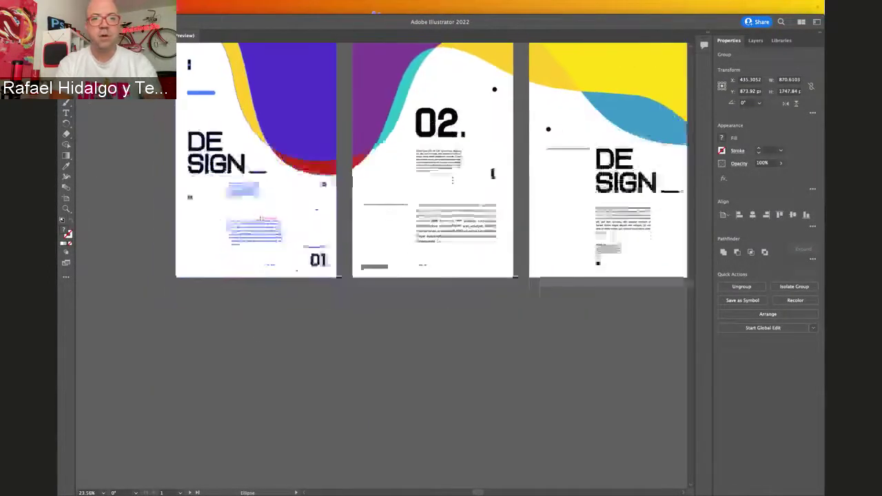
pyautogui.moveTo(236, 329); pyautogui.dragTo(327, 417)
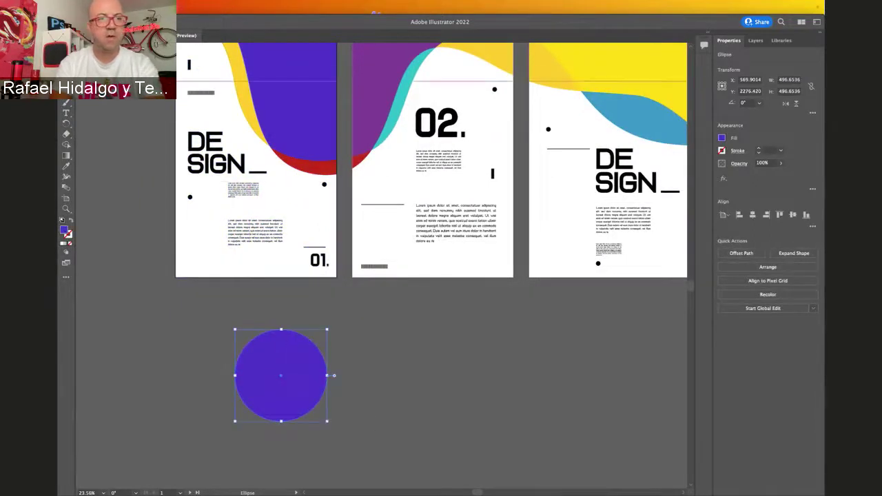
pyautogui.press('v')
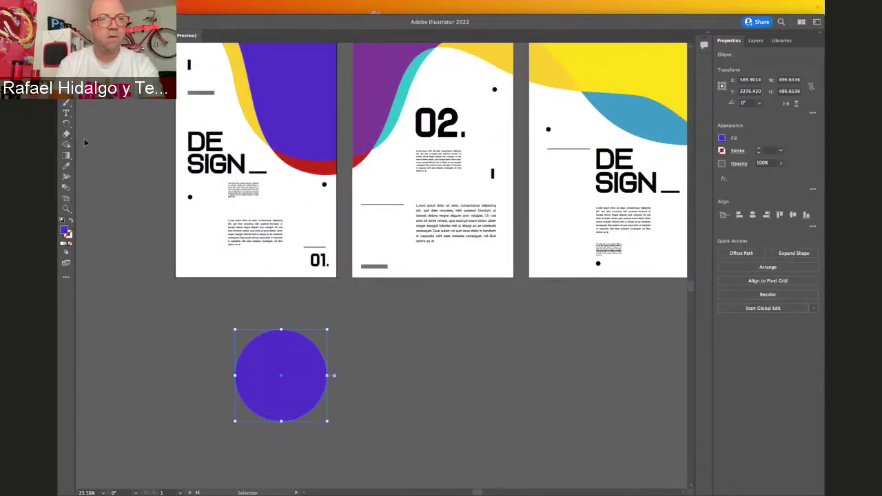
# Draw a second circle about 307 px wide over the purple one and fill it with the yellow sampled from panel 01's wave
pyautogui.press('l')
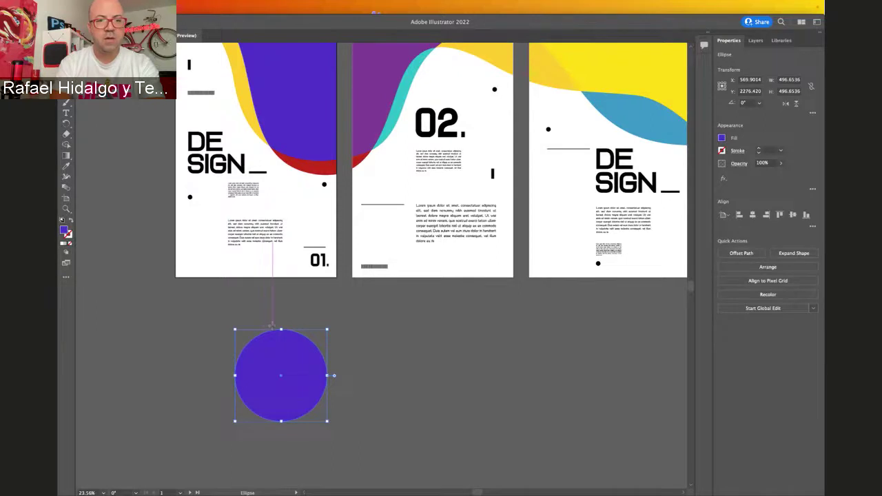
pyautogui.moveTo(269, 340); pyautogui.dragTo(328, 397)
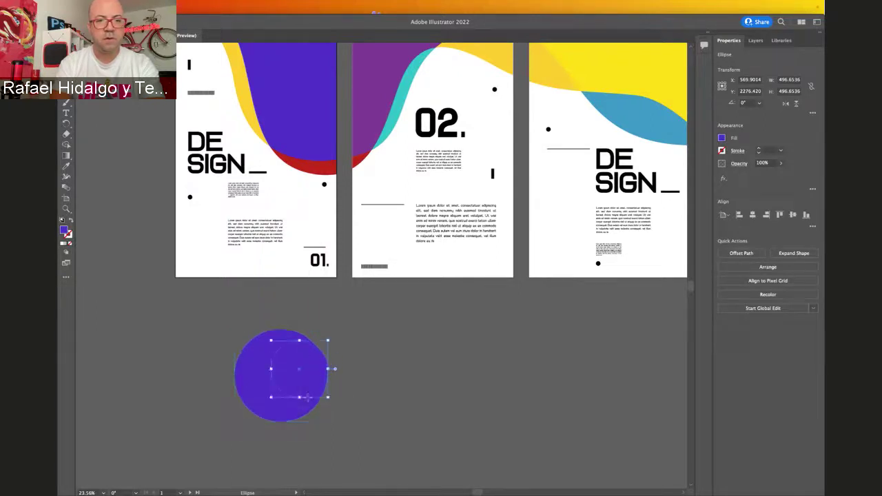
pyautogui.click(67, 167)
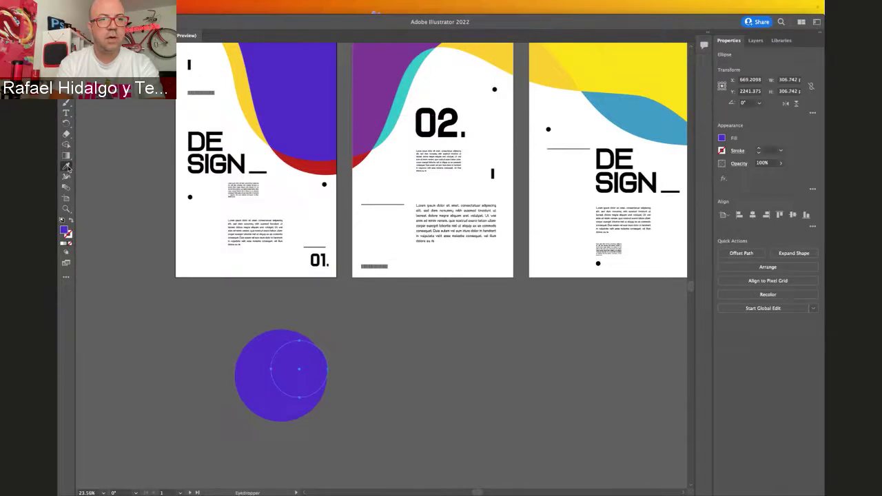
pyautogui.click(236, 75)
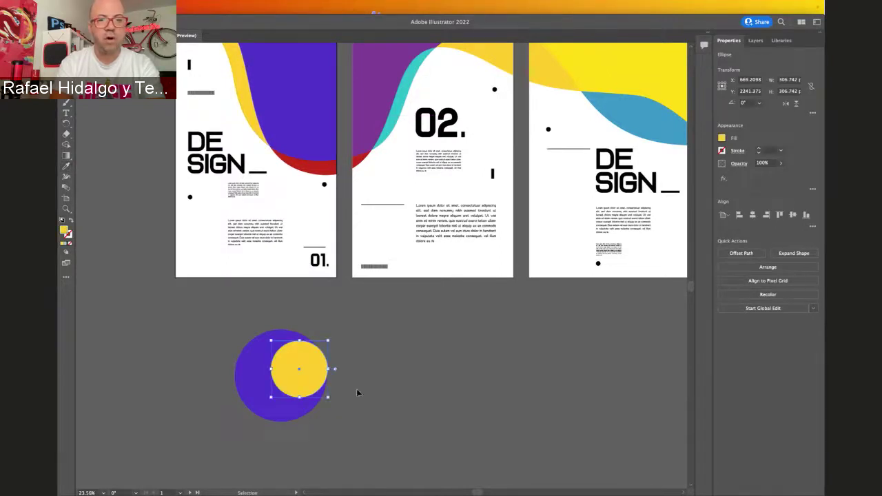
# Enlarge the yellow circle to about 408 px wide and position it over the upper right of the purple circle
pyautogui.moveTo(315, 379)
pyautogui.mouseDown()
pyautogui.moveTo(327, 384)
pyautogui.moveTo(328, 371)
pyautogui.mouseUp()
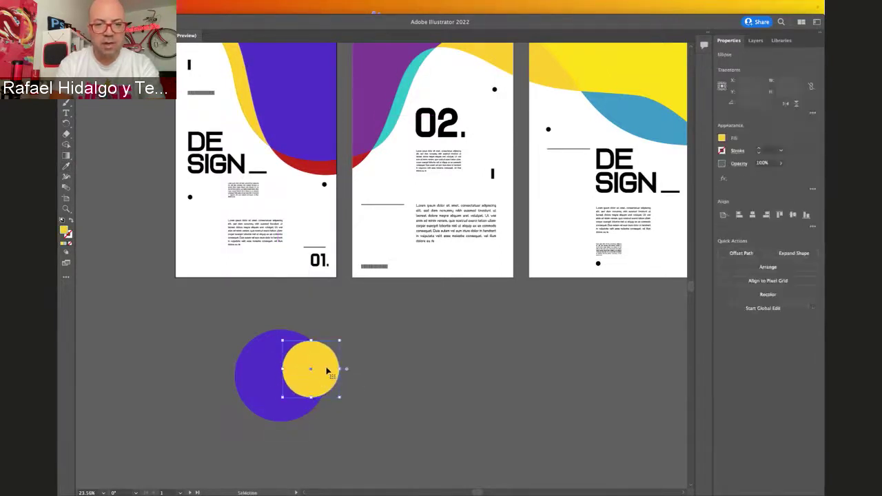
pyautogui.moveTo(364, 338); pyautogui.dragTo(292, 388)
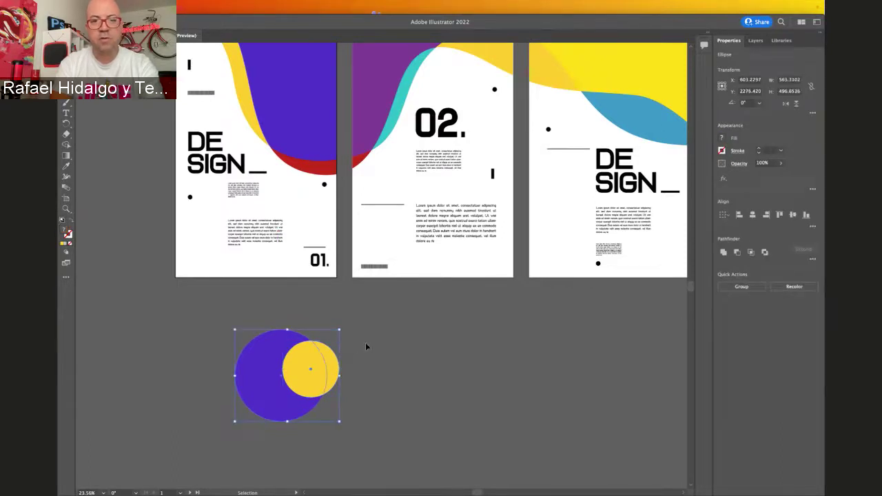
pyautogui.click(335, 378)
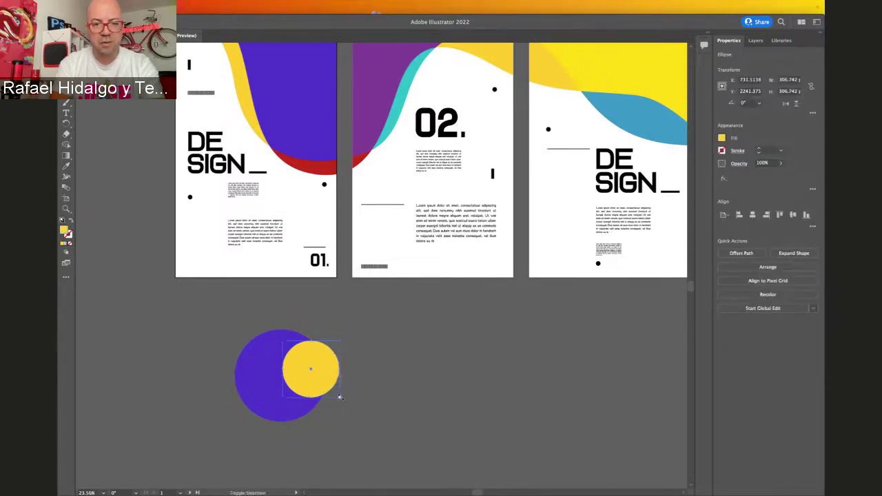
pyautogui.moveTo(340, 397); pyautogui.dragTo(360, 418)
pyautogui.moveTo(317, 386); pyautogui.dragTo(298, 374)
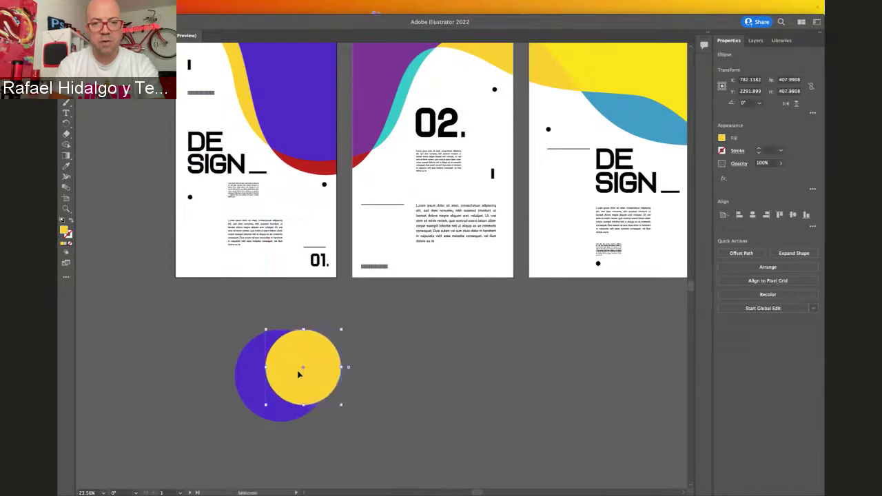
# Select both overlapping circles and subtract the yellow one from the purple one to form a crescent
pyautogui.keyDown('shift'); pyautogui.click(317, 406); pyautogui.keyUp('shift')
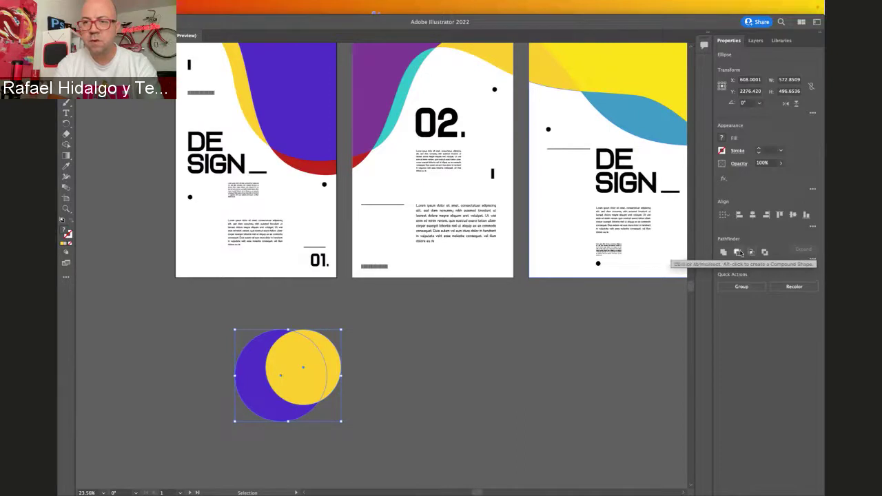
pyautogui.click(739, 252)
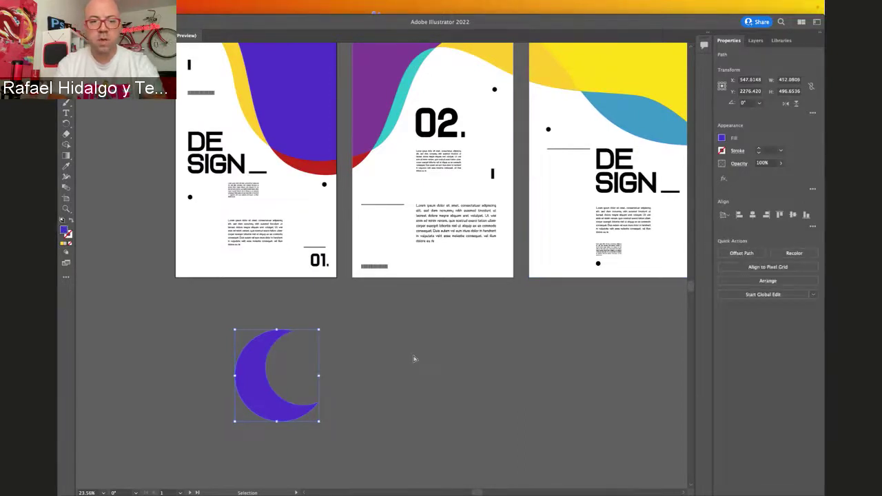
# Switch to Adobe XD, paste the crescent and place it over the upper part of Artboard 53's purple wave
pyautogui.moveTo(153, 483)
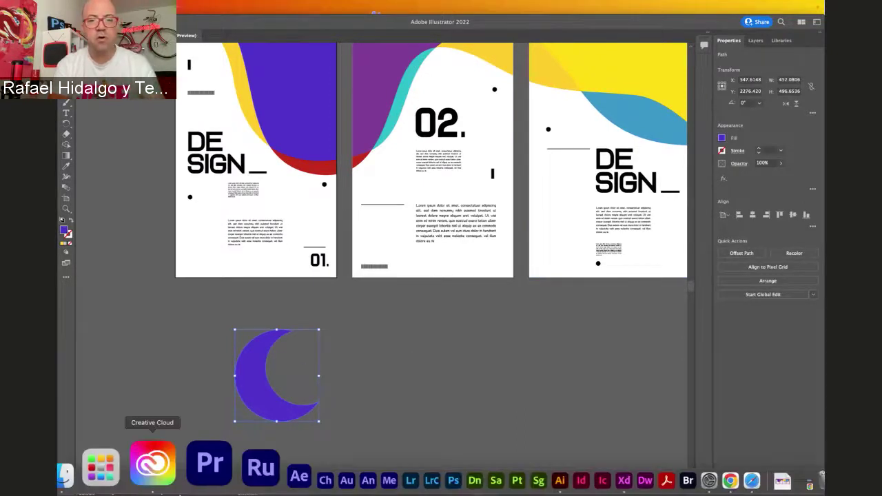
pyautogui.click(561, 471)
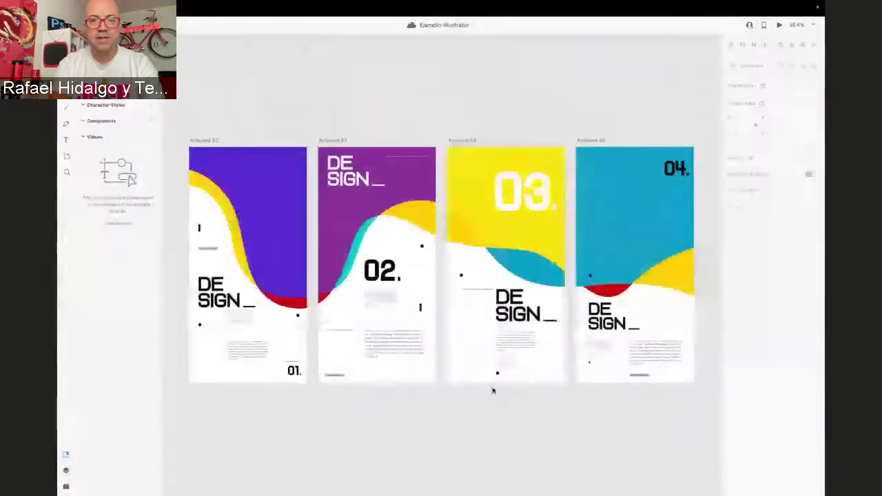
pyautogui.press('super+v')
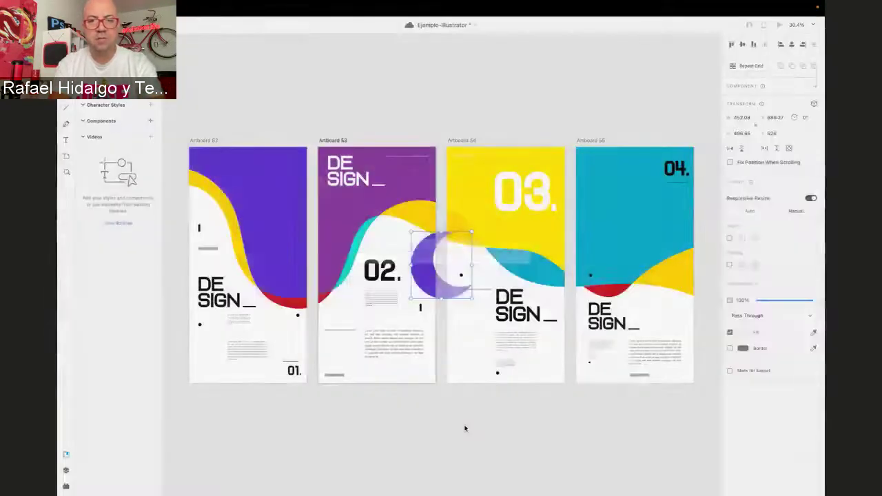
pyautogui.moveTo(425, 268); pyautogui.dragTo(344, 234)
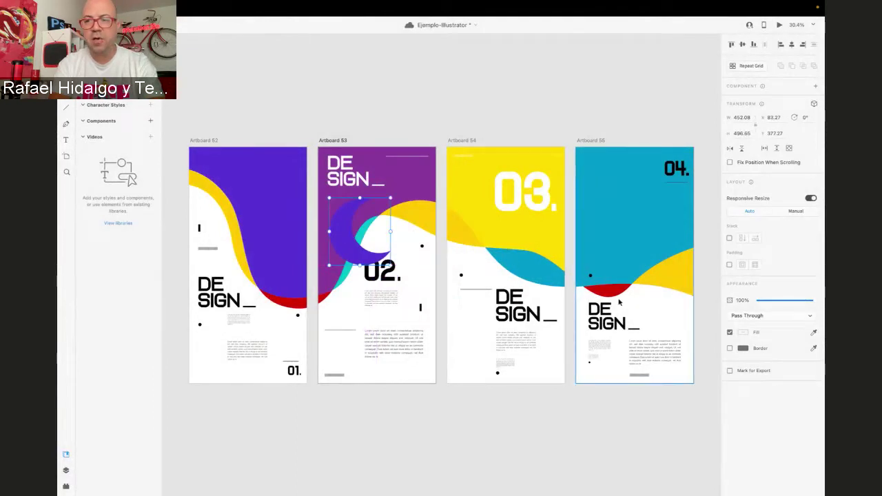
# Isolate the crescent's shape inside its group and change its fill to a light lavender
pyautogui.doubleClick(345, 241)
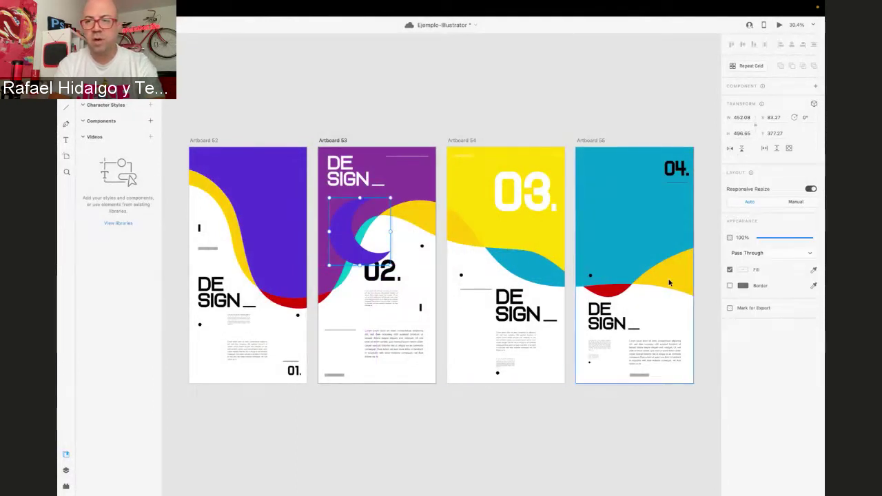
pyautogui.doubleClick(349, 230)
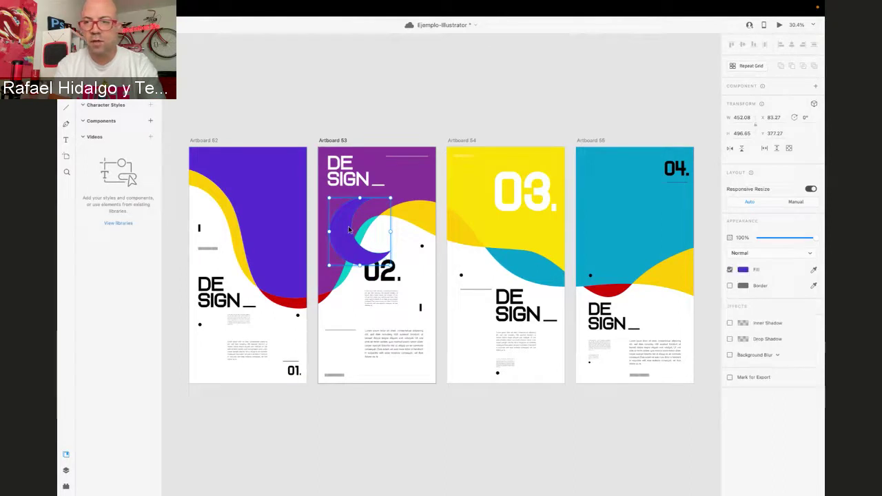
pyautogui.moveTo(349, 231)
pyautogui.mouseDown()
pyautogui.moveTo(370, 277)
pyautogui.moveTo(349, 229)
pyautogui.mouseUp()
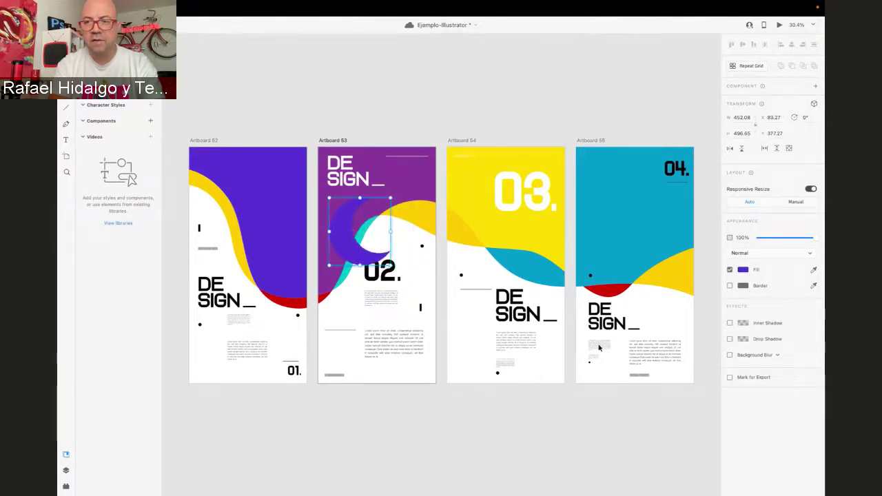
pyautogui.click(744, 270)
pyautogui.moveTo(696, 255); pyautogui.dragTo(662, 235)
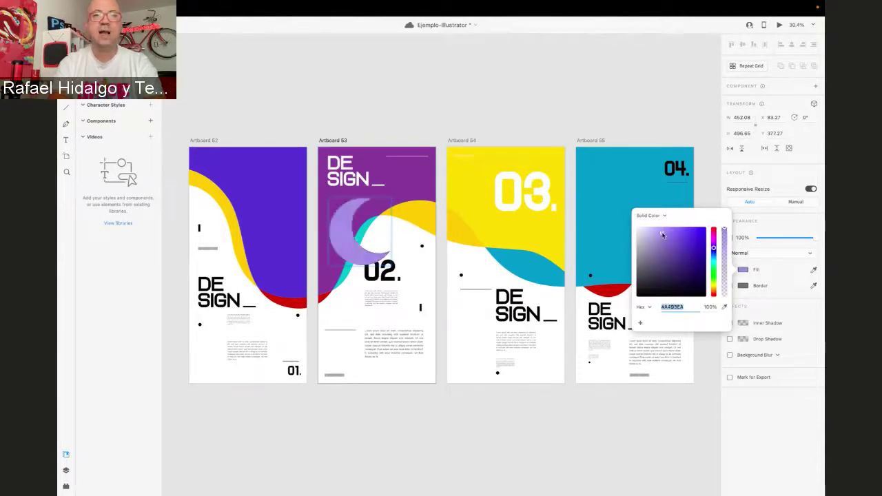
pyautogui.click(453, 103)
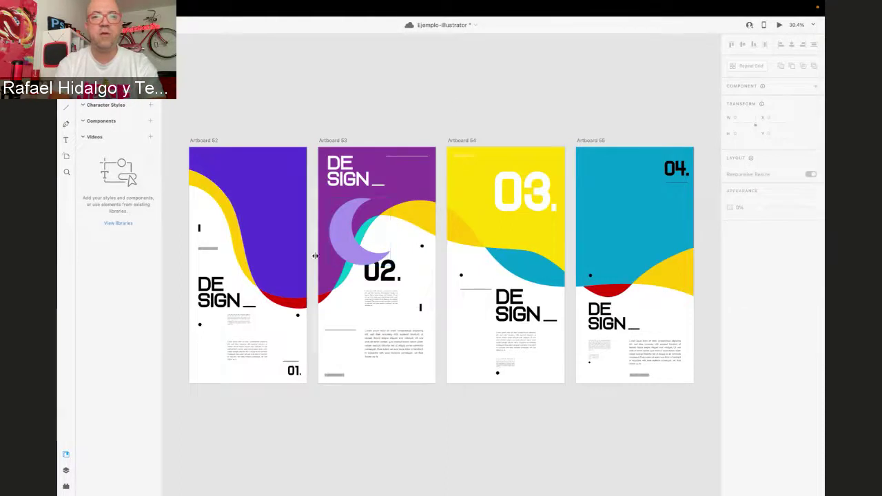
# Delete the lavender crescent from Artboard 53
pyautogui.click(339, 233)
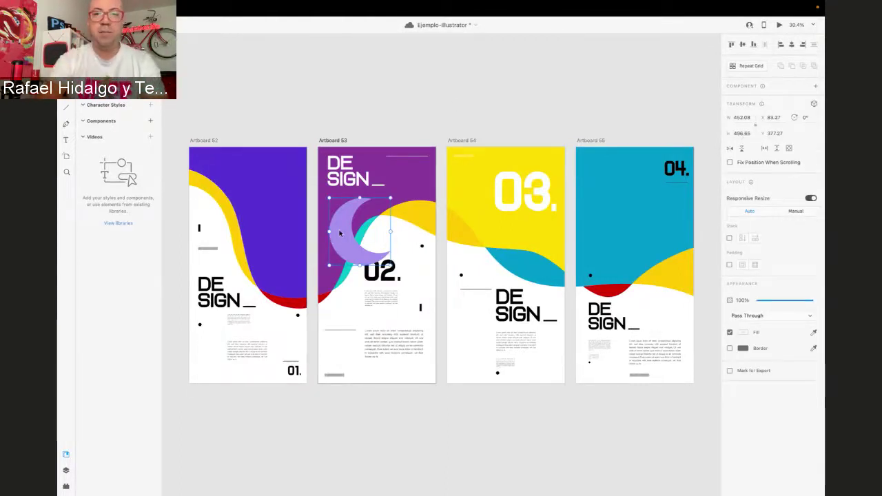
pyautogui.press('Delete')
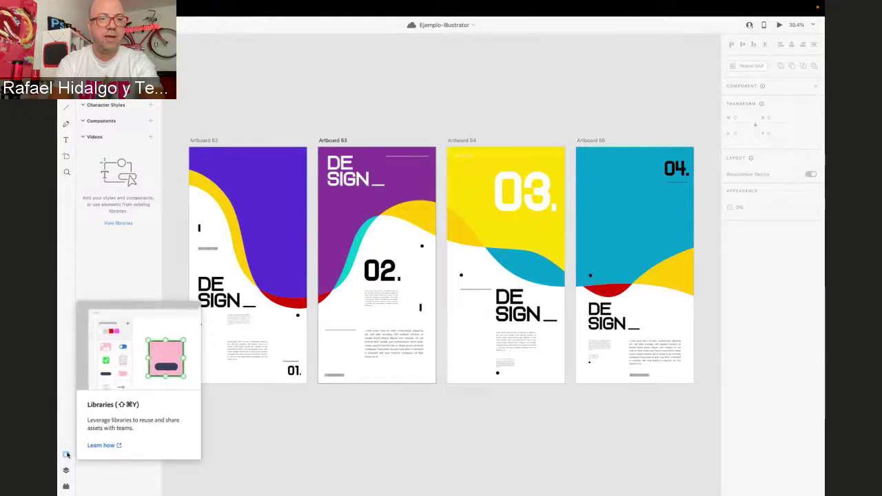
# Show the document's layers and select Artboards 52, 53 and 54 one after another
pyautogui.click(66, 471)
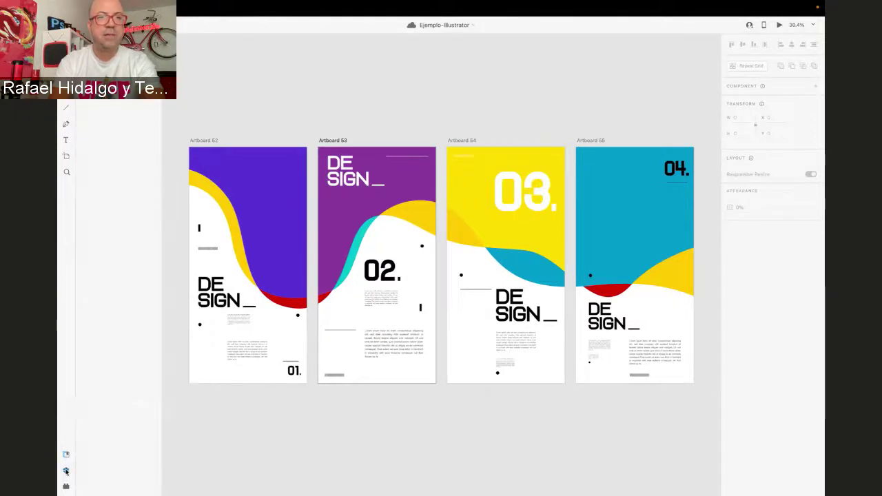
pyautogui.click(208, 141)
pyautogui.click(332, 140)
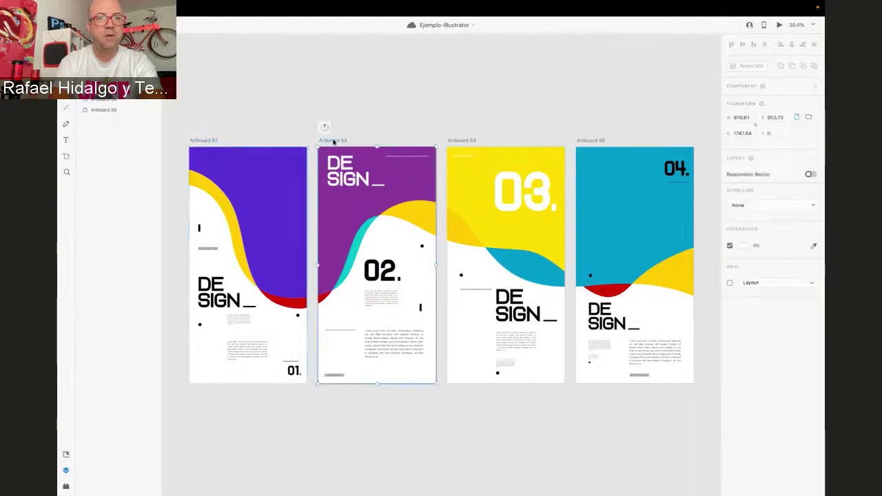
pyautogui.click(453, 142)
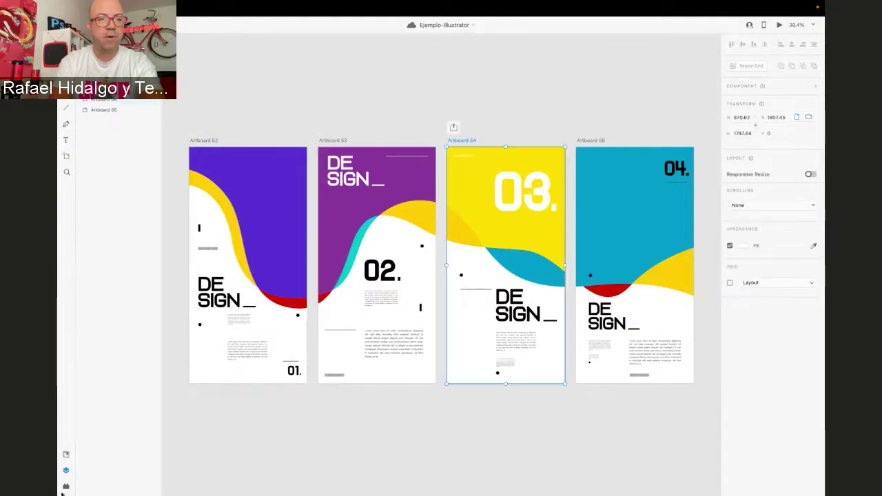
# Show the available plugins, hide the list again and look over the four artboards
pyautogui.click(66, 487)
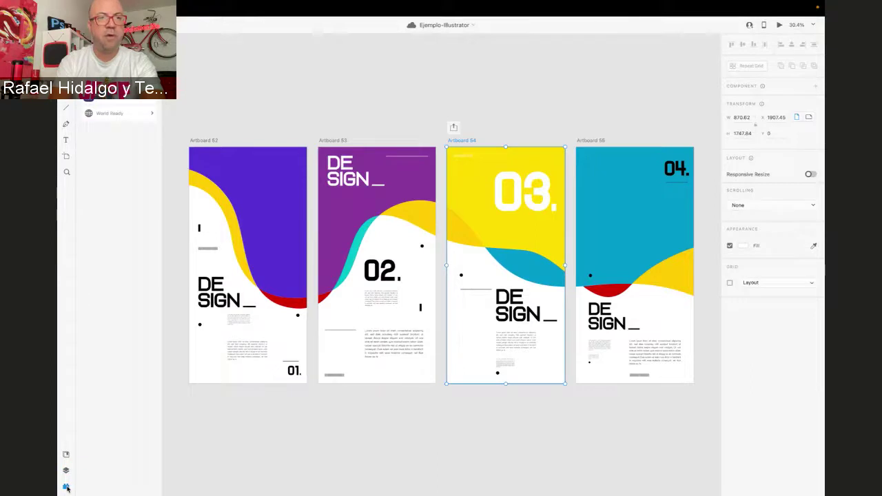
pyautogui.click(67, 488)
pyautogui.hscroll(-2, 149, 415)
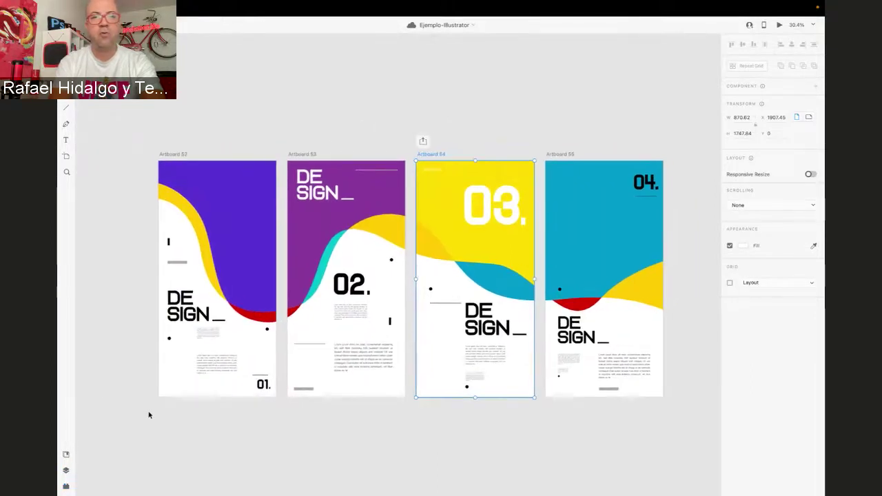
pyautogui.scroll(1, 148, 415)
pyautogui.hscroll(1, 148, 416)
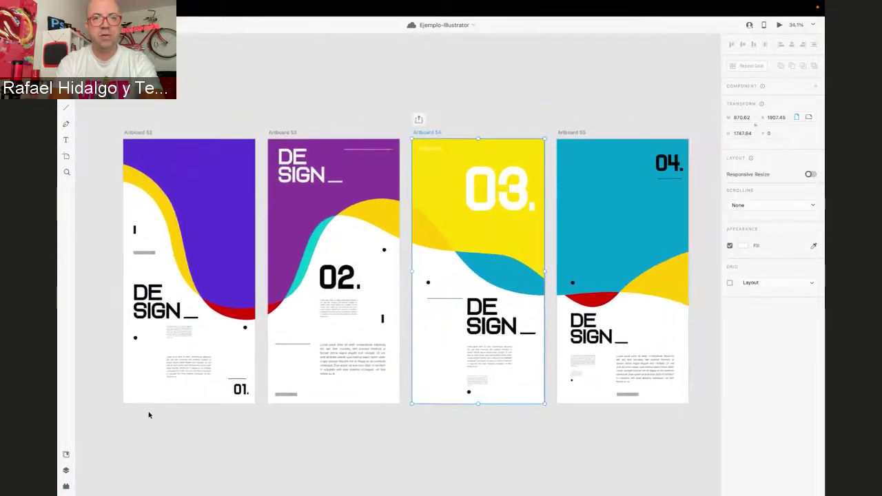
# Switch to the desktop's file browser and open the XD Demo - Overview document
pyautogui.hotkey('ctrl', 'Right')
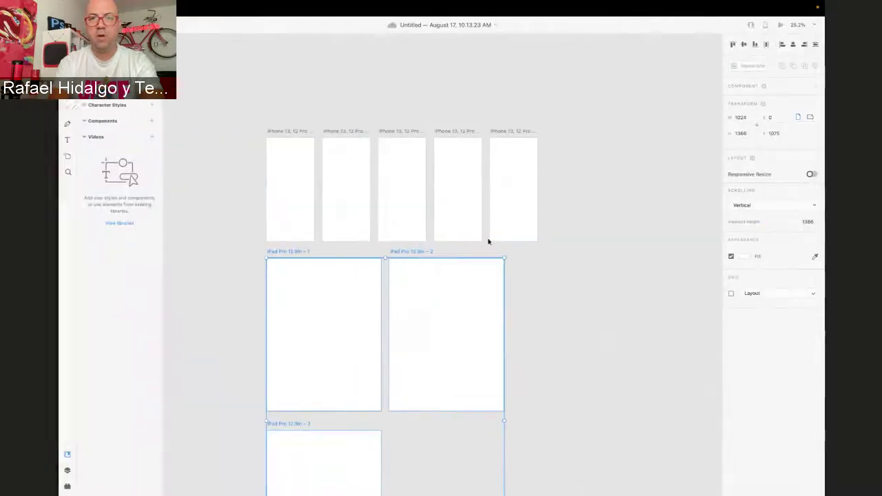
pyautogui.hotkey('ctrl', 'Right')
pyautogui.hotkey('ctrl', 'Right')
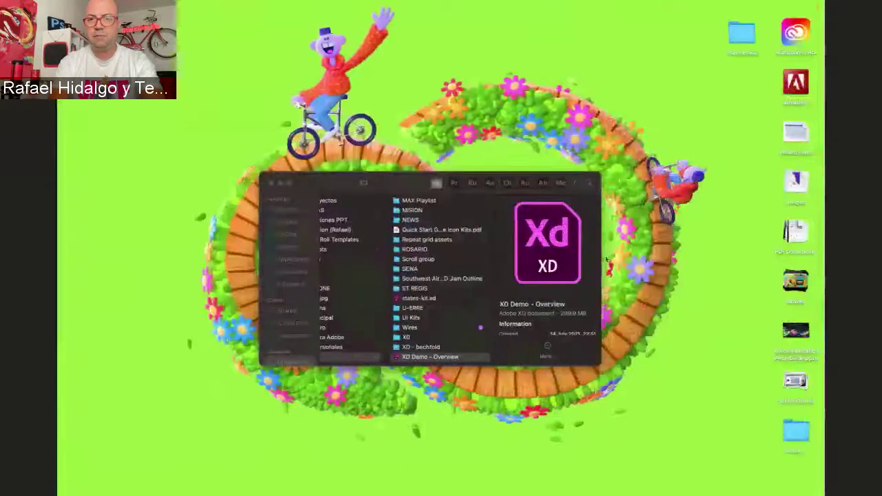
pyautogui.doubleClick(436, 357)
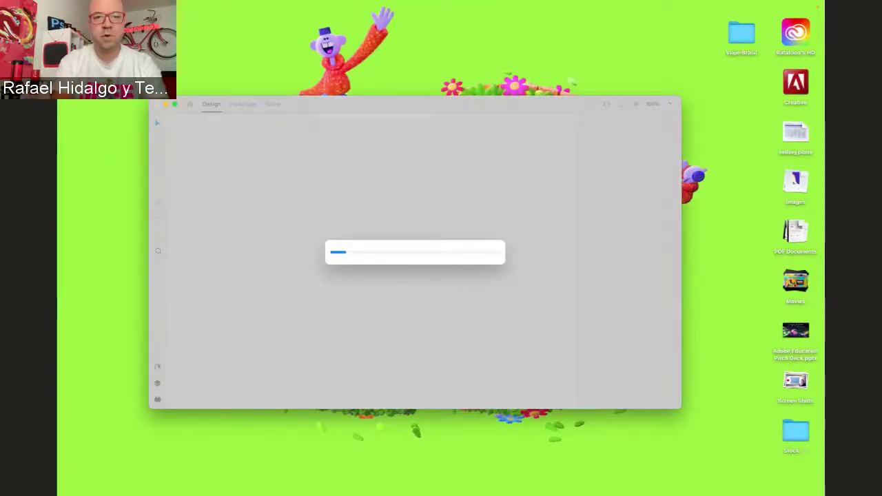
pyautogui.moveTo(256, 491)
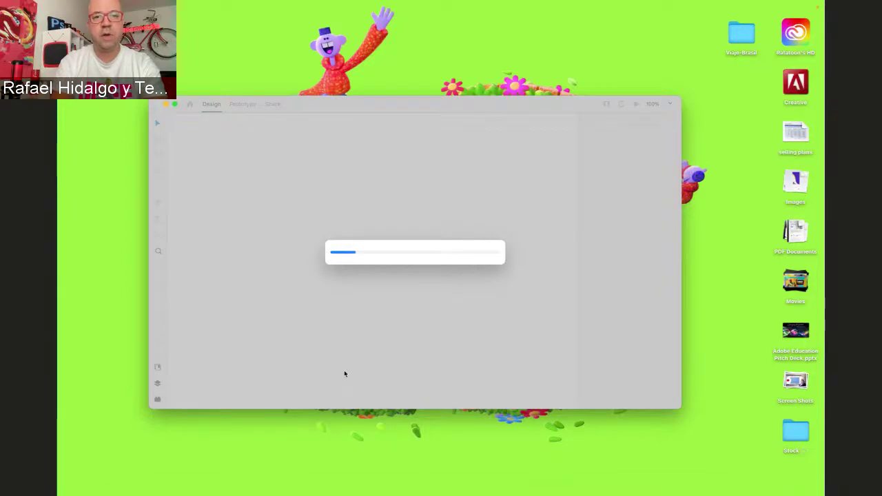
pyautogui.hotkey('ctrl', 'Left')
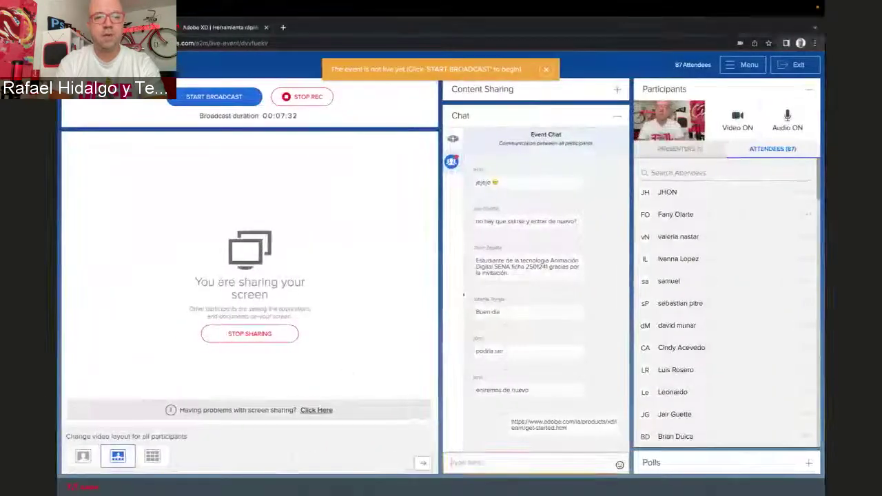
pyautogui.moveTo(278, 476)
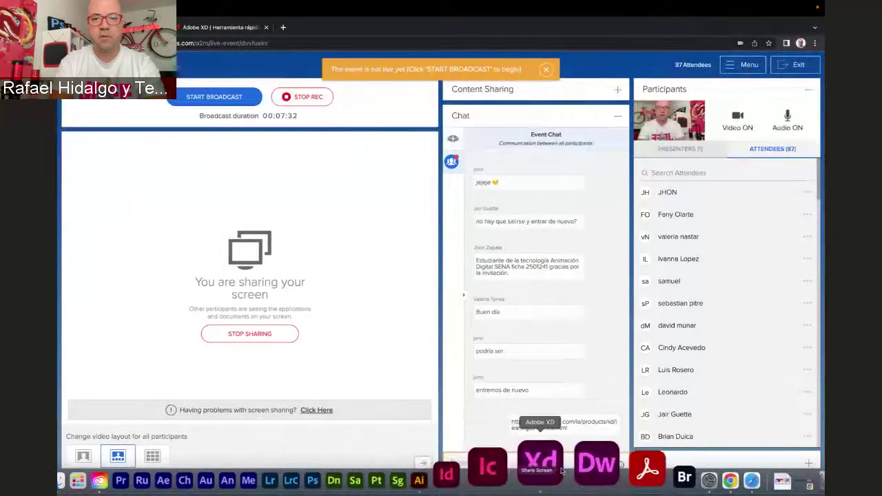
pyautogui.click(560, 469)
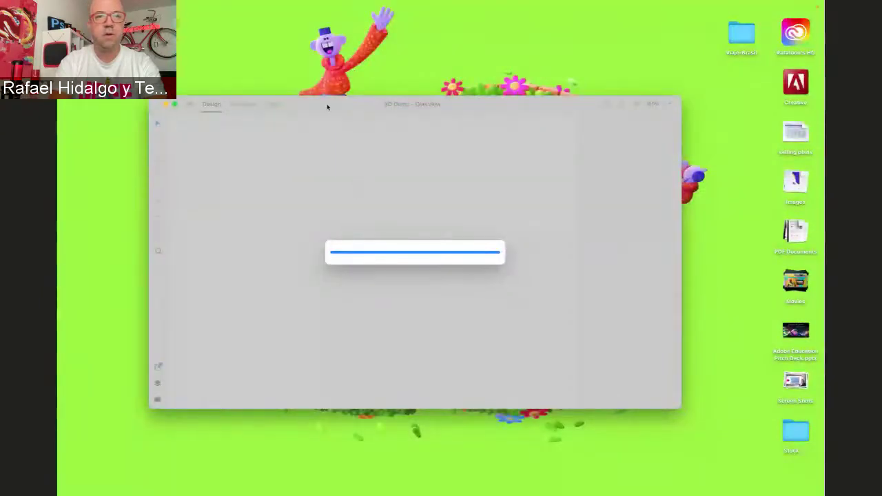
# Look over the sections of XD Demo - Overview and dismiss the broken-links dialog and the linked-assets notice
pyautogui.moveTo(222, 3)
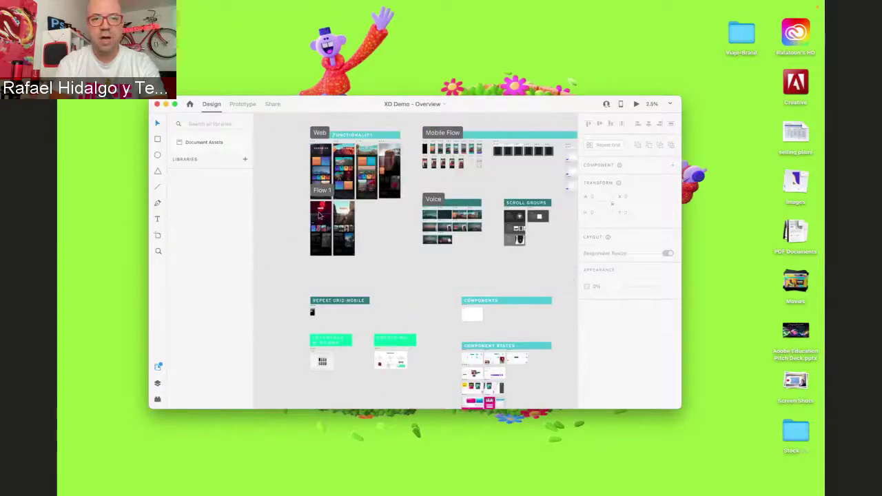
pyautogui.scroll(2, 319, 215)
pyautogui.scroll(-5, 350, 341)
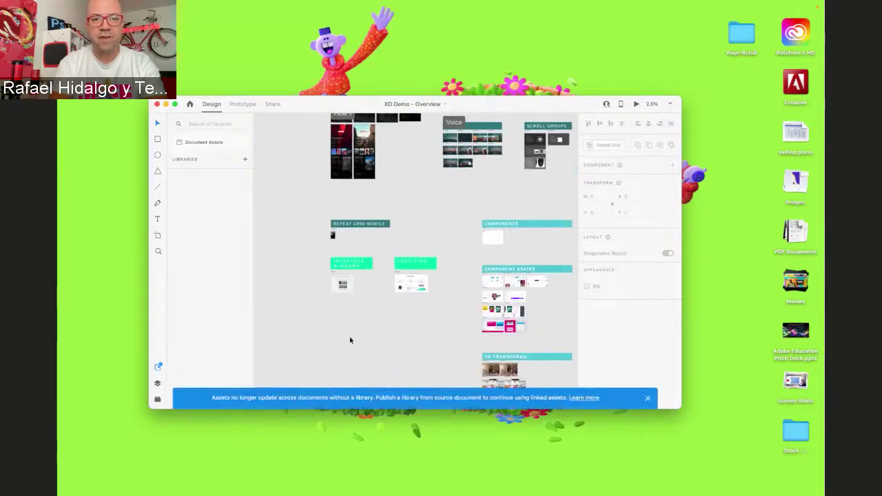
pyautogui.scroll(3, 351, 340)
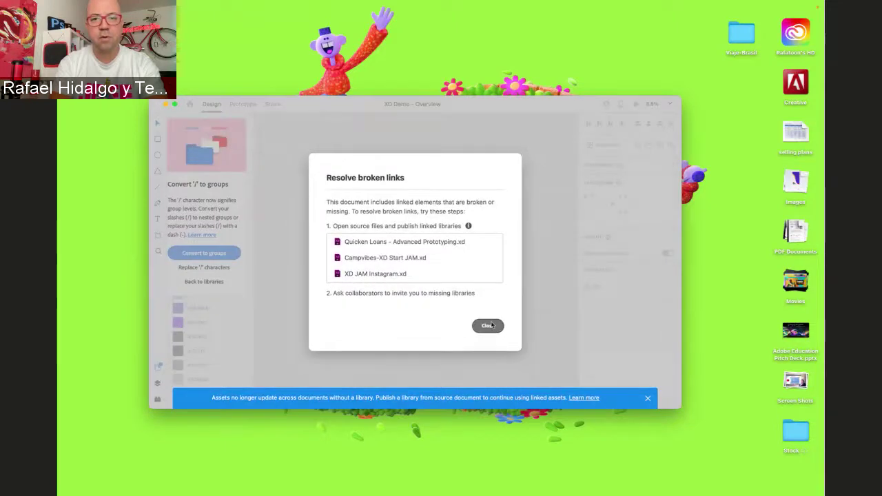
pyautogui.click(488, 325)
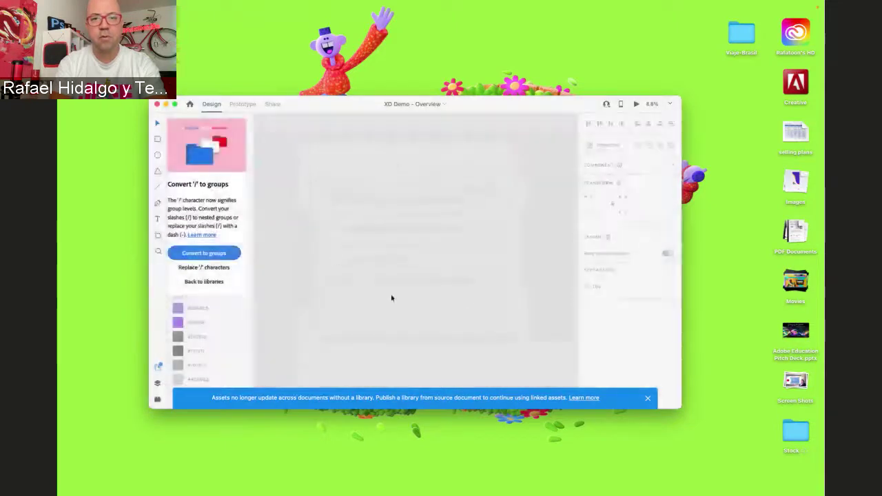
pyautogui.click(648, 398)
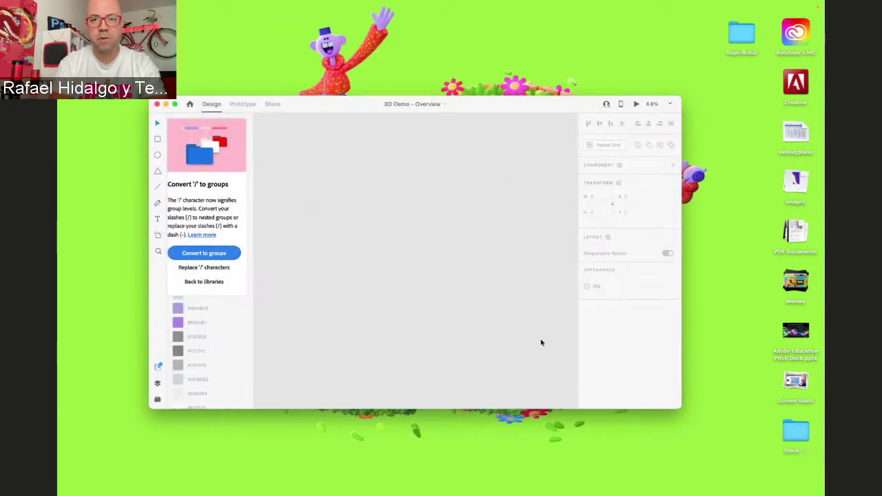
pyautogui.hscroll(-5, 468, 305)
pyautogui.scroll(2, 468, 305)
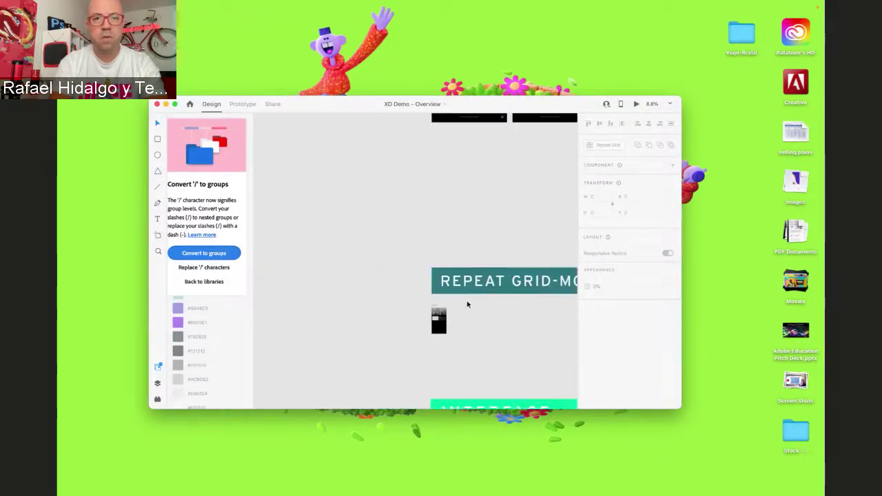
# Add a 390 × 844 artboard on the empty canvas beside the Flow 1 web pages
pyautogui.click(157, 235)
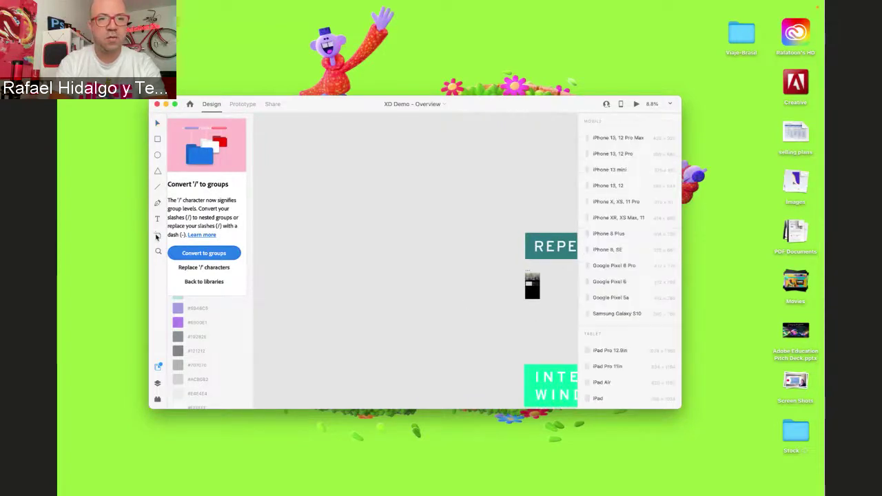
pyautogui.click(324, 150)
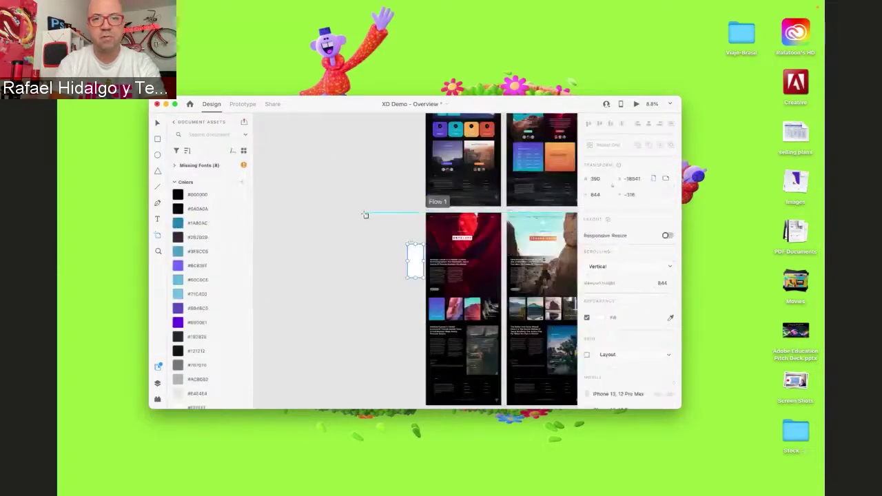
pyautogui.scroll(5, 412, 311)
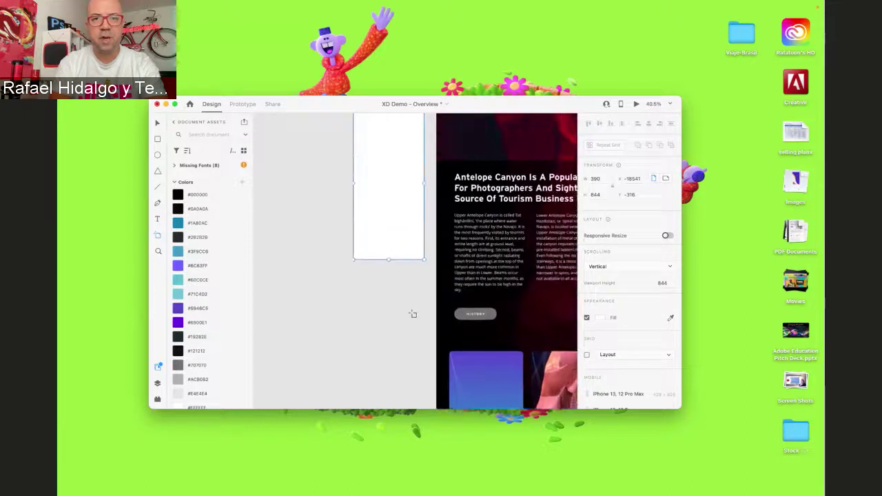
# Draw a rectangle about 390 × 272 across the top of the new iPhone 13, 12 Pro artboard
pyautogui.scroll(3, 459, 234)
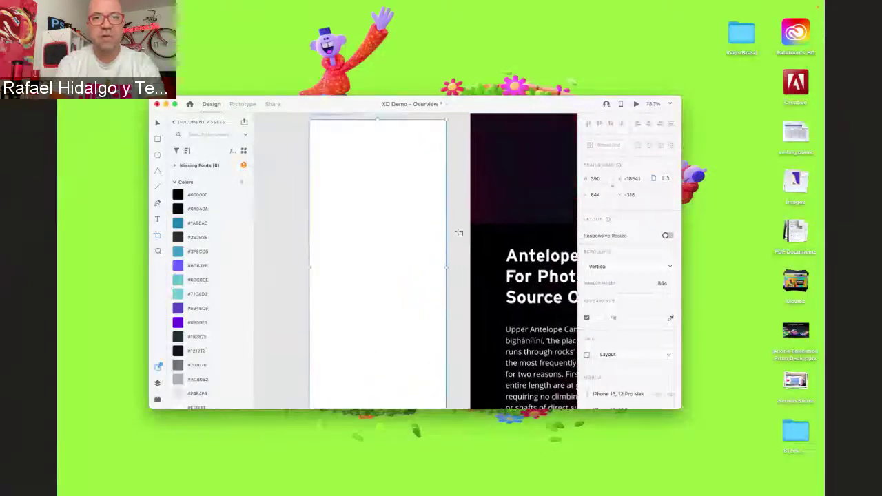
pyautogui.click(157, 139)
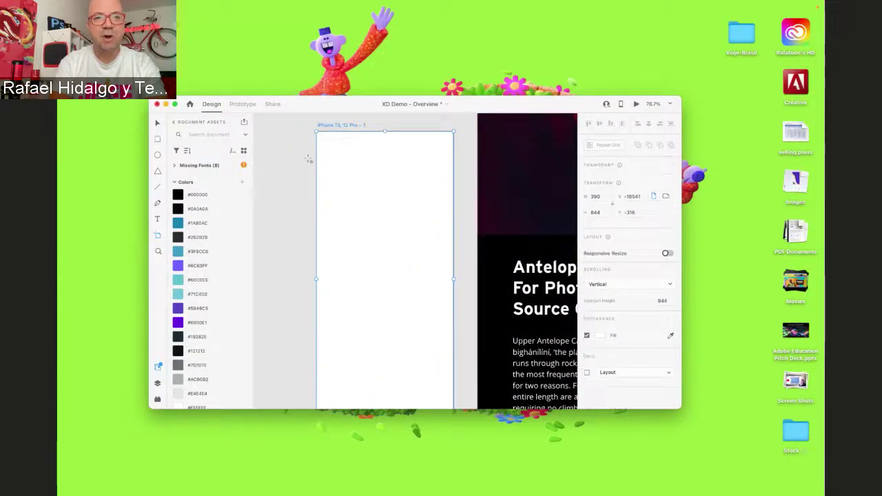
pyautogui.moveTo(317, 134); pyautogui.dragTo(452, 231)
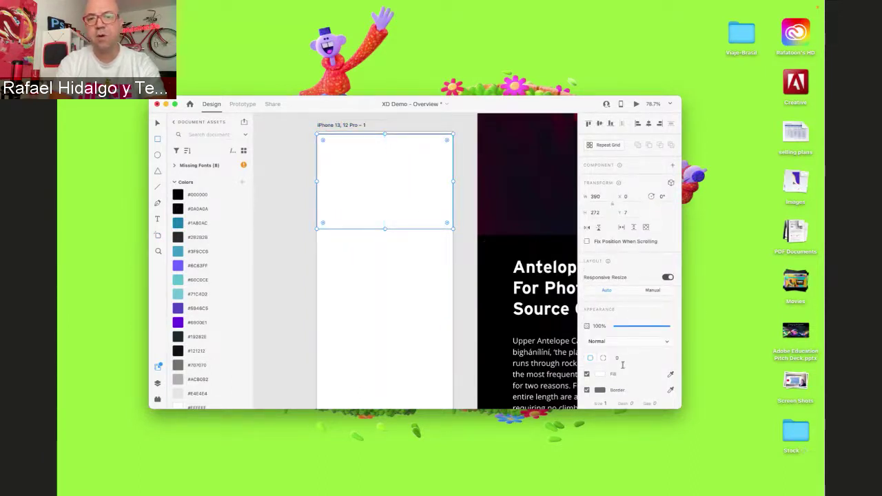
# Fill the rectangle with red #EF1414 and turn off its border
pyautogui.scroll(-2, 616, 370)
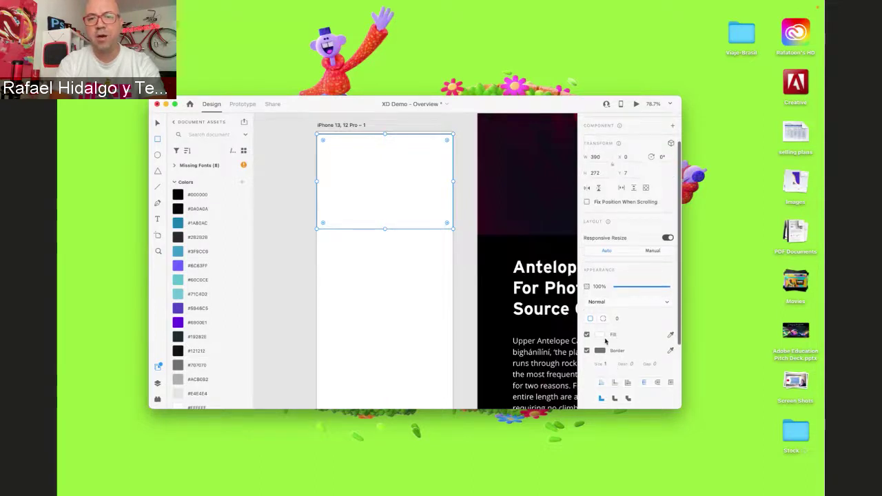
pyautogui.click(601, 336)
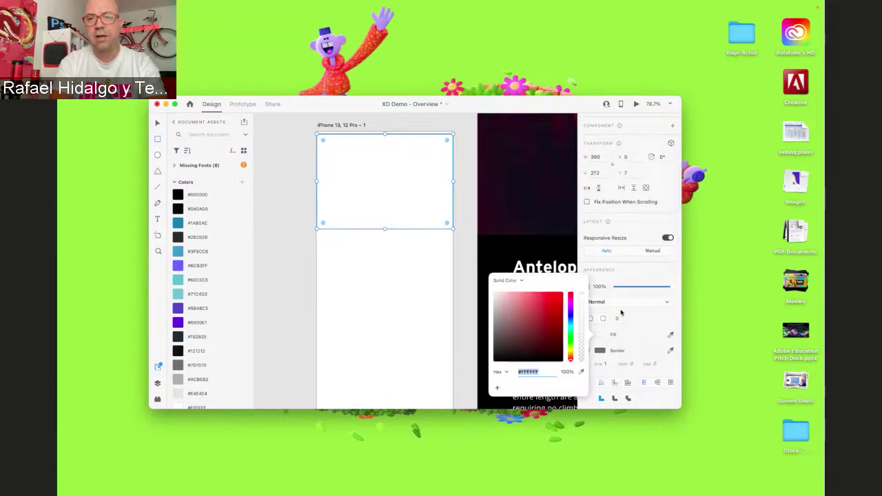
pyautogui.click(557, 296)
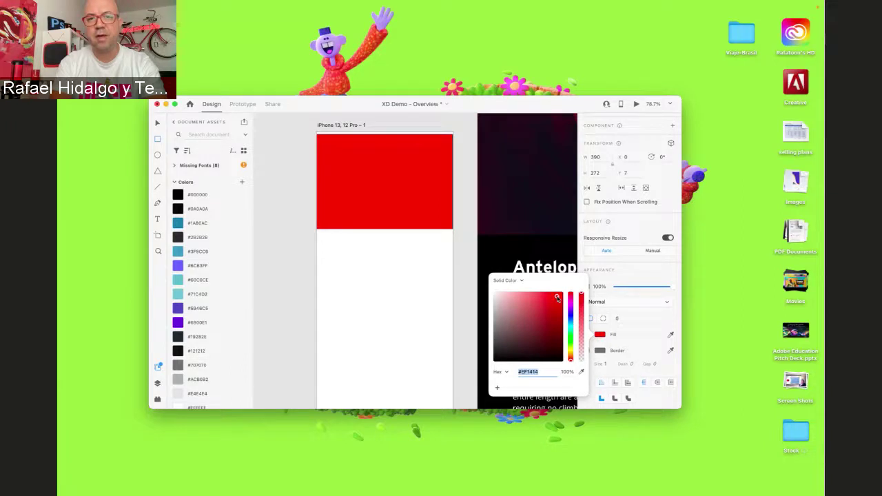
pyautogui.click(623, 350)
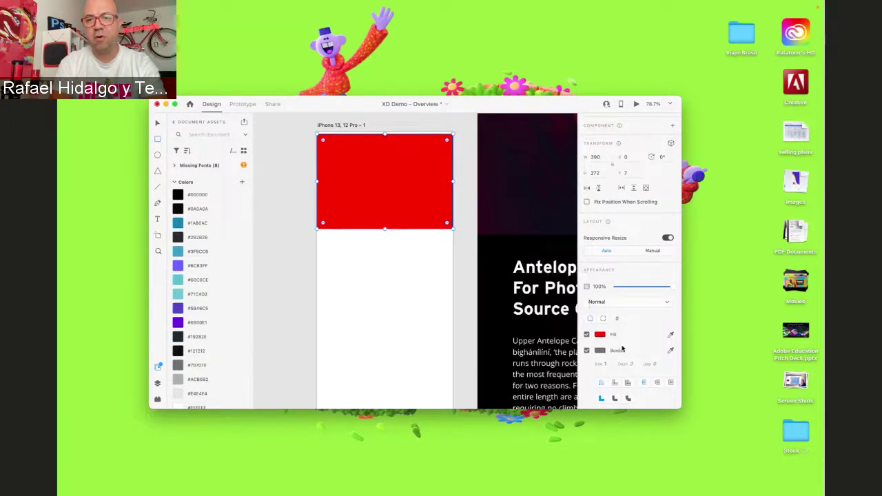
pyautogui.click(587, 351)
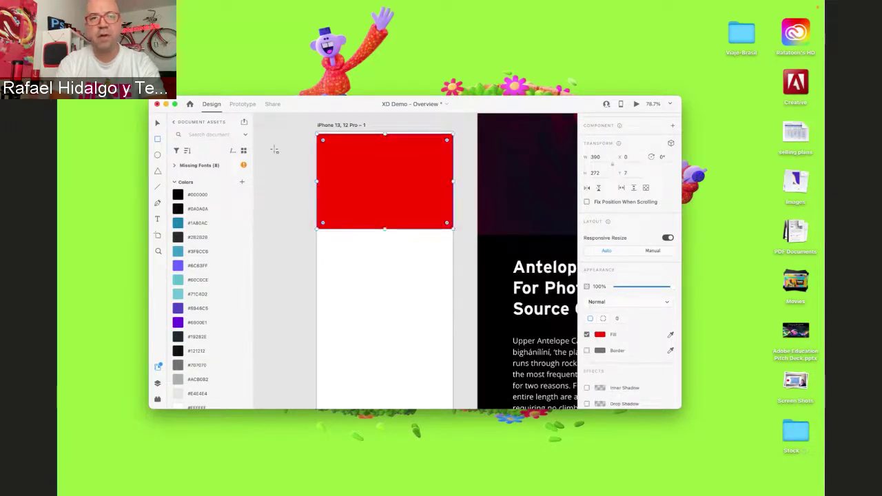
# Try out rounded corners on the red rectangle and undo the corner changes
pyautogui.moveTo(323, 141); pyautogui.dragTo(338, 151)
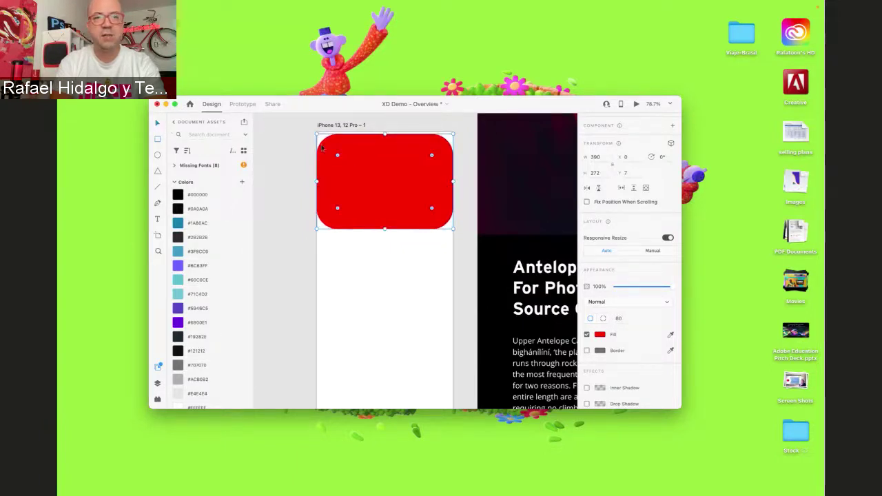
pyautogui.click(310, 142)
pyautogui.click(340, 155)
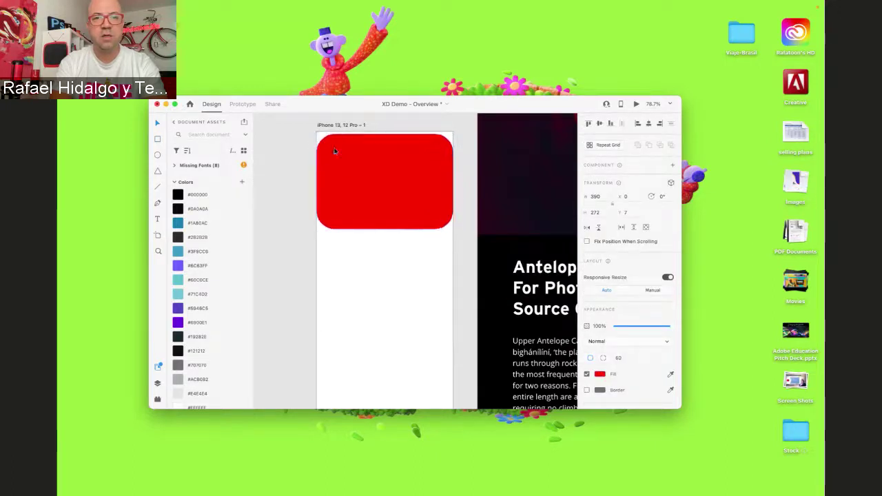
pyautogui.click(298, 127)
pyautogui.moveTo(298, 127); pyautogui.dragTo(359, 167)
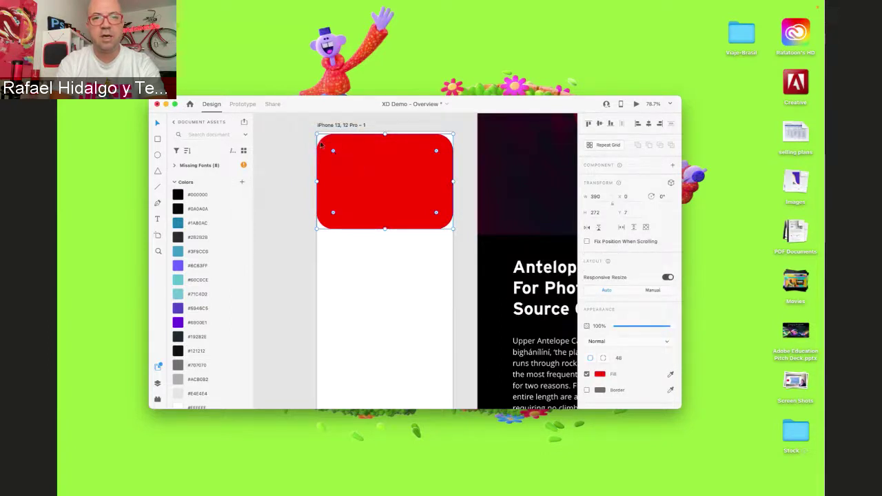
pyautogui.press('super+z')
pyautogui.press('super+z')
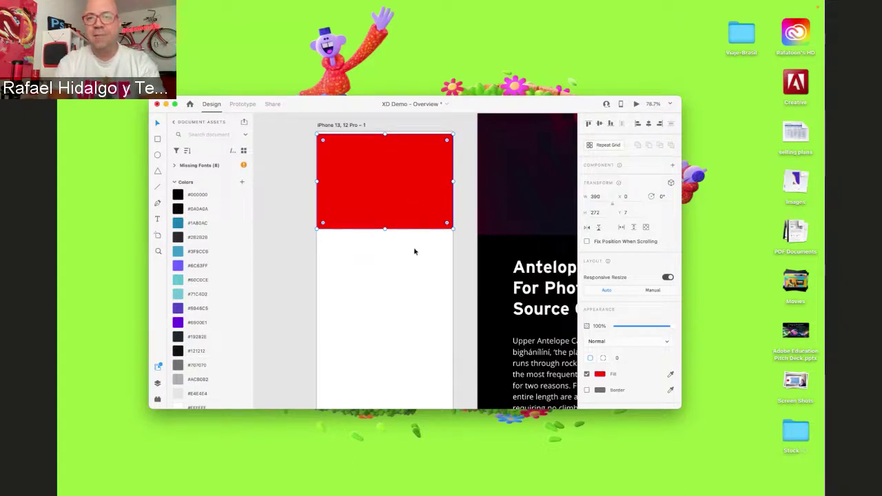
# Stretch the red rectangle to cover the whole 390 × 844 artboard, and delete it
pyautogui.moveTo(387, 207); pyautogui.dragTo(388, 408)
pyautogui.scroll(-2, 403, 262)
pyautogui.scroll(2, 389, 365)
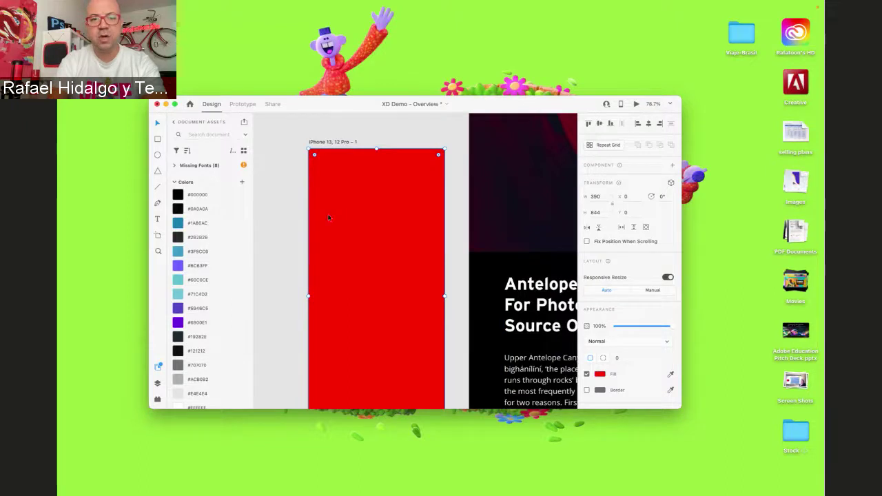
pyautogui.press('Delete')
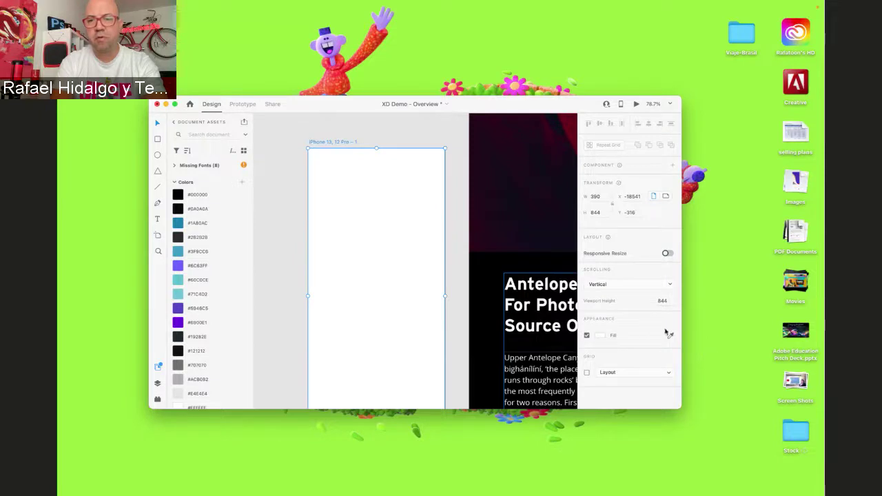
# Fill the phone artboard itself with red #ED4646
pyautogui.click(602, 338)
pyautogui.moveTo(547, 315)
pyautogui.mouseDown()
pyautogui.moveTo(524, 300)
pyautogui.moveTo(542, 314)
pyautogui.moveTo(544, 300)
pyautogui.mouseUp()
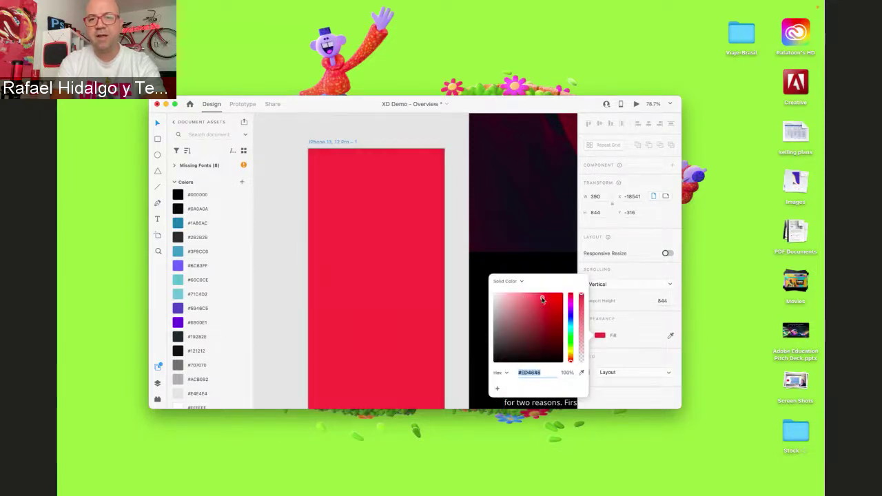
pyautogui.click(462, 241)
# Draw a white rectangle about 390 × 209 on the red artboard and align it with the artboard's top edge
pyautogui.hscroll(2, 404, 250)
pyautogui.scroll(-2, 404, 250)
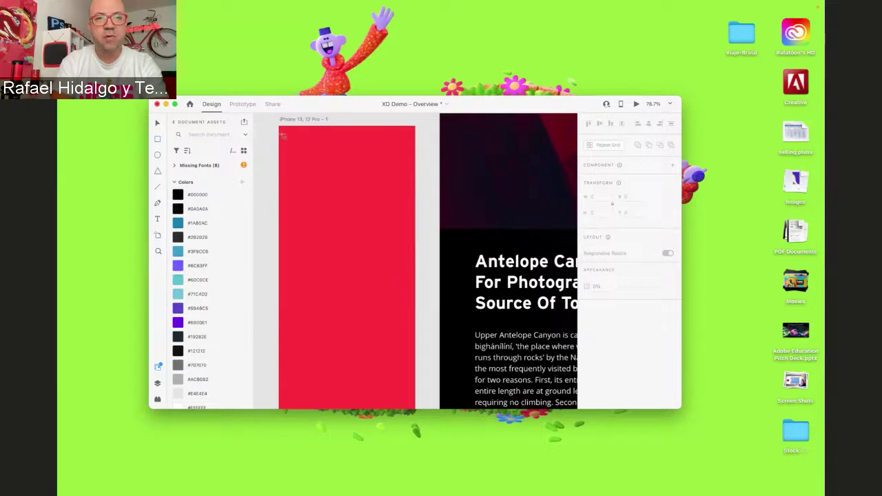
pyautogui.moveTo(279, 128); pyautogui.dragTo(417, 204)
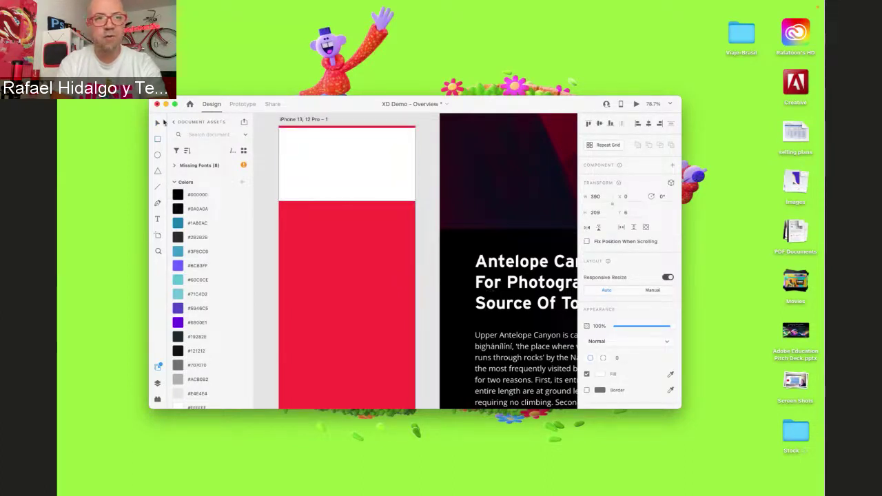
pyautogui.moveTo(287, 159); pyautogui.dragTo(287, 156)
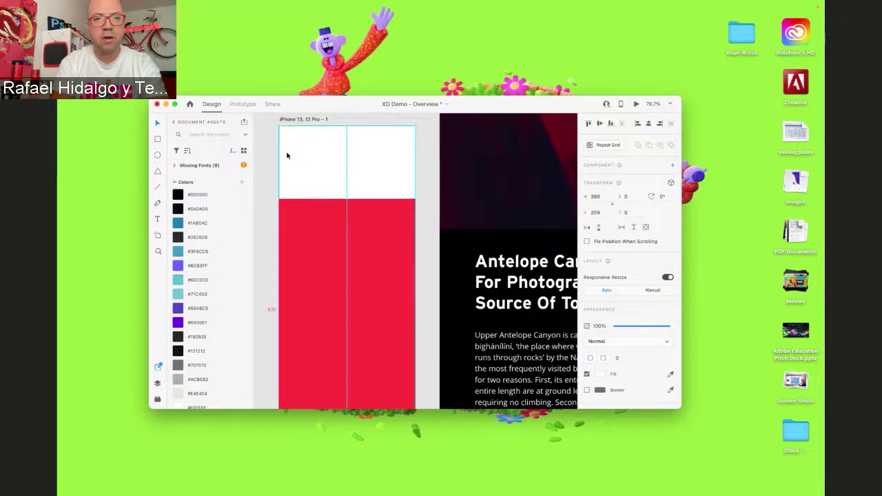
pyautogui.click(272, 186)
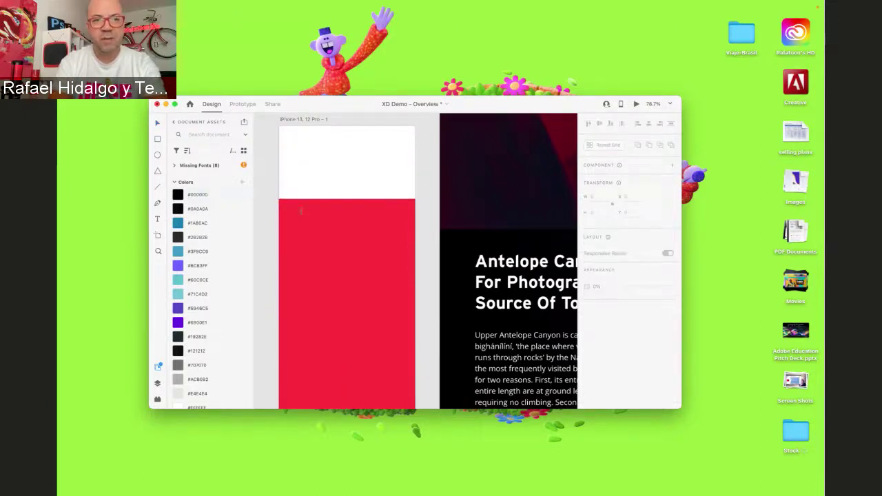
# Add an area text box about 244 wide below the white rectangle, containing "Jghihio"
pyautogui.press('t')
pyautogui.moveTo(288, 212); pyautogui.dragTo(373, 242)
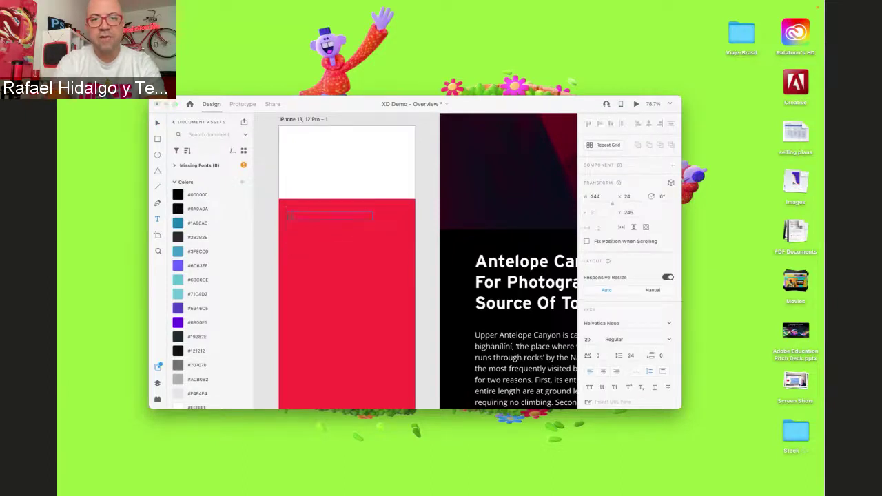
pyautogui.write('jghihio')
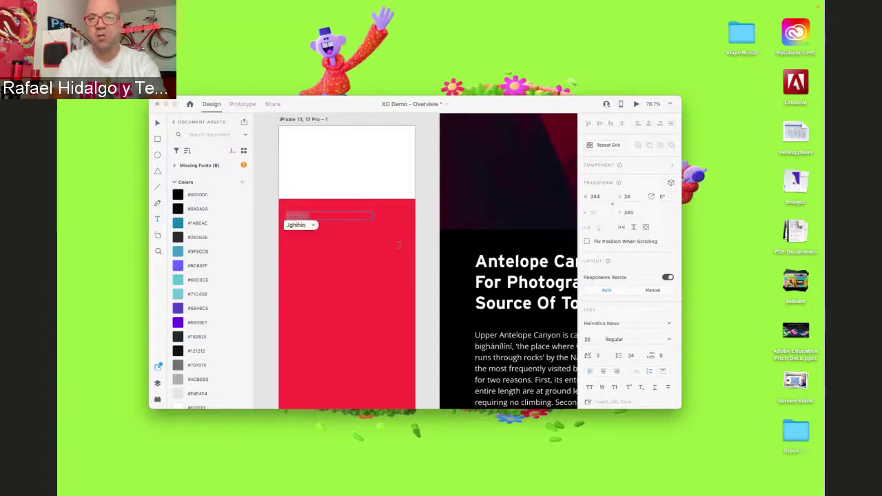
pyautogui.press('Escape')
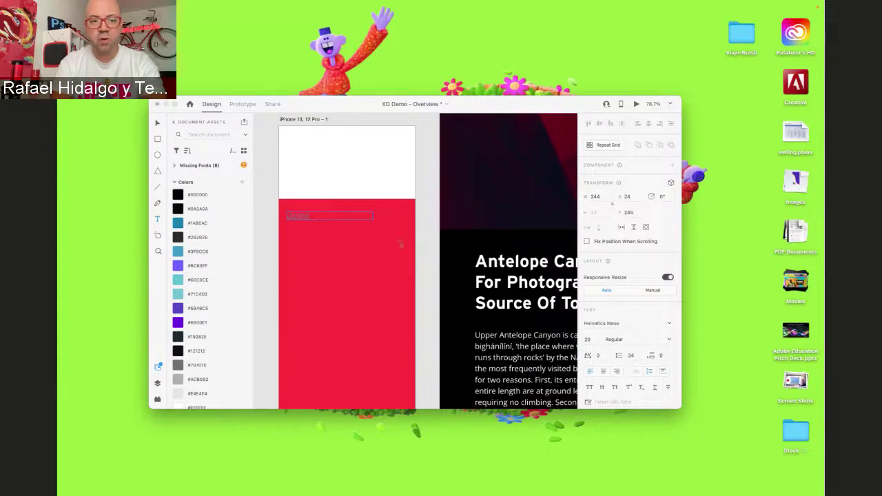
# Change the fill colour of the "Jghihio" text to white
pyautogui.press('super+a')
pyautogui.scroll(-5, 643, 291)
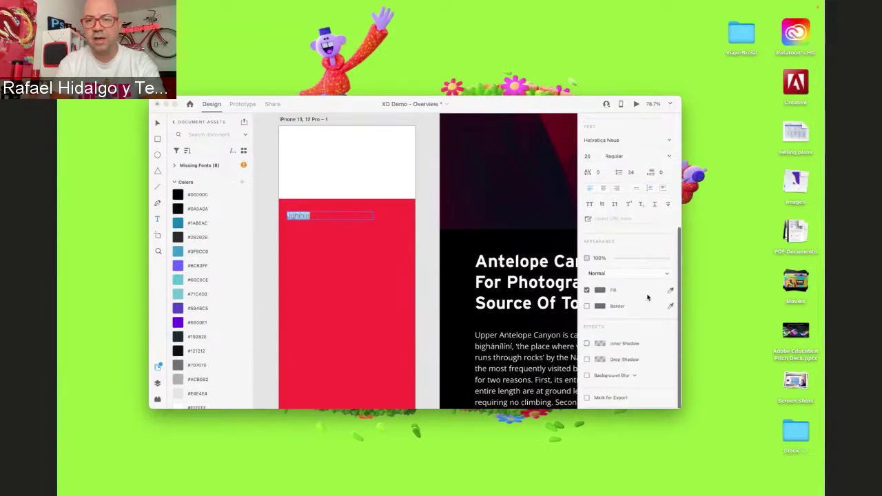
pyautogui.click(601, 291)
pyautogui.click(506, 261)
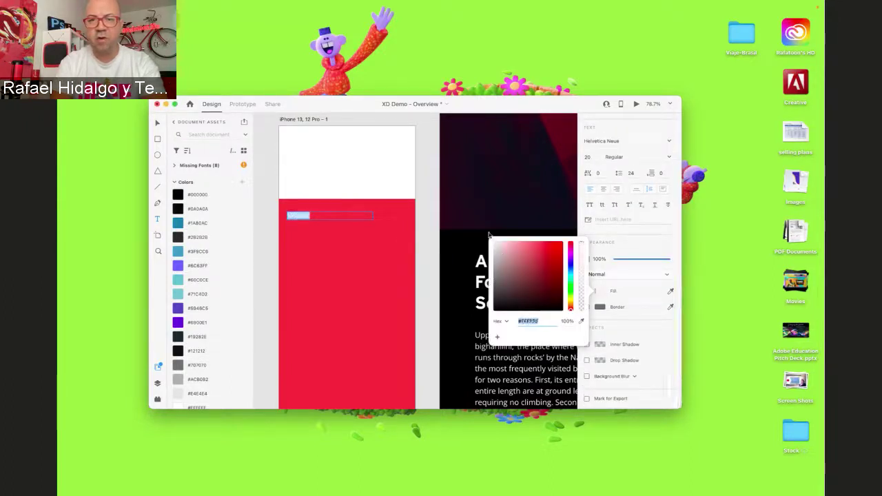
pyautogui.click(159, 124)
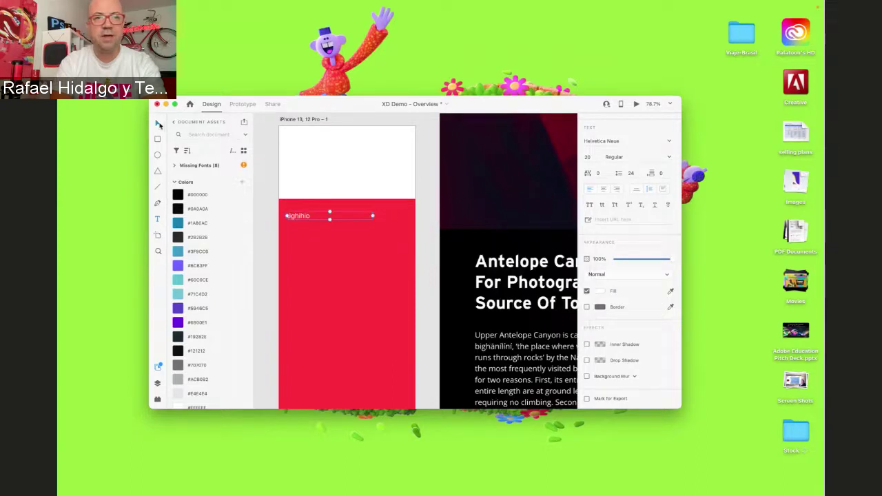
pyautogui.click(429, 195)
# Expand the document window to fill the whole screen, keeping the red artboard and the Antelope page in view
pyautogui.scroll(3, 344, 233)
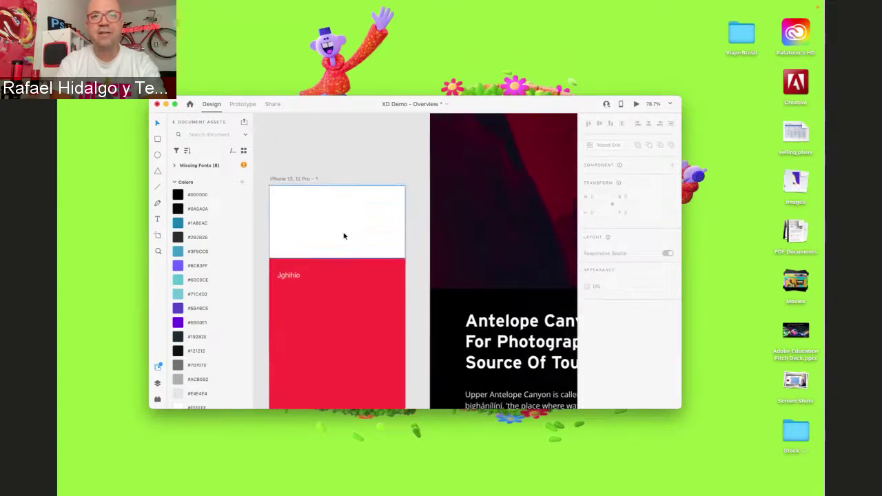
pyautogui.hscroll(3, 344, 234)
pyautogui.scroll(-2, 344, 233)
pyautogui.scroll(-2, 343, 236)
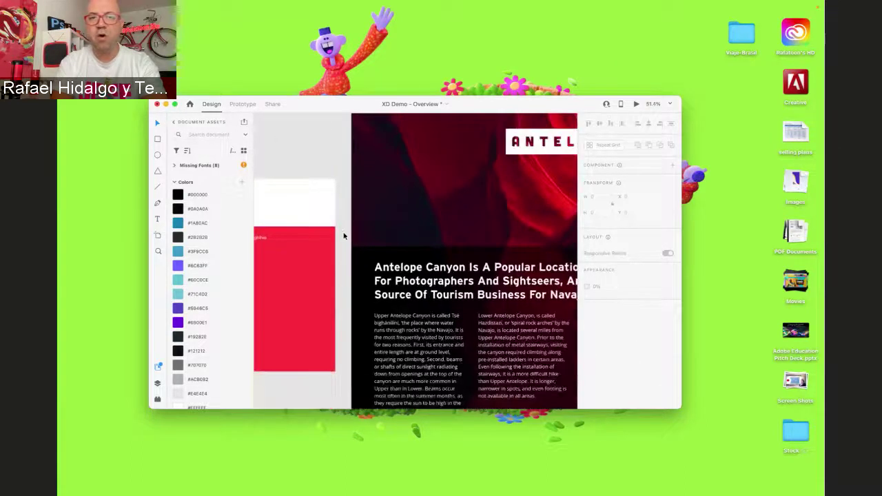
pyautogui.click(176, 105)
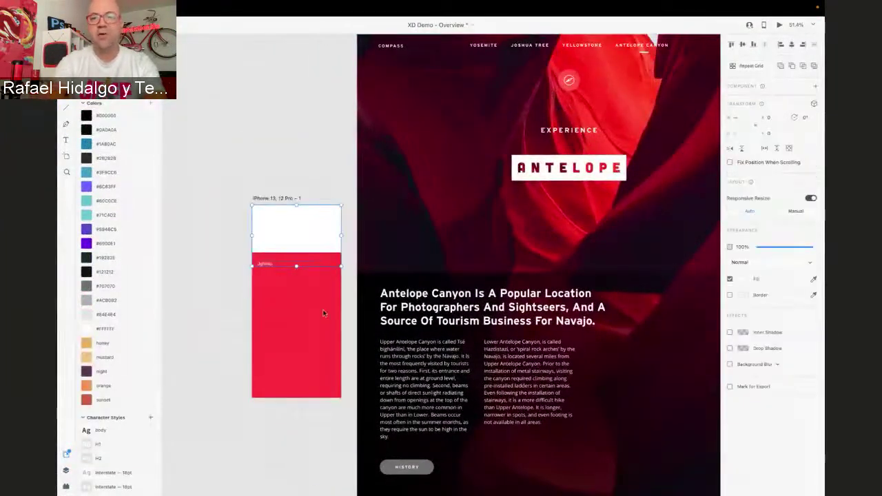
# Delete the white rectangle and the text, and remove the red phone artboard from the canvas
pyautogui.press('Delete')
pyautogui.scroll(1, 320, 307)
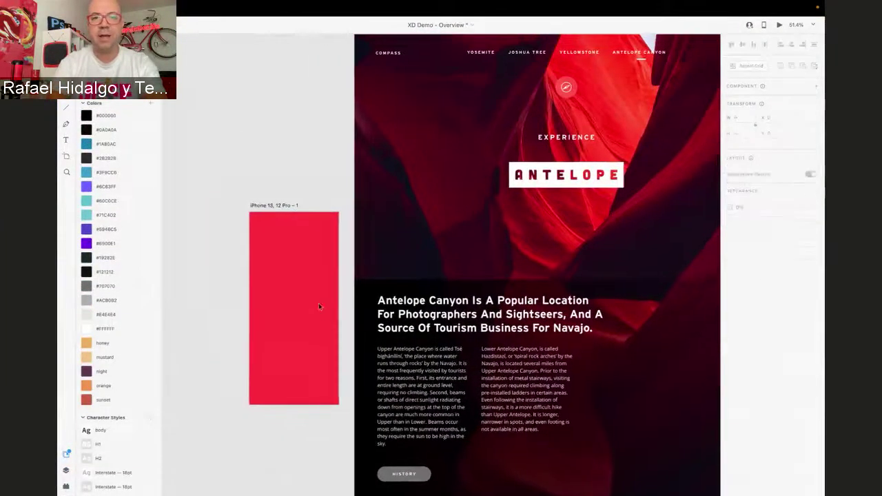
pyautogui.click(282, 207)
pyautogui.press('Delete')
# Find the Repeat Grid-Mobile section and examine its Blog – 1 artboard up close
pyautogui.scroll(5, 280, 207)
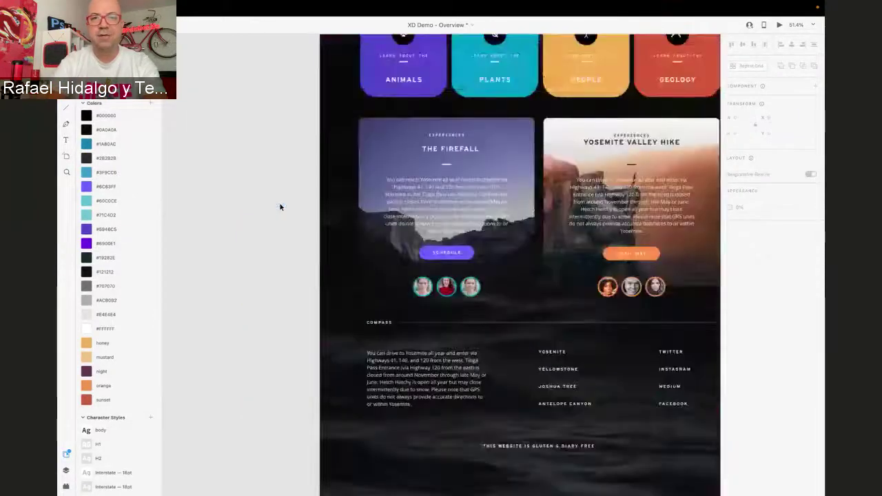
pyautogui.scroll(-5, 280, 206)
pyautogui.scroll(8, 280, 206)
pyautogui.scroll(-15, 280, 207)
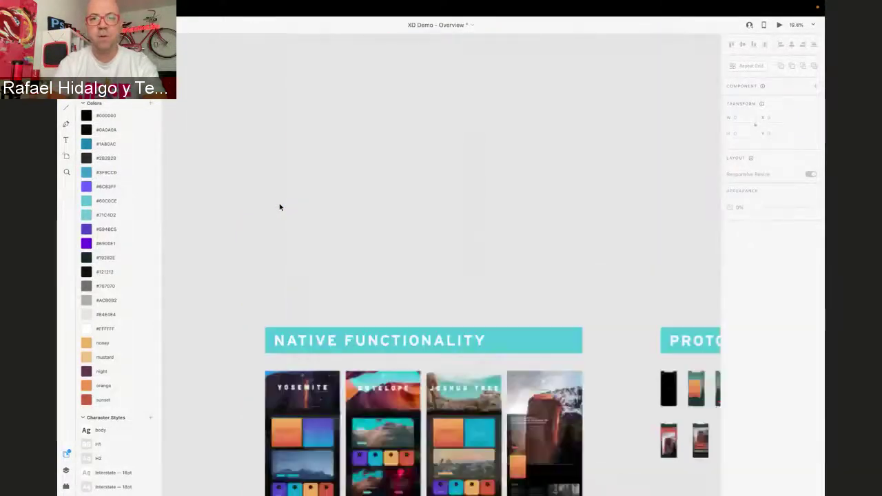
pyautogui.scroll(-2, 256, 298)
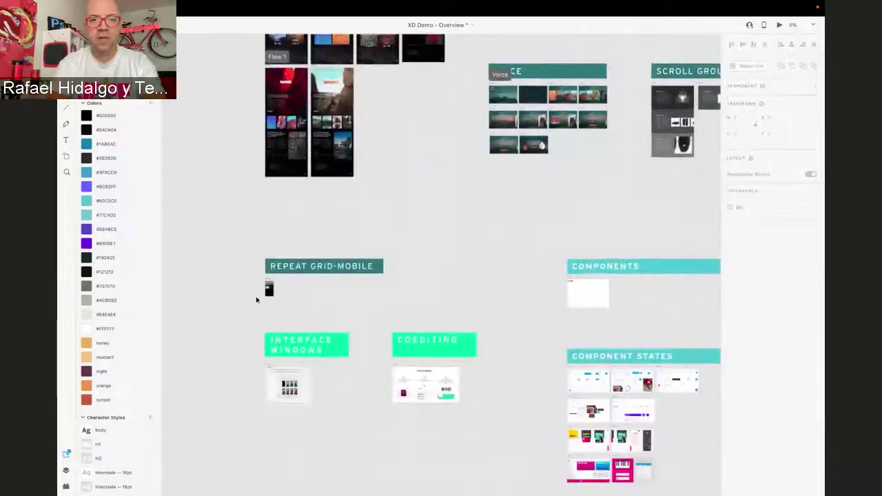
pyautogui.scroll(5, 256, 298)
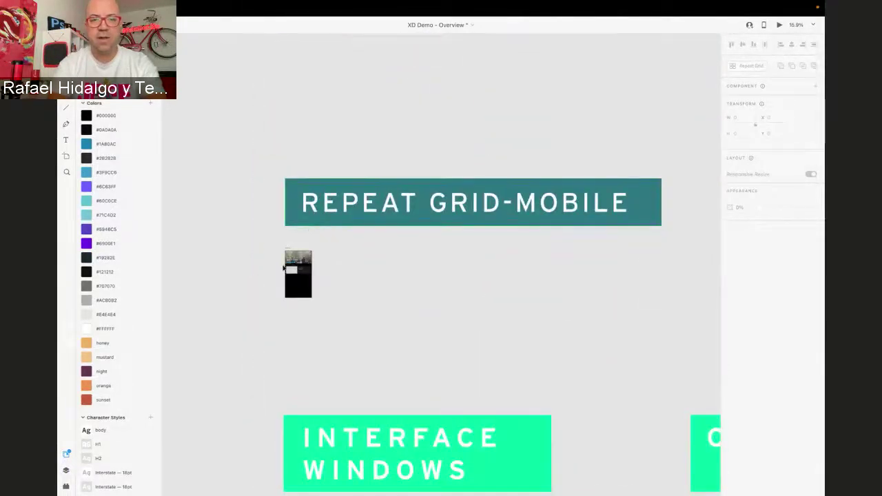
pyautogui.scroll(6, 316, 325)
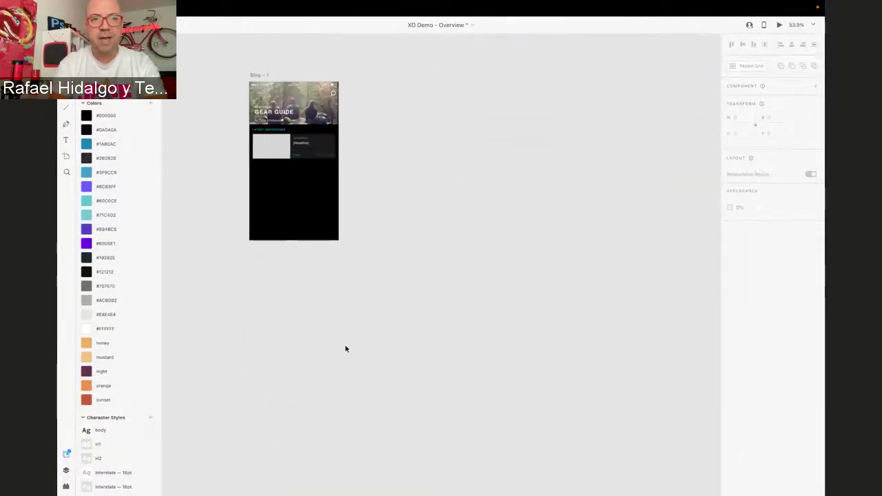
pyautogui.scroll(4, 333, 244)
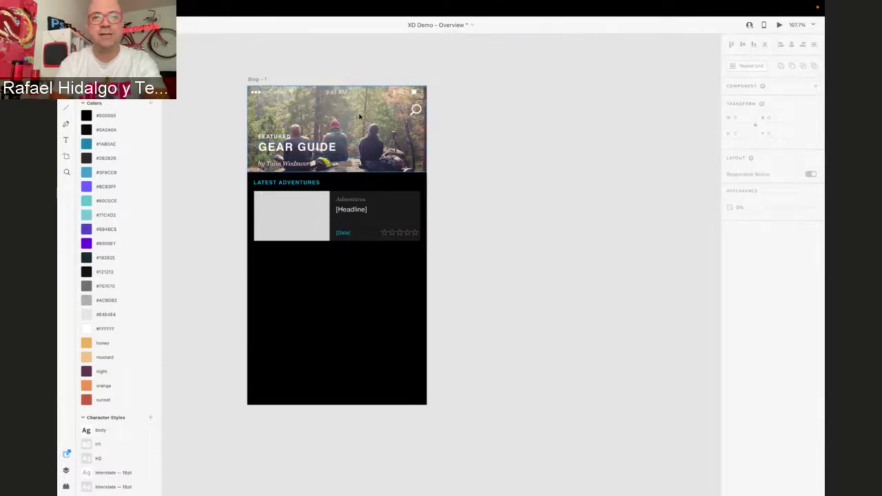
# Select the header photo and the status bar of the Blog – 1 artboard and inspect them up close
pyautogui.moveTo(359, 117)
pyautogui.mouseDown()
pyautogui.moveTo(359, 158)
pyautogui.moveTo(354, 127)
pyautogui.mouseUp()
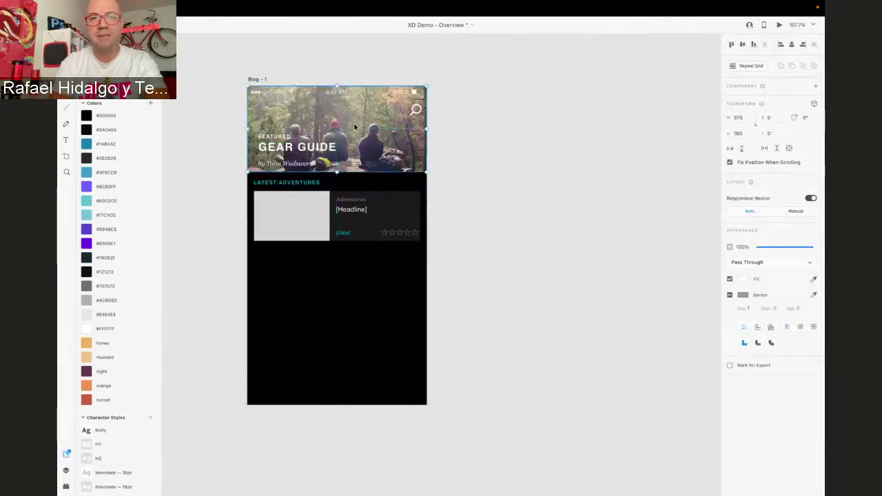
pyautogui.click(413, 95)
pyautogui.scroll(5, 284, 93)
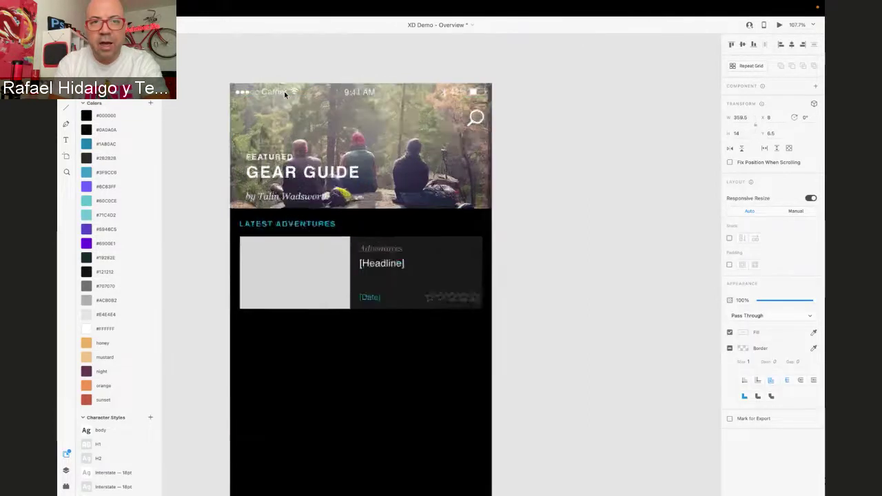
pyautogui.moveTo(511, 96)
pyautogui.mouseDown()
pyautogui.moveTo(510, 109)
pyautogui.moveTo(510, 94)
pyautogui.mouseUp()
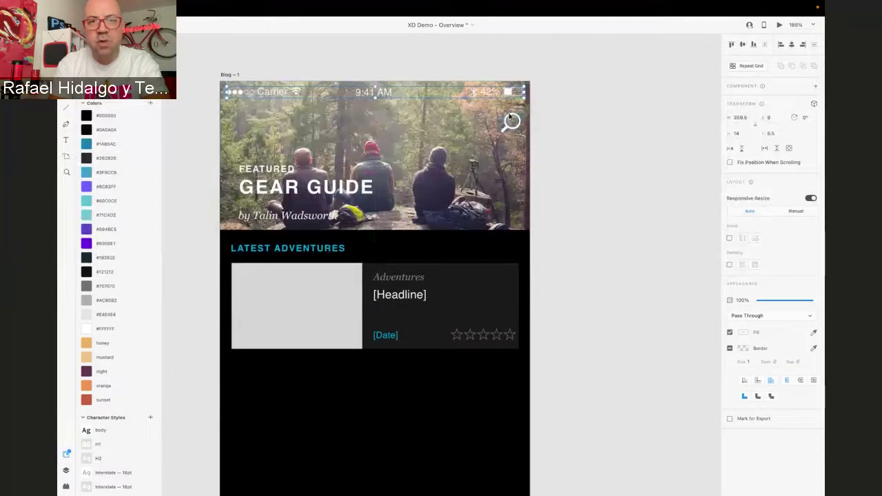
# Open Adobe's UI kits web page from XD and continue to the Latin America version of the site
pyautogui.click(101, 8)
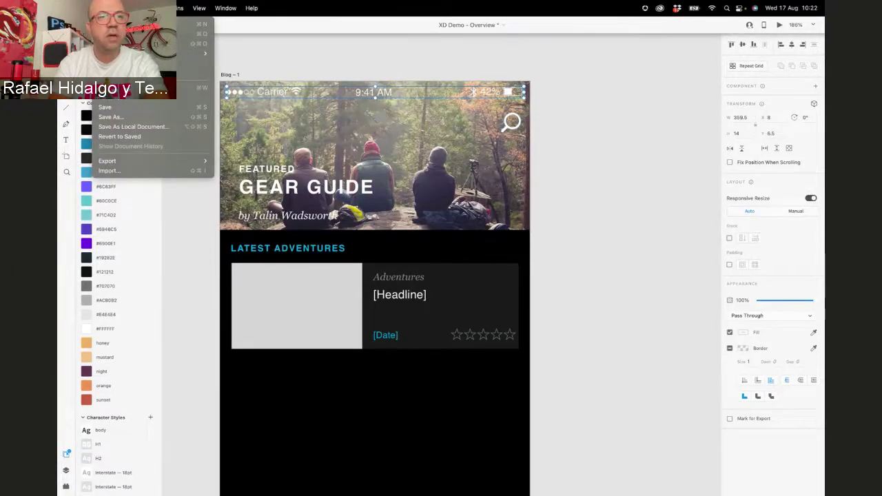
pyautogui.press('Escape')
pyautogui.moveTo(118, 7)
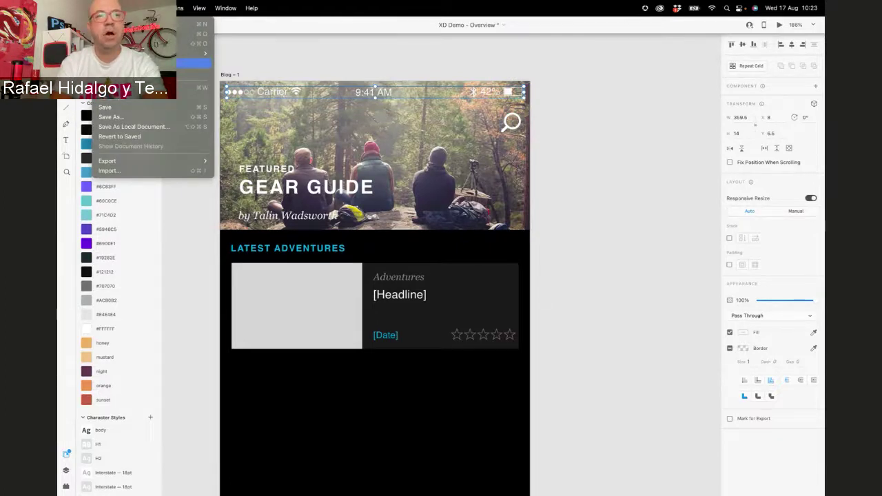
pyautogui.press('Escape')
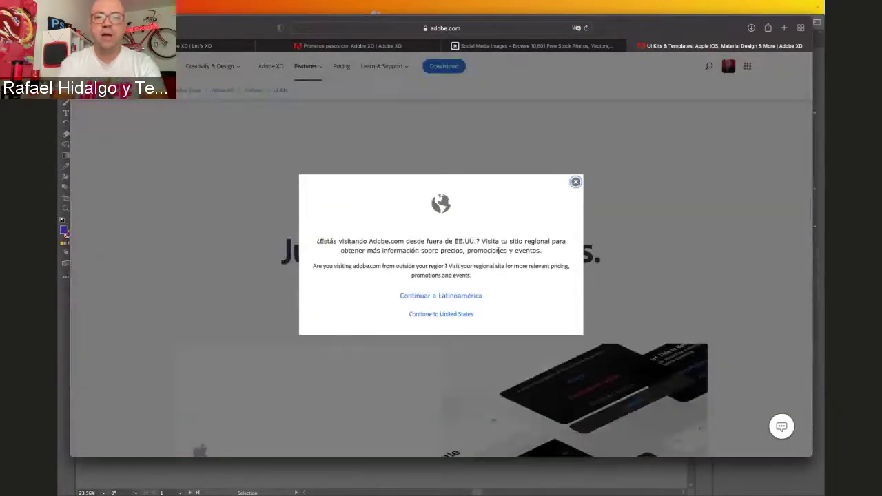
pyautogui.click(469, 297)
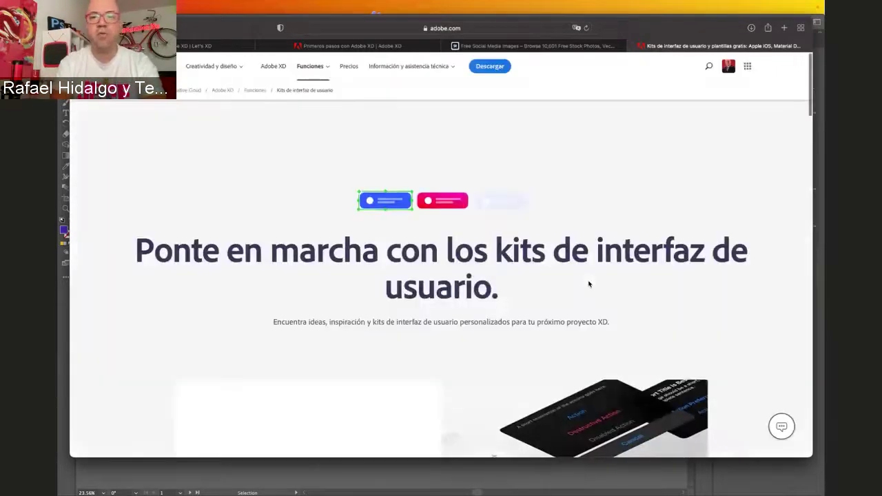
# Look through the platform UI kits on offer, from Apple Design and Google Material Design to Bootstrap and SAP Fiori, and the design community section
pyautogui.scroll(-5, 589, 284)
pyautogui.scroll(1, 590, 284)
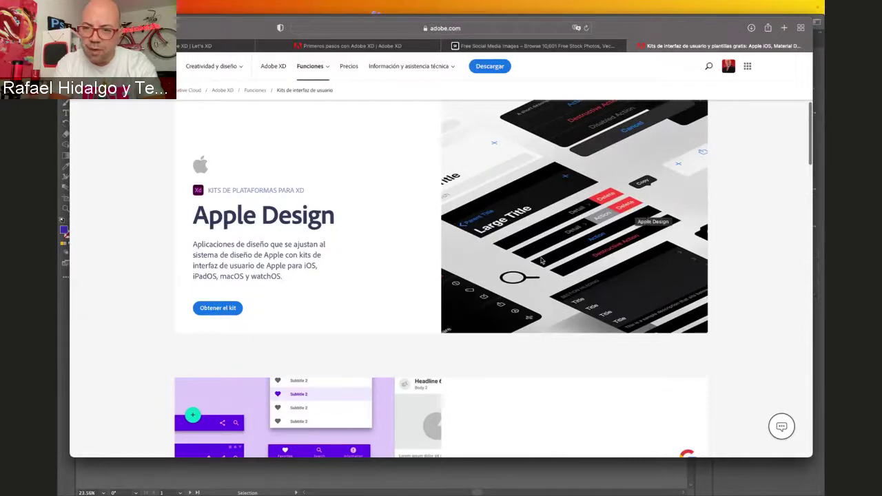
pyautogui.scroll(-3, 510, 295)
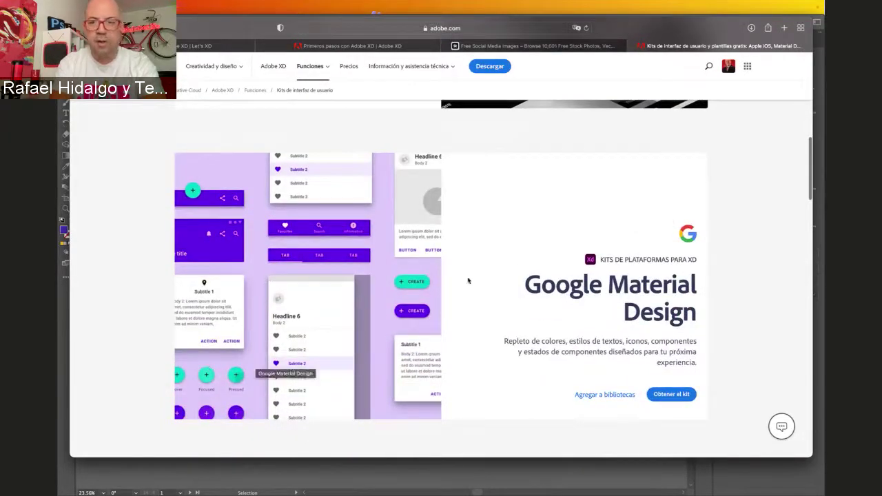
pyautogui.scroll(-5, 468, 288)
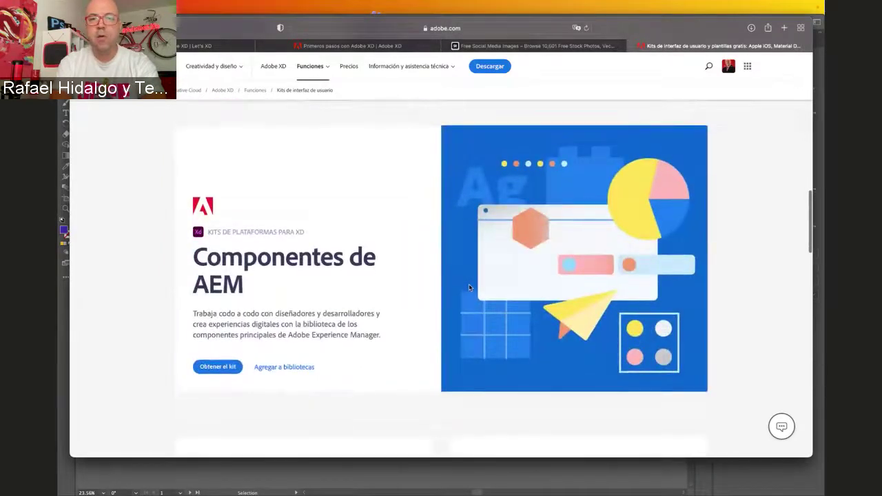
pyautogui.scroll(-4, 474, 298)
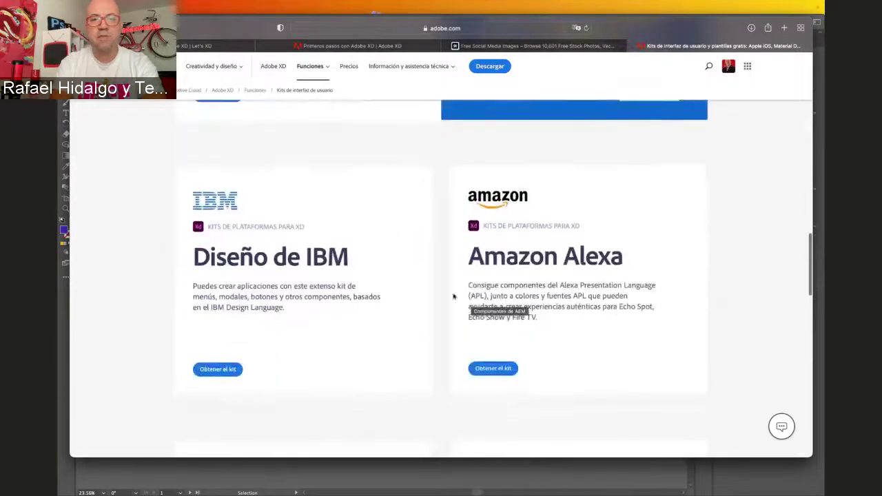
pyautogui.scroll(-4, 532, 299)
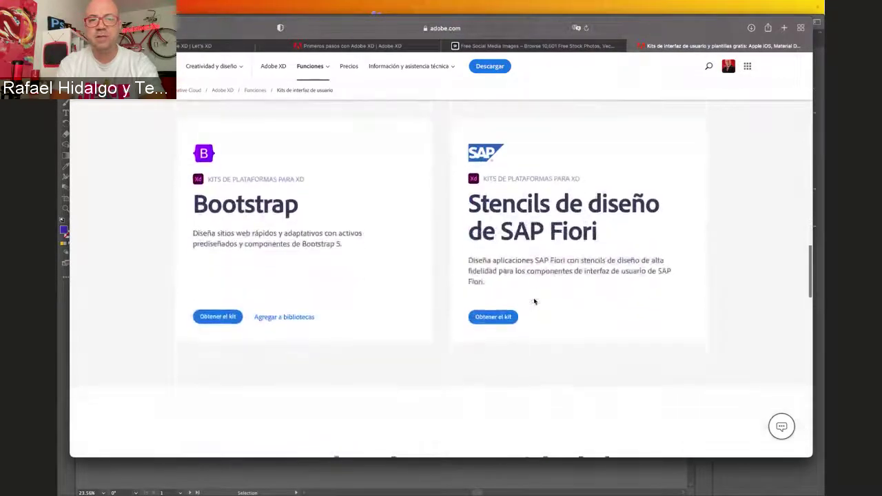
pyautogui.scroll(5, 535, 301)
pyautogui.scroll(-8, 534, 301)
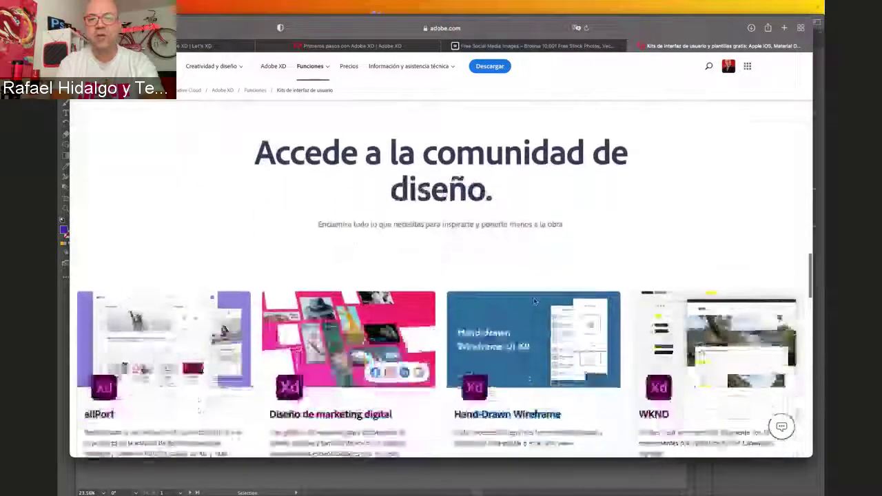
pyautogui.scroll(5, 535, 302)
# Switch back to Adobe XD, inspect the search icon in the Blog – 1 header, and clear the selection
pyautogui.moveTo(565, 483)
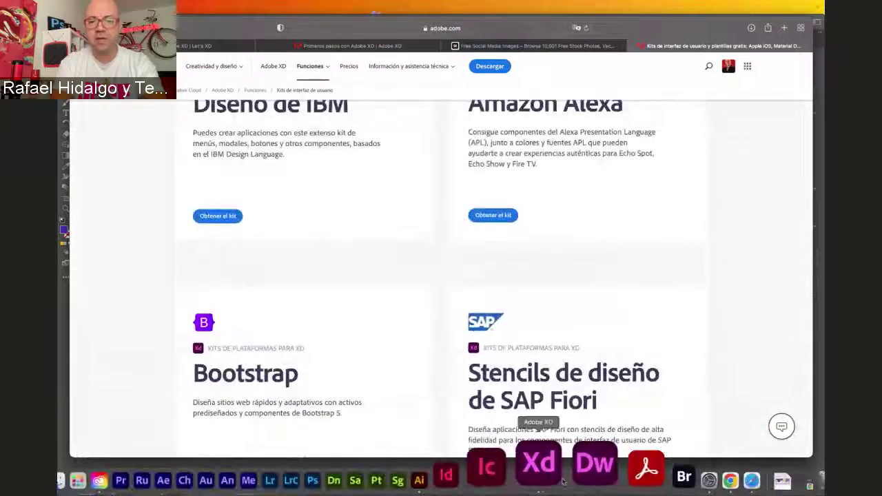
pyautogui.click(543, 467)
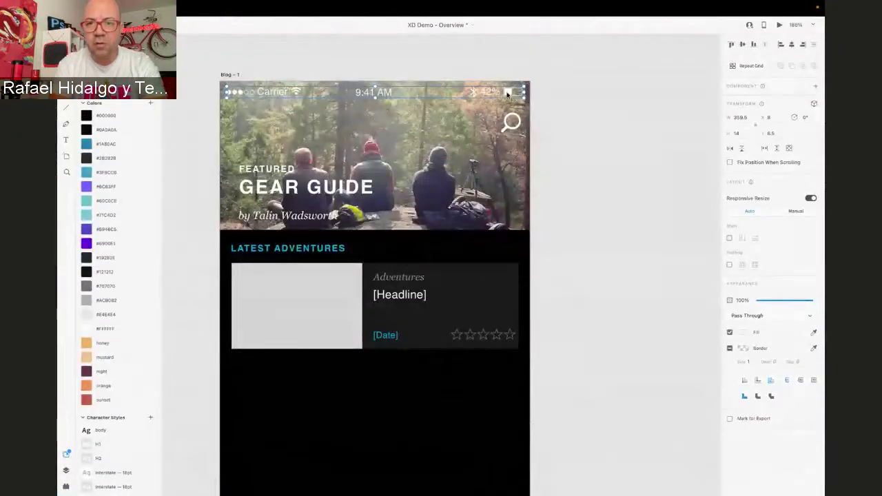
pyautogui.click(512, 124)
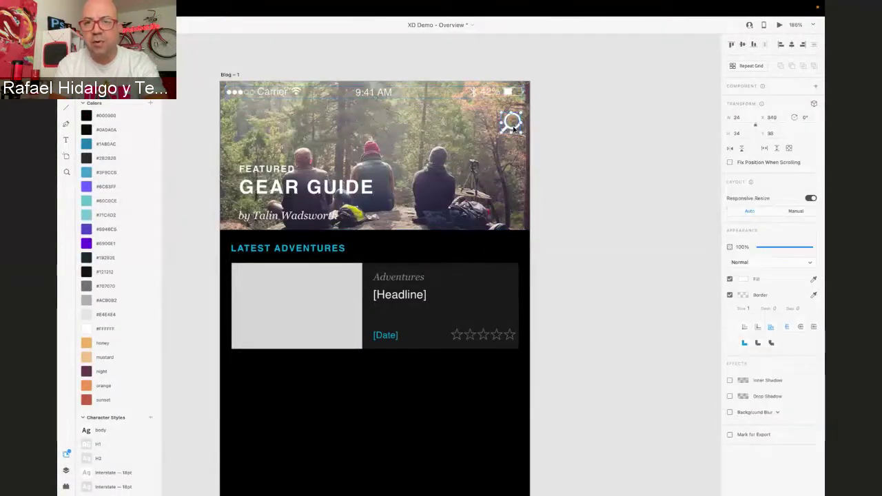
pyautogui.click(571, 178)
# Switch to Safari and search Google Images for "sena sedes colombia" in a new tab
pyautogui.moveTo(204, 492)
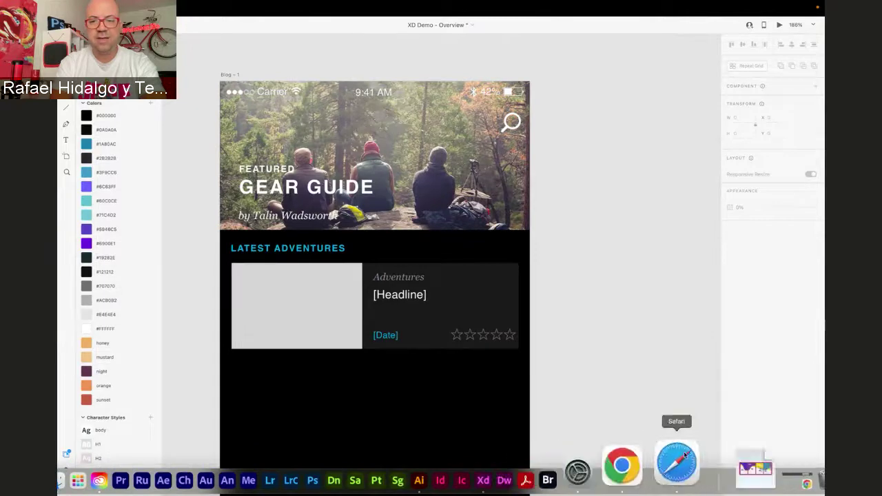
pyautogui.click(683, 457)
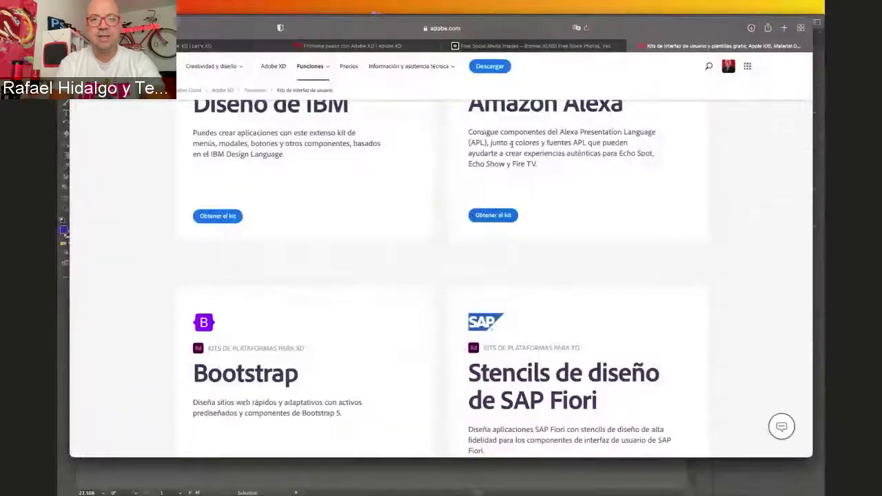
pyautogui.press('super+t')
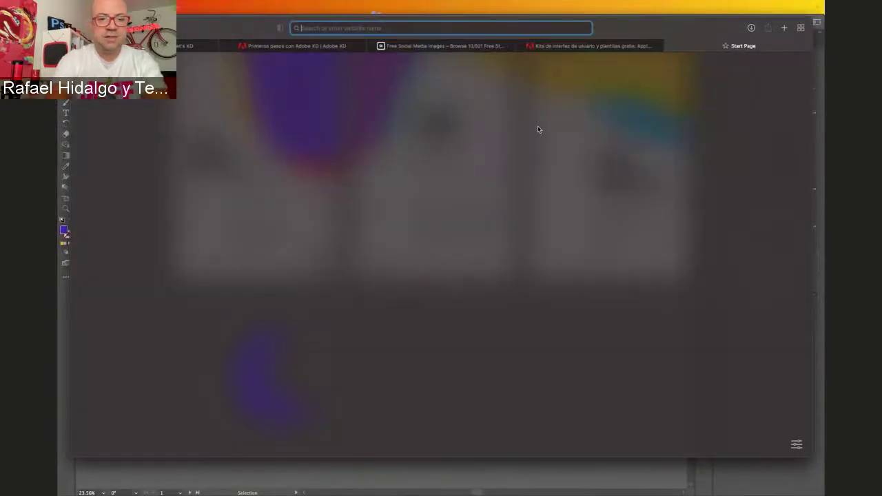
pyautogui.write('se')
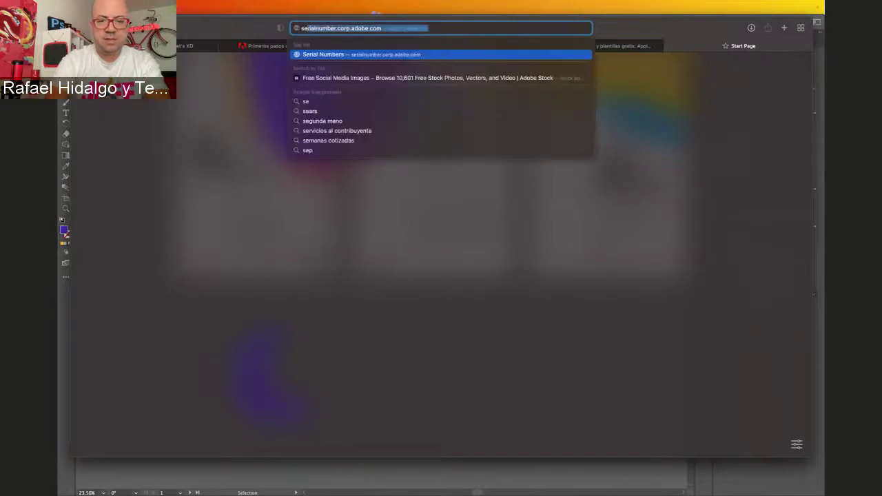
pyautogui.write('na s')
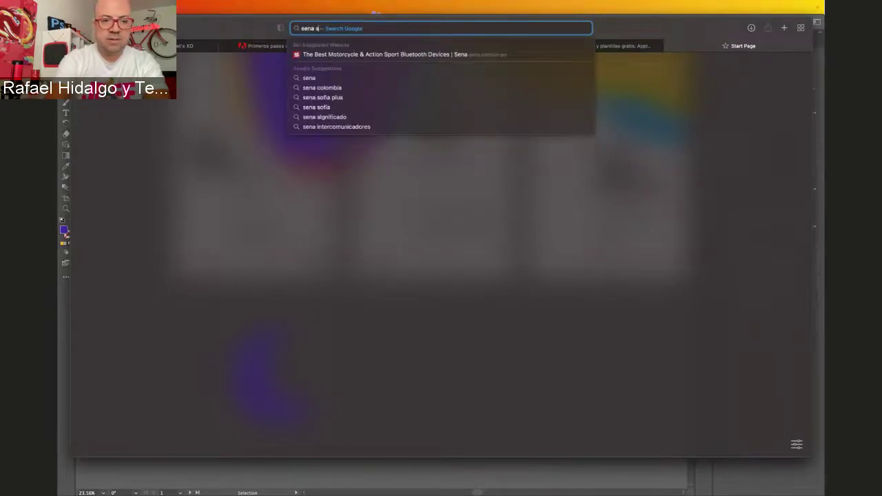
pyautogui.write('edes c')
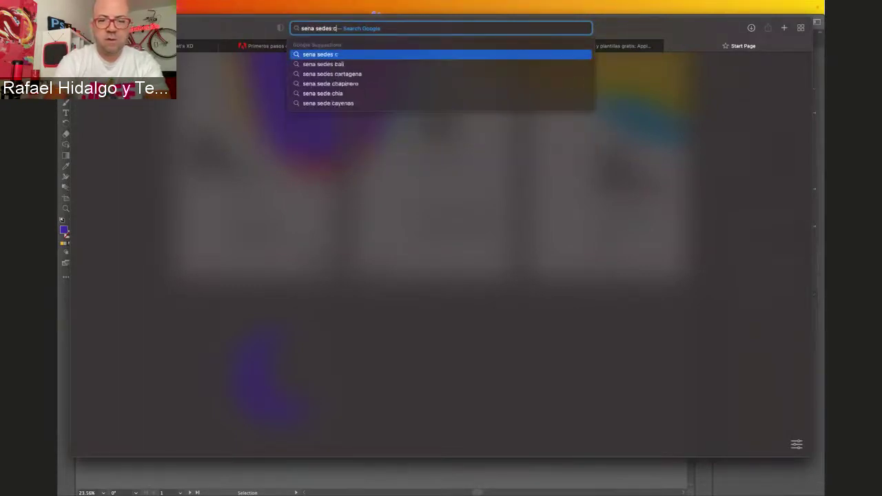
pyautogui.write('olombia')
pyautogui.press('Return')
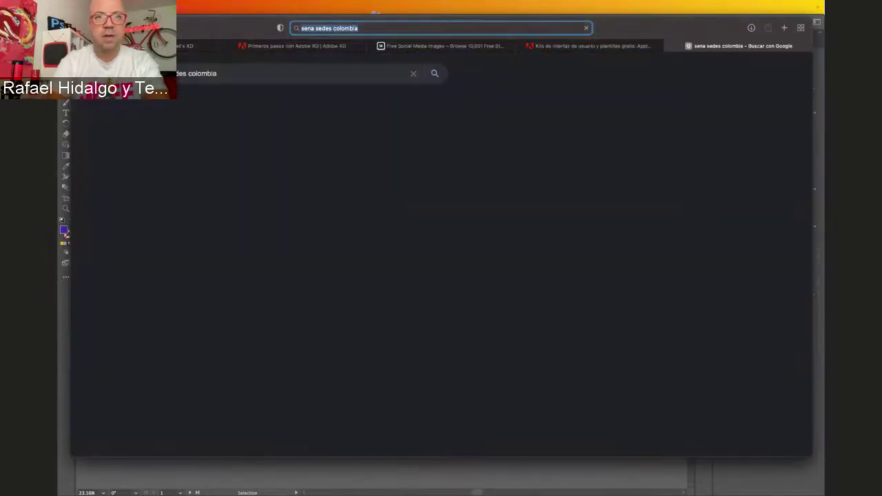
pyautogui.click(211, 102)
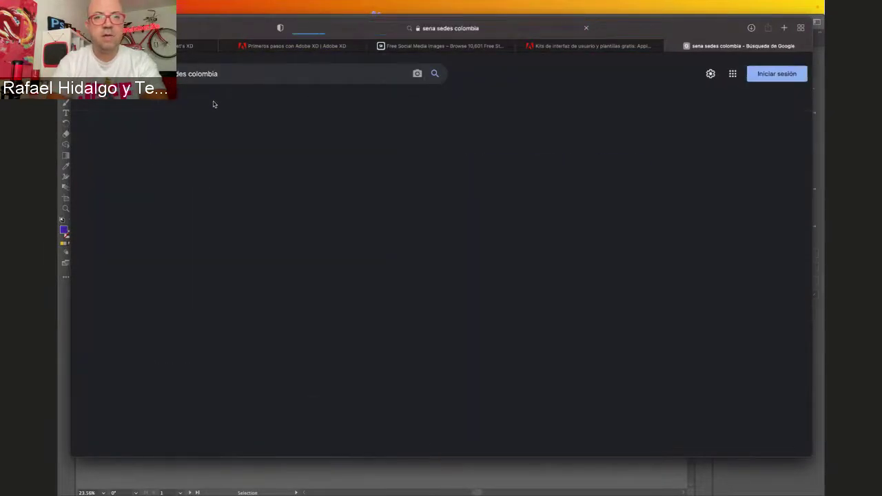
pyautogui.scroll(-1, 343, 193)
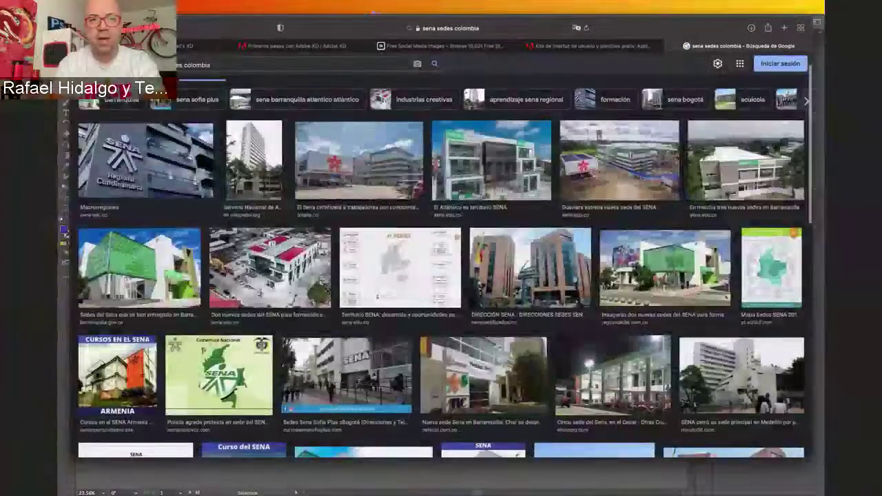
# Preview the Forbes Colombia photo of the SENA building and start saving it with the Desktop as destination
pyautogui.click(348, 164)
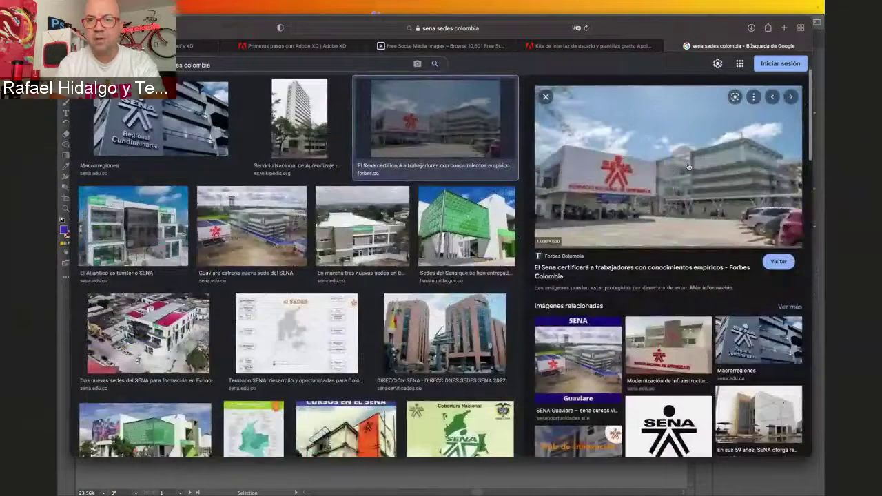
pyautogui.rightClick(644, 180)
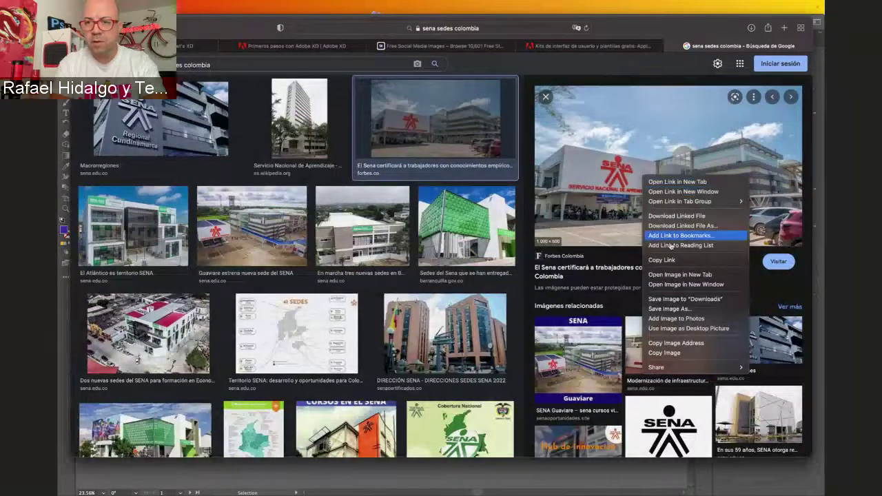
pyautogui.click(682, 309)
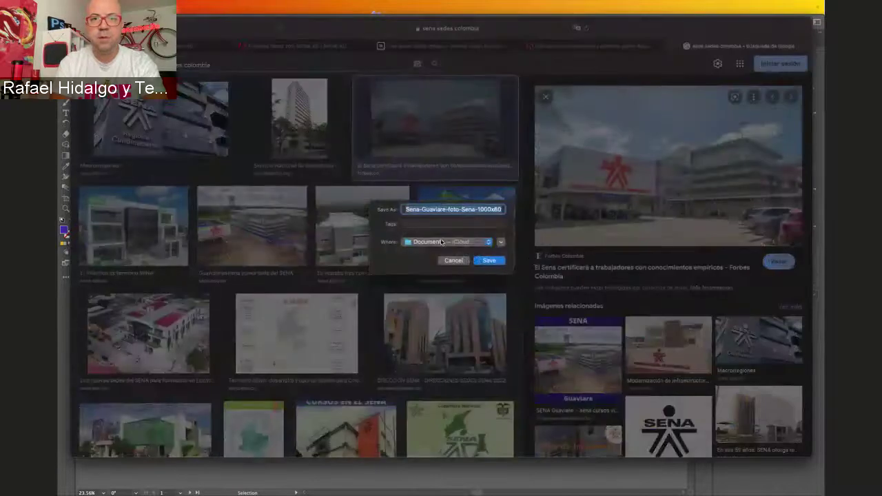
pyautogui.click(442, 242)
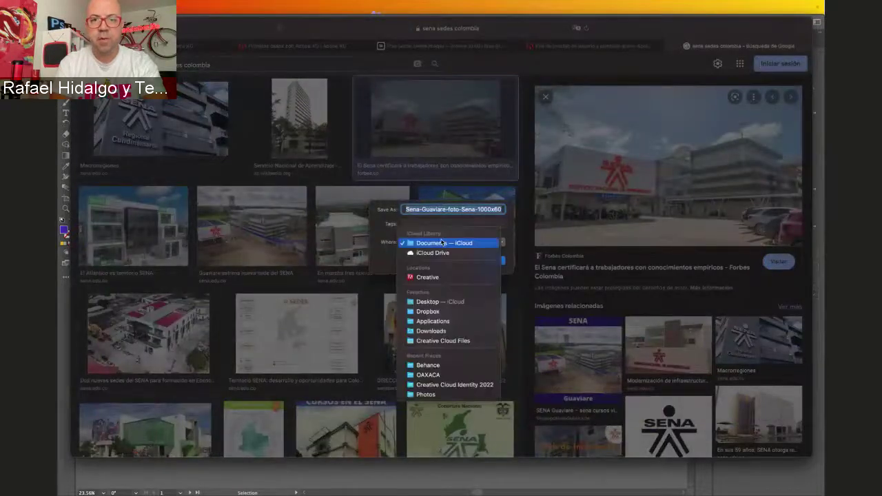
pyautogui.click(442, 303)
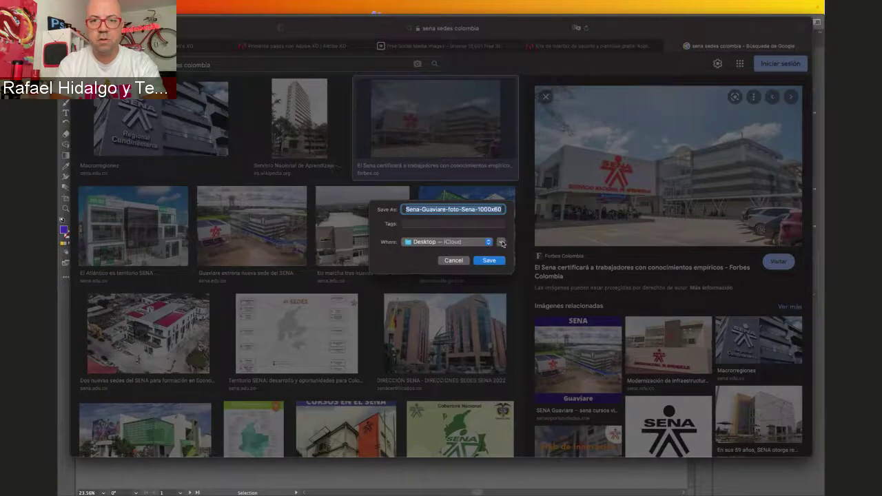
# Create a folder named "Fotos SEna" on the Desktop and save the photo in it
pyautogui.click(502, 242)
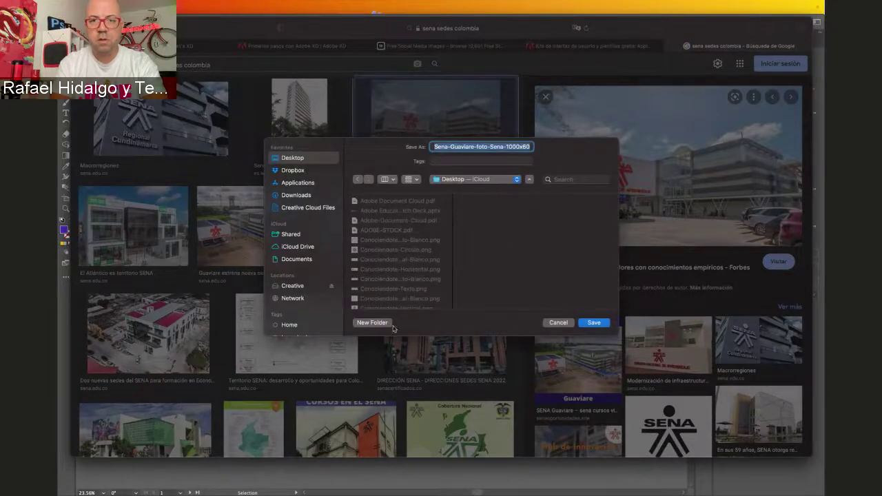
pyautogui.click(372, 323)
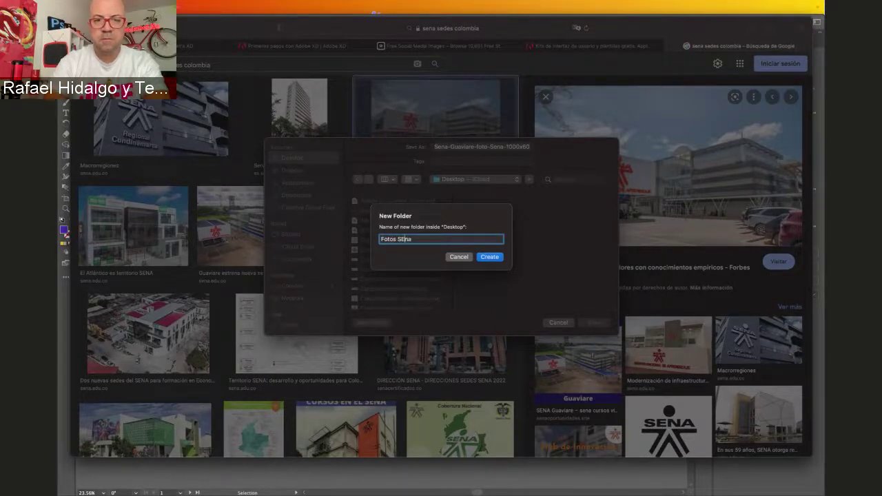
pyautogui.click(494, 259)
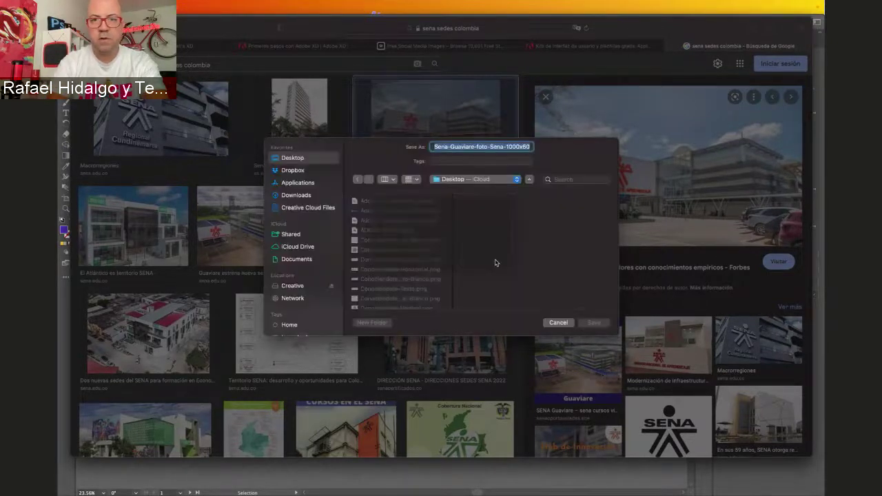
pyautogui.click(594, 323)
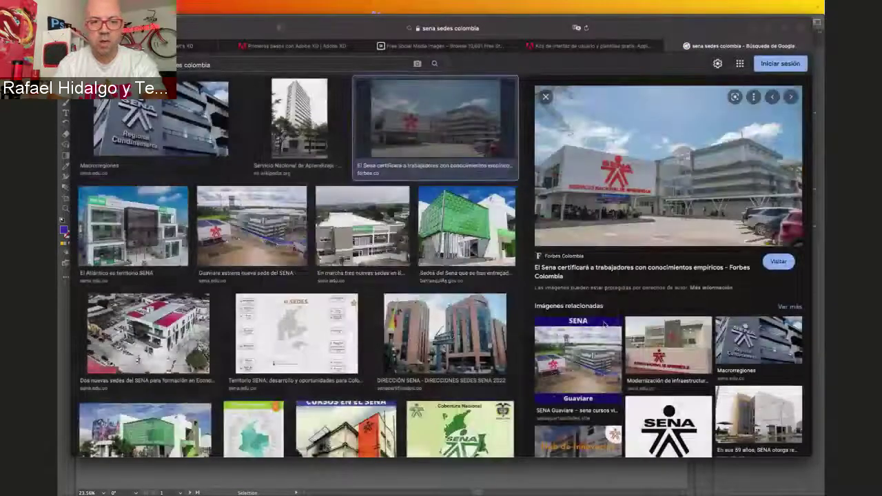
# Preview the Región Caribe photo of the green SENA building in Barranquilla and save it in the Fotos Sena folder
pyautogui.scroll(-3, 669, 276)
pyautogui.scroll(-2, 336, 345)
pyautogui.scroll(-2, 336, 345)
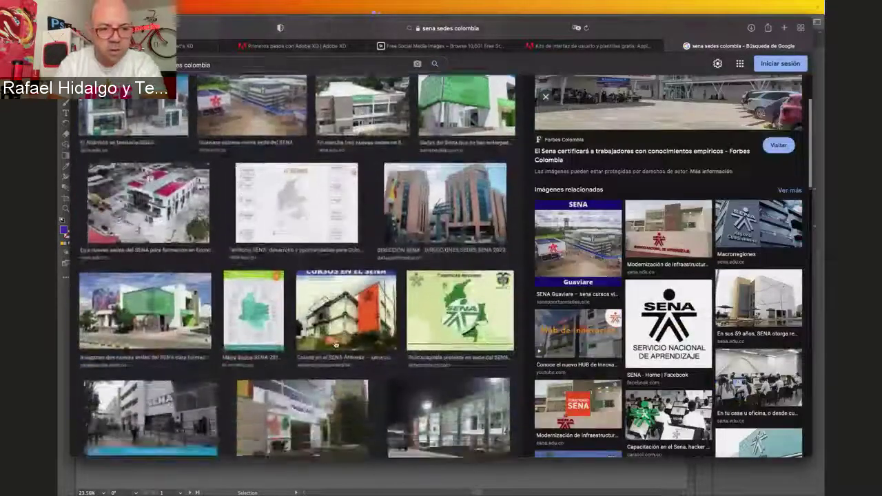
pyautogui.click(205, 338)
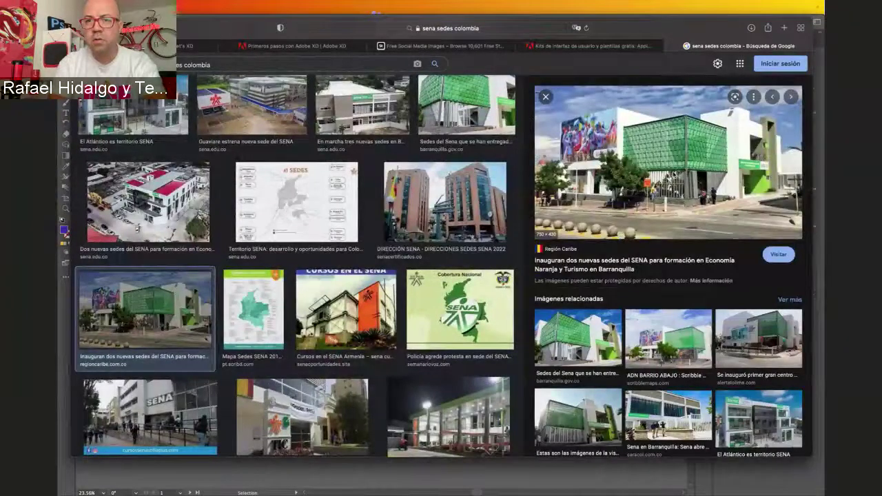
pyautogui.rightClick(676, 172)
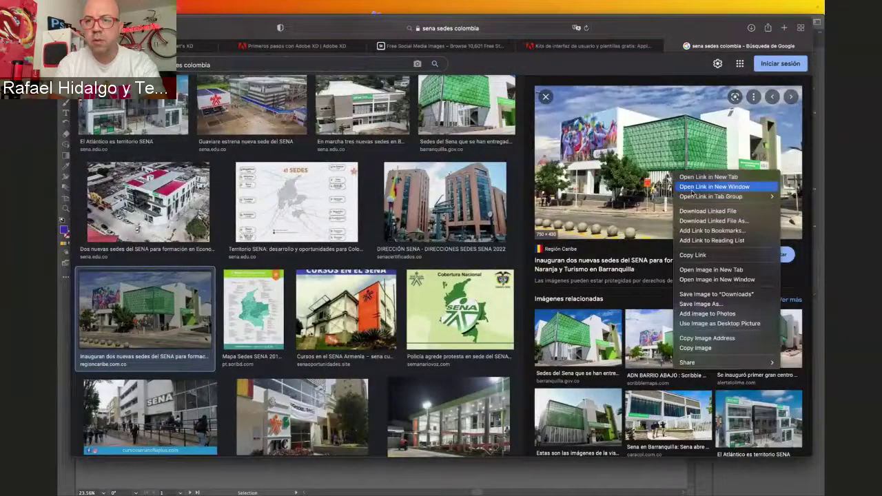
pyautogui.click(702, 304)
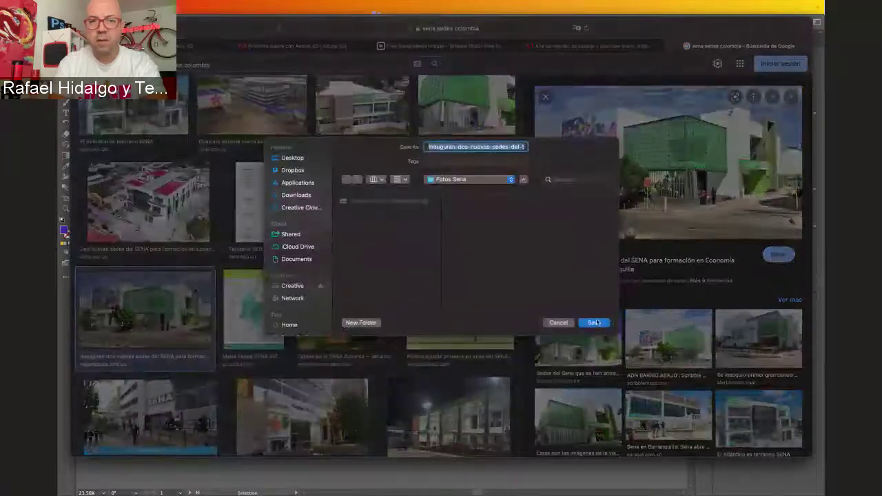
pyautogui.click(595, 322)
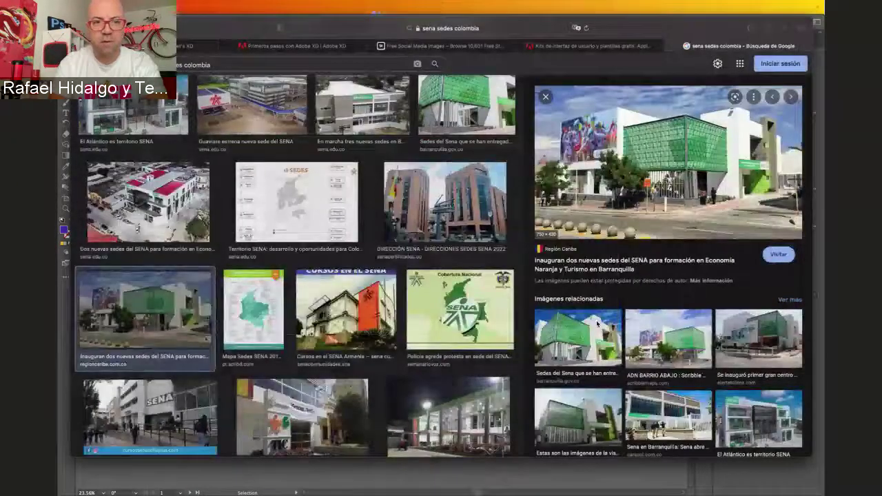
# Preview the Caracol Radio photo of the new SENA building in Barranquilla and save it in the Fotos Sena folder
pyautogui.scroll(-3, 303, 276)
pyautogui.click(302, 221)
pyautogui.rightClick(714, 190)
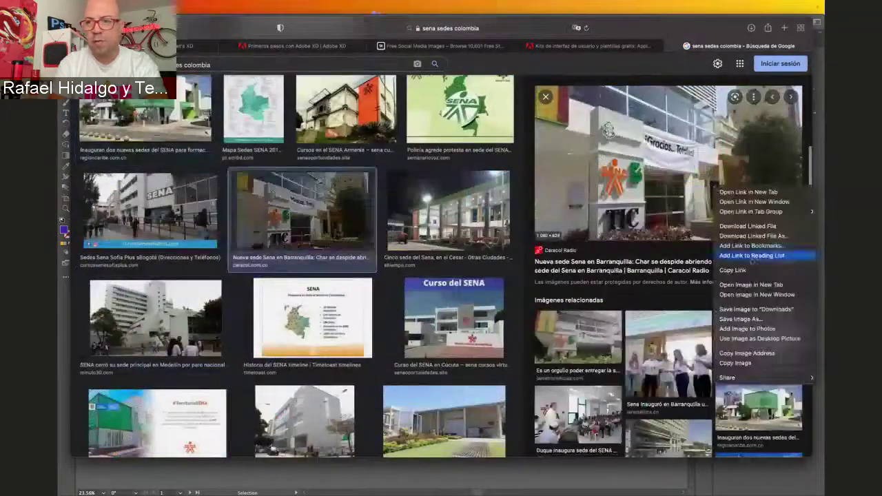
pyautogui.click(750, 320)
pyautogui.click(601, 323)
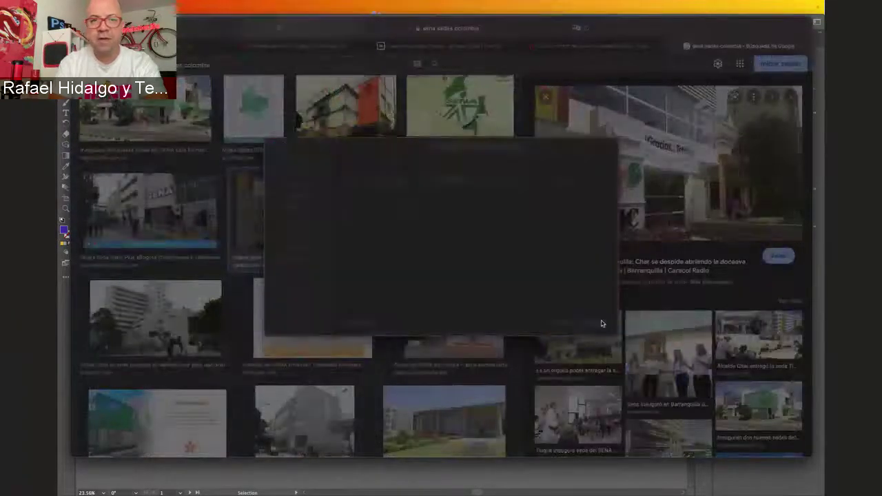
# Find the 45 Segundos photo of the red brick SENA towers and save it in the Fotos Sena folder
pyautogui.scroll(-5, 330, 269)
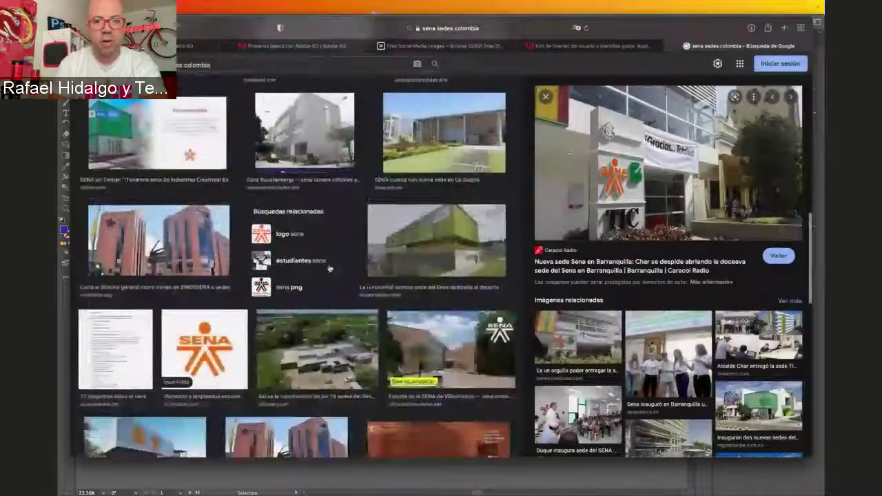
pyautogui.scroll(-2, 372, 266)
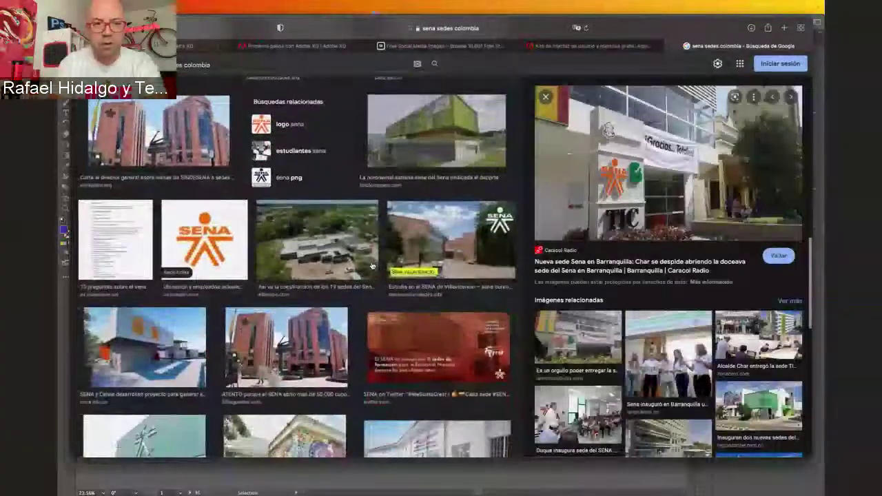
pyautogui.scroll(-1, 373, 266)
pyautogui.click(287, 319)
pyautogui.rightClick(678, 197)
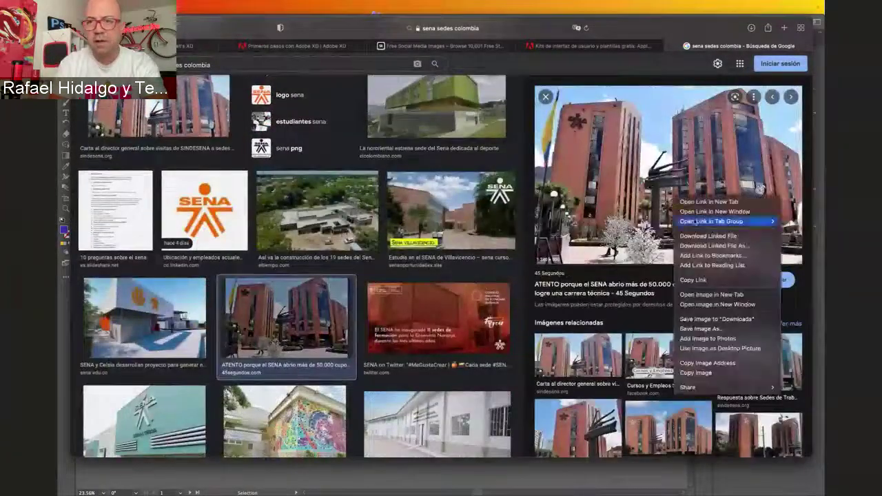
pyautogui.click(700, 329)
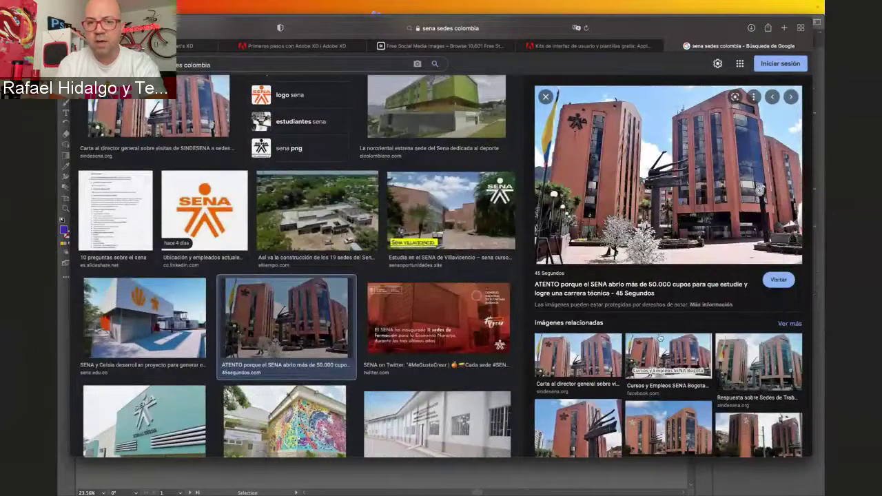
pyautogui.click(594, 323)
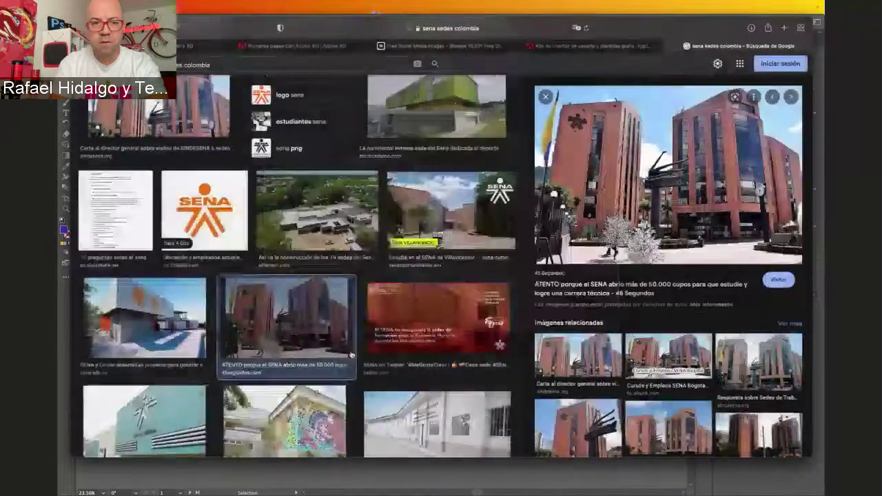
# Preview the Twitter photo of the SENA building with the colourful mural and save it in the Fotos Sena folder
pyautogui.scroll(-3, 317, 296)
pyautogui.rightClick(317, 297)
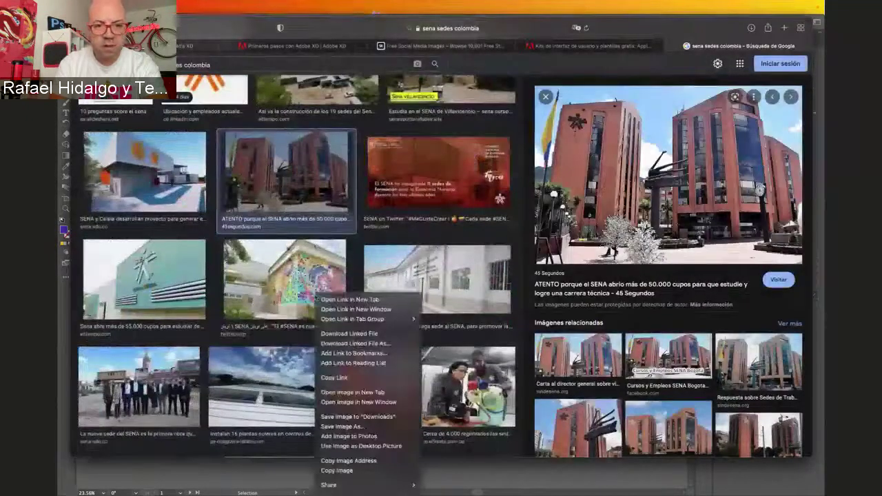
pyautogui.click(316, 298)
pyautogui.click(297, 264)
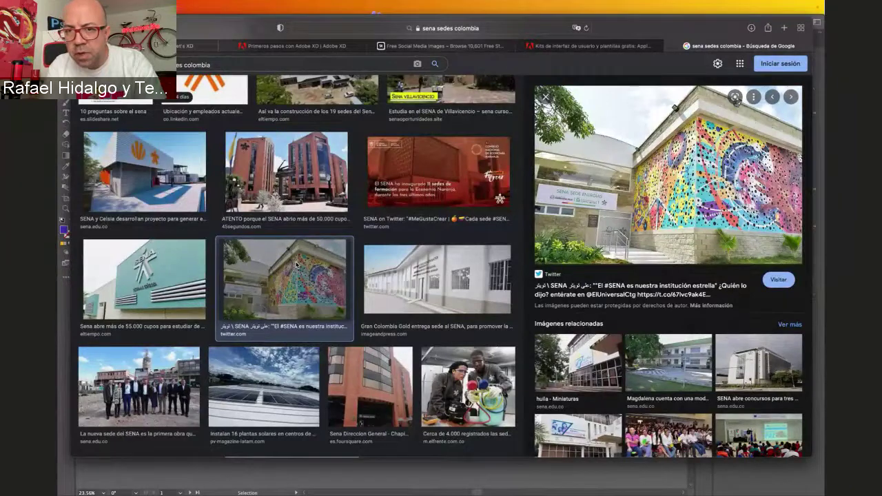
pyautogui.rightClick(690, 199)
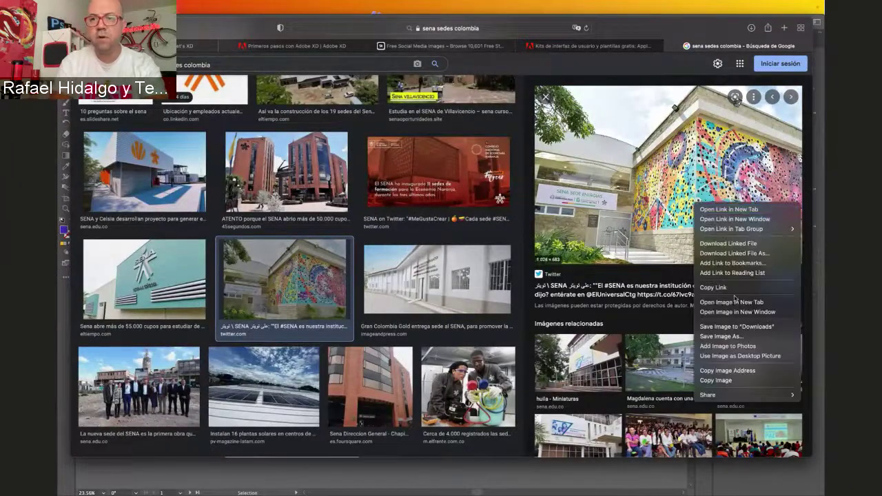
pyautogui.click(731, 335)
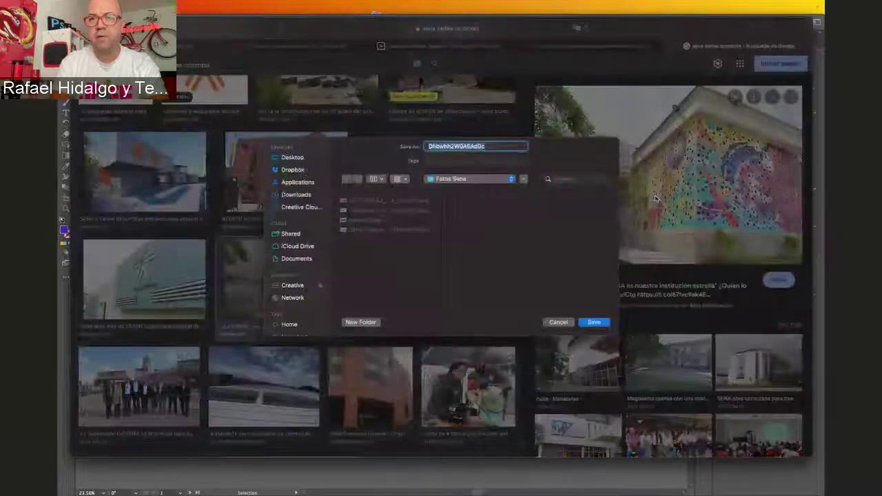
pyautogui.click(592, 324)
# Try to bring the Fotos Sena folder from the desktop into the XD Demo – Overview document in Adobe XD
pyautogui.moveTo(423, 482)
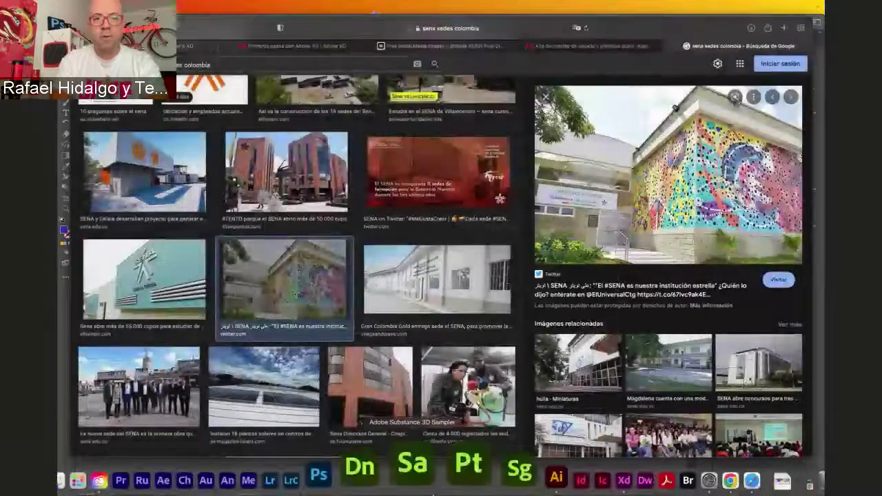
pyautogui.click(552, 472)
pyautogui.click(552, 472)
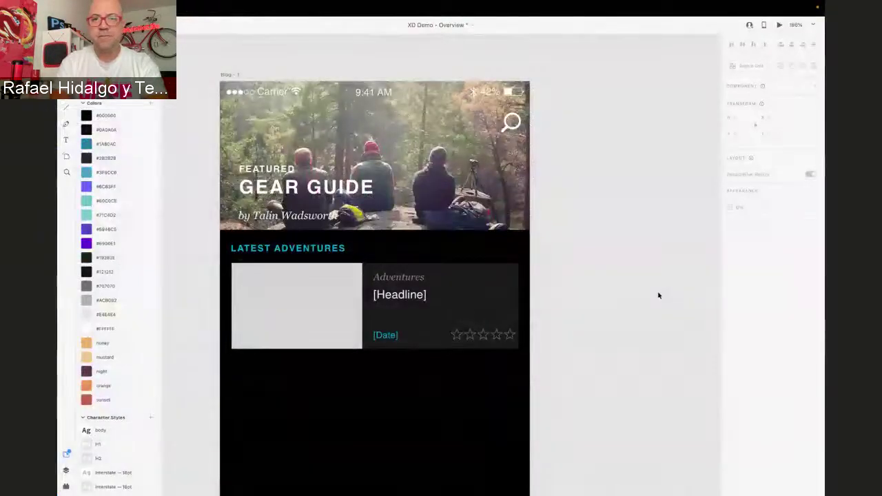
pyautogui.hotkey('ctrl', 'Right')
pyautogui.hotkey('ctrl', 'Right')
pyautogui.hotkey('ctrl', 'Right')
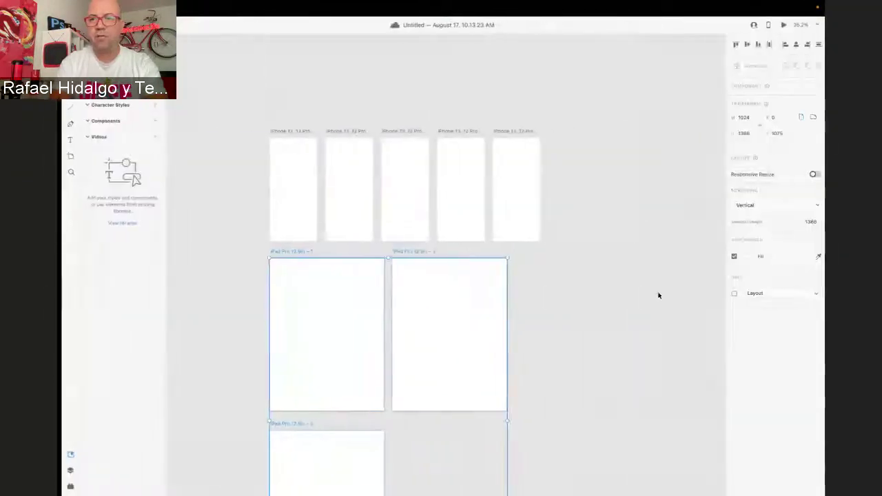
pyautogui.hotkey('ctrl', 'Right')
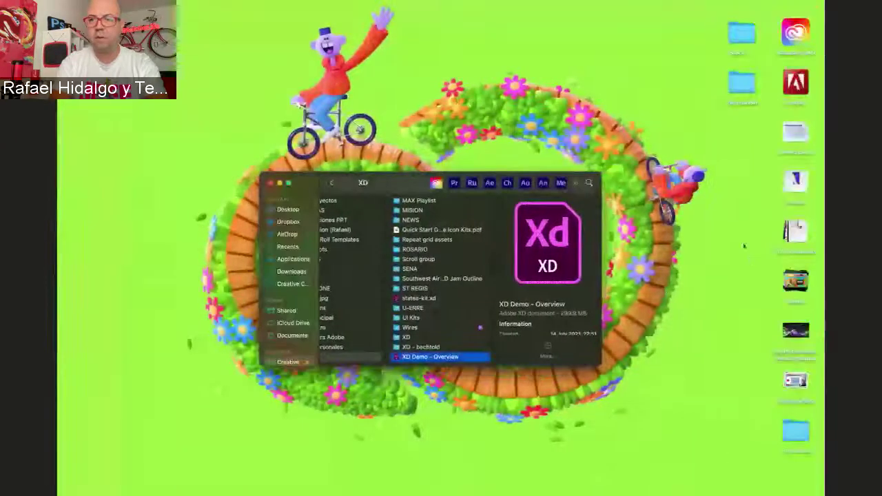
pyautogui.click(742, 236)
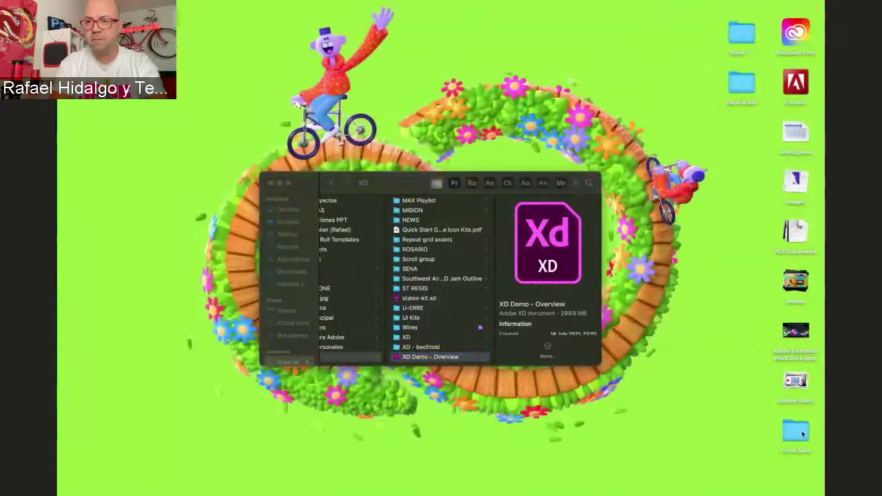
pyautogui.moveTo(802, 448); pyautogui.dragTo(586, 272)
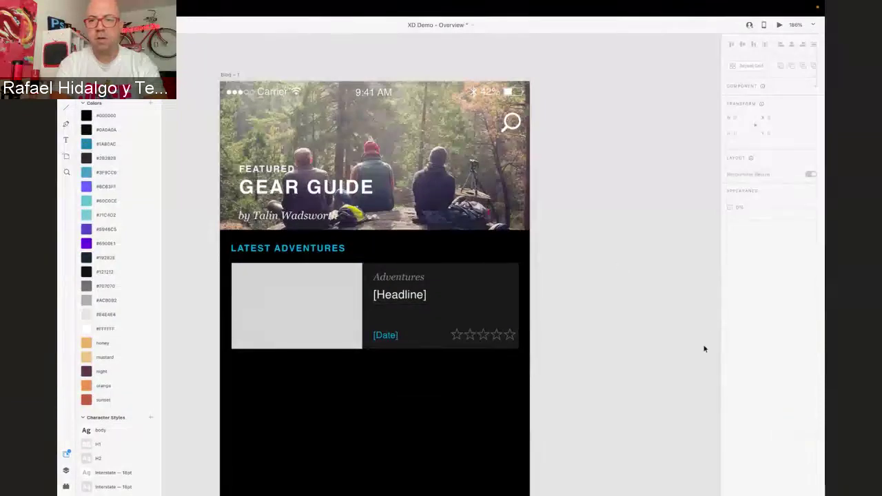
# Return to the desktop, open the Fotos Sena folder and reposition its window
pyautogui.hotkey('ctrl', 'Right')
pyautogui.hotkey('ctrl', 'Right')
pyautogui.hotkey('ctrl', 'Right')
pyautogui.hotkey('ctrl', 'Right')
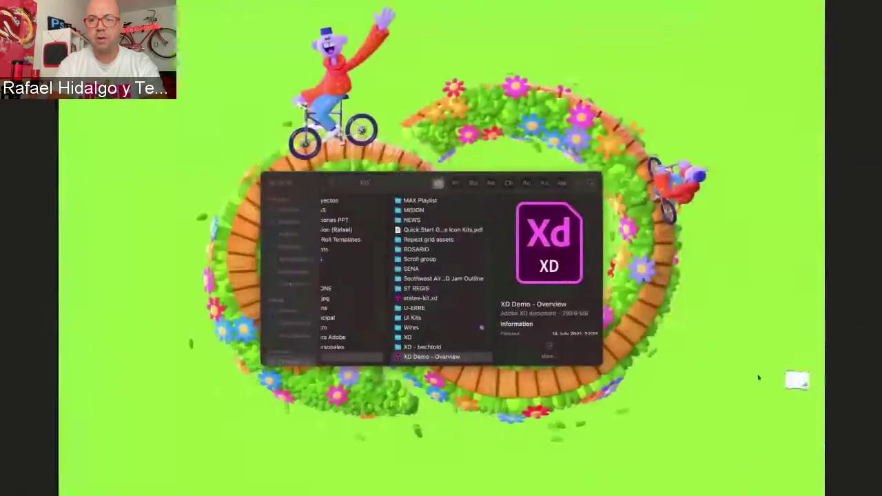
pyautogui.moveTo(758, 377); pyautogui.dragTo(796, 431)
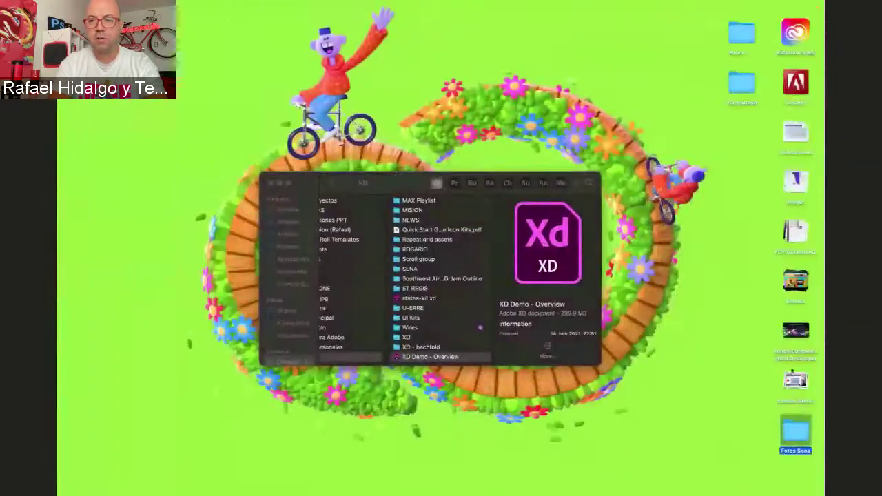
pyautogui.doubleClick(798, 429)
pyautogui.moveTo(421, 192); pyautogui.dragTo(453, 222)
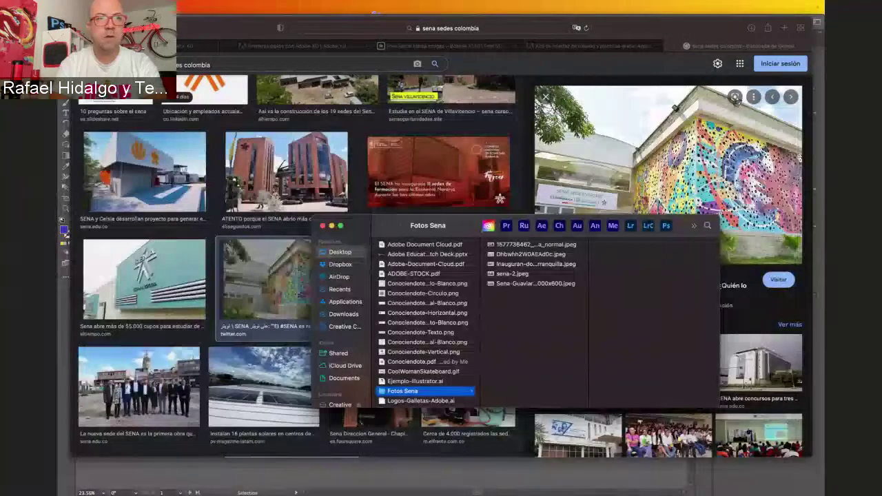
# Dismiss the Safari and Fotos Sena windows and switch to the XD Demo – Overview document in Adobe XD
pyautogui.click(91, 28)
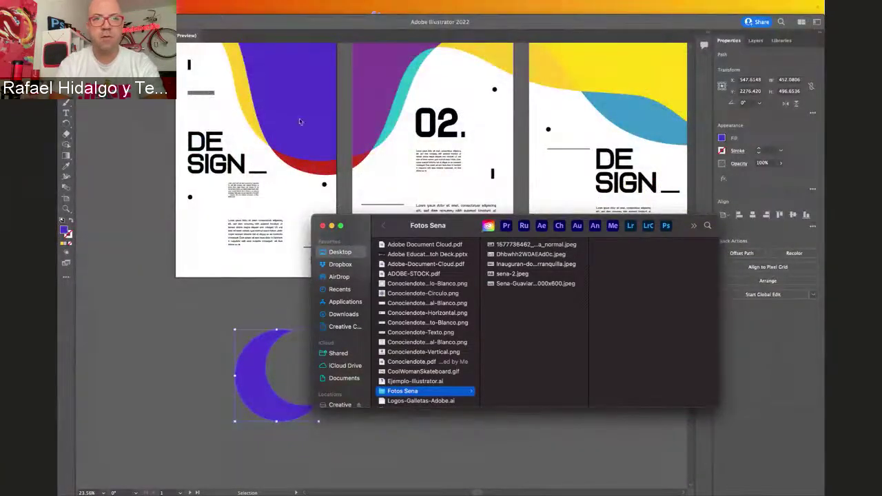
pyautogui.click(187, 26)
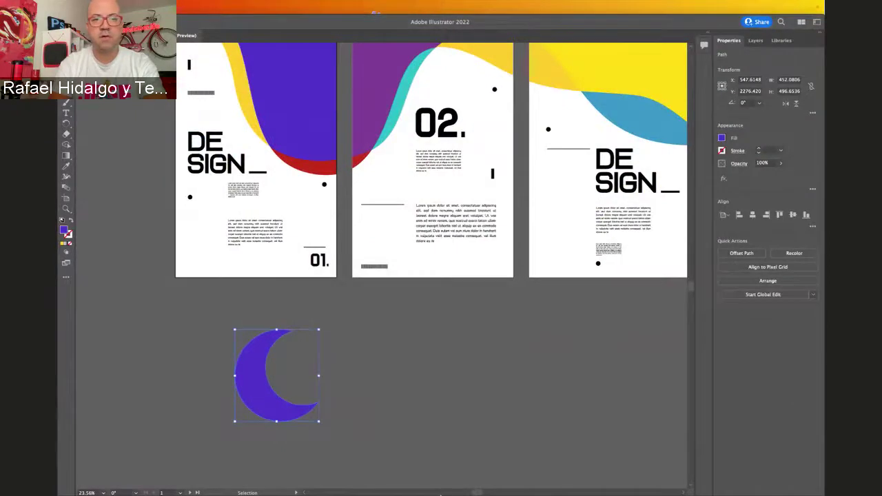
pyautogui.moveTo(350, 491)
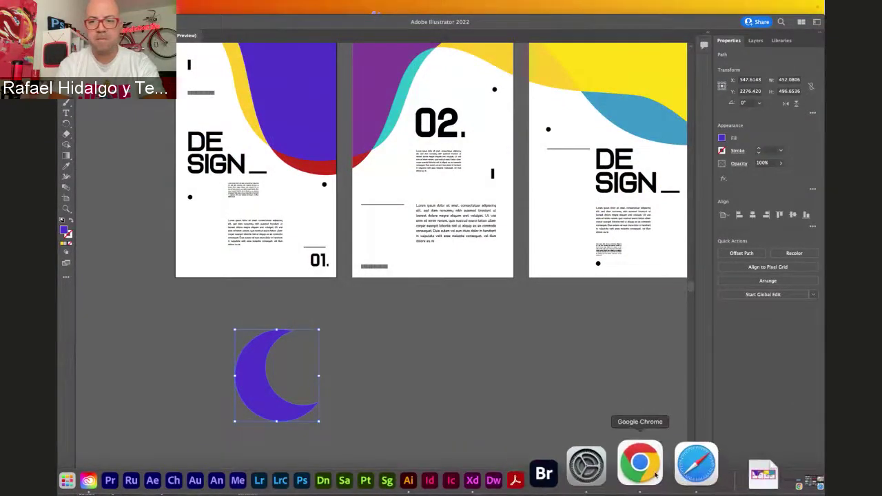
pyautogui.click(639, 482)
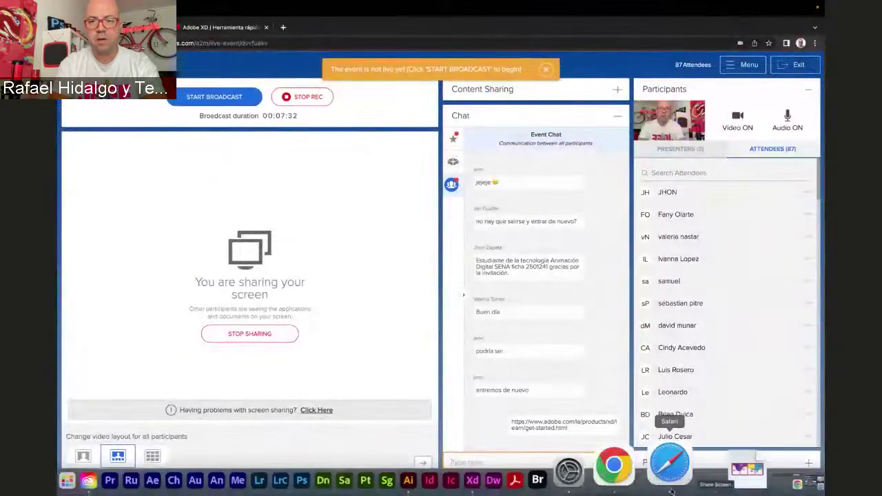
pyautogui.click(541, 479)
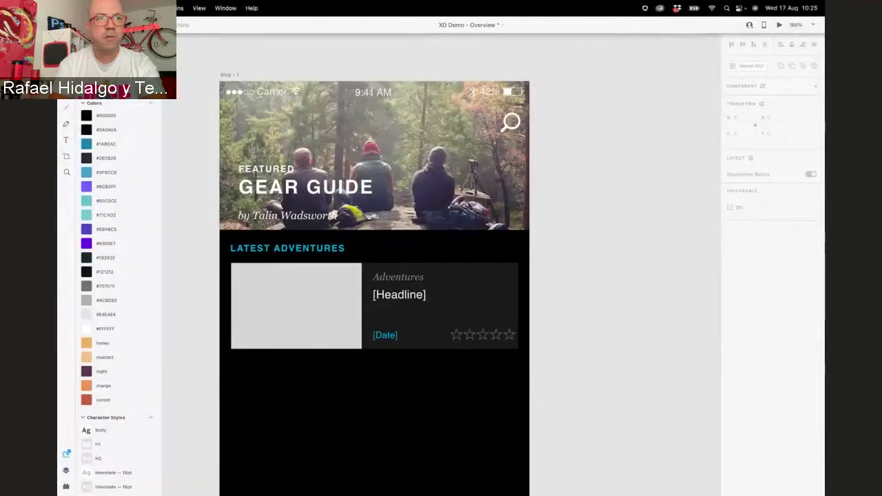
# Take the XD Demo – Overview window out of full screen and resize it so the desktop's Fotos Sena folder is reachable
pyautogui.click(89, 25)
pyautogui.moveTo(497, 104); pyautogui.dragTo(420, 37)
pyautogui.moveTo(603, 338); pyautogui.dragTo(753, 493)
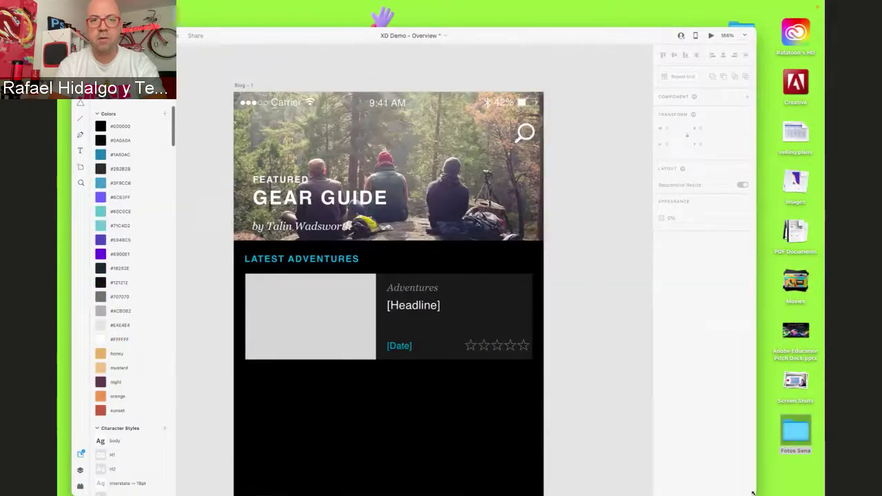
# Open the Fotos Sena folder beside the XD window and replace the Blog – 1 header image with the mural photo
pyautogui.doubleClick(797, 433)
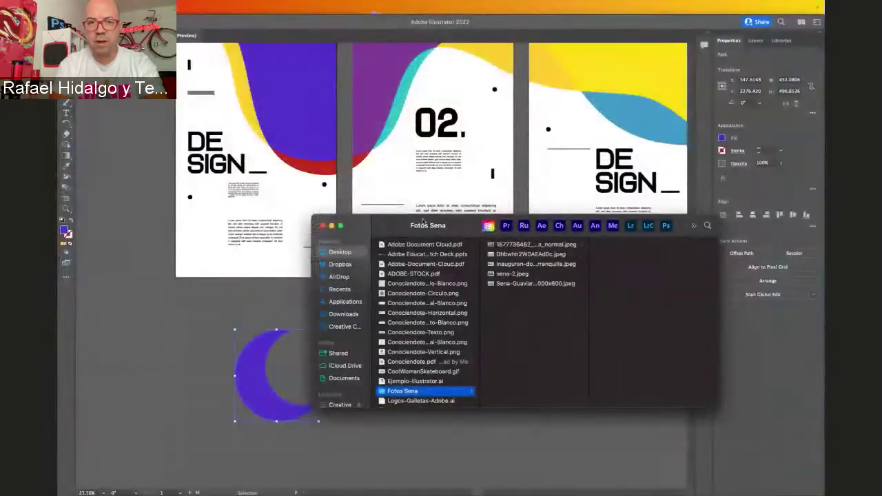
pyautogui.moveTo(421, 230); pyautogui.dragTo(826, 206)
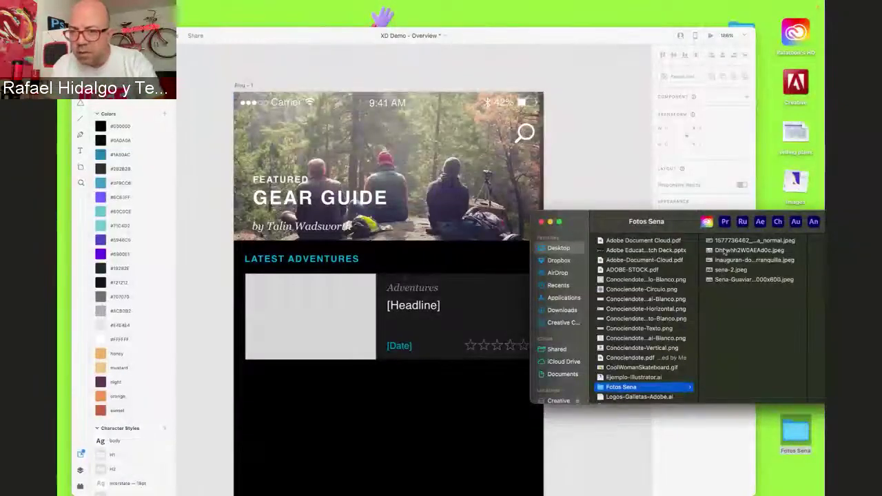
pyautogui.moveTo(726, 253); pyautogui.dragTo(448, 186)
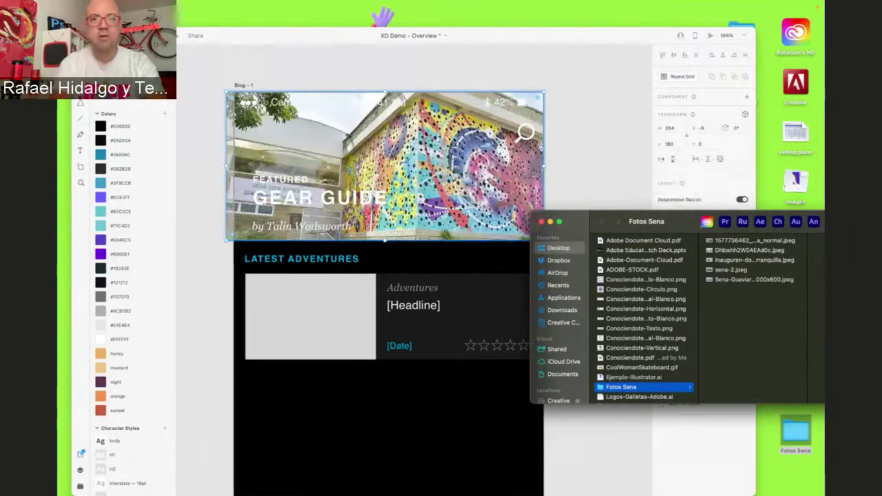
# Replace the GEAR GUIDE title on the Blog – 1 header with SEDES SENA
pyautogui.click(582, 129)
pyautogui.doubleClick(324, 200)
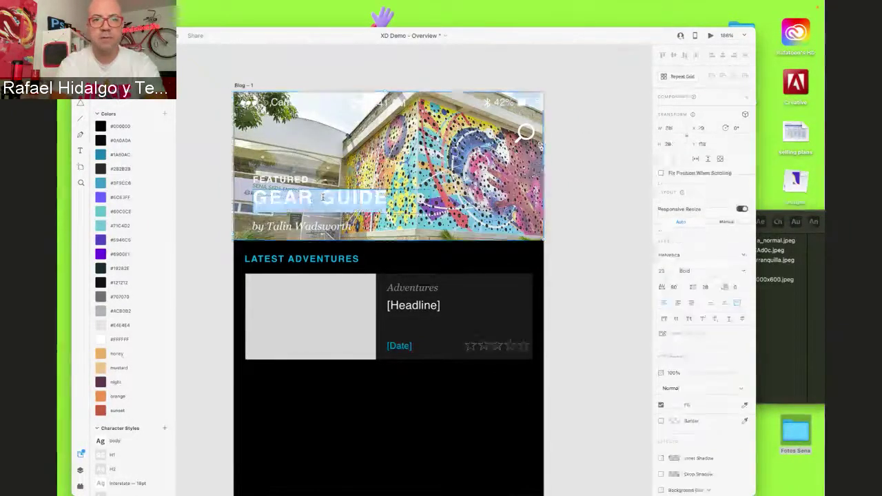
pyautogui.write('SEDES SENA')
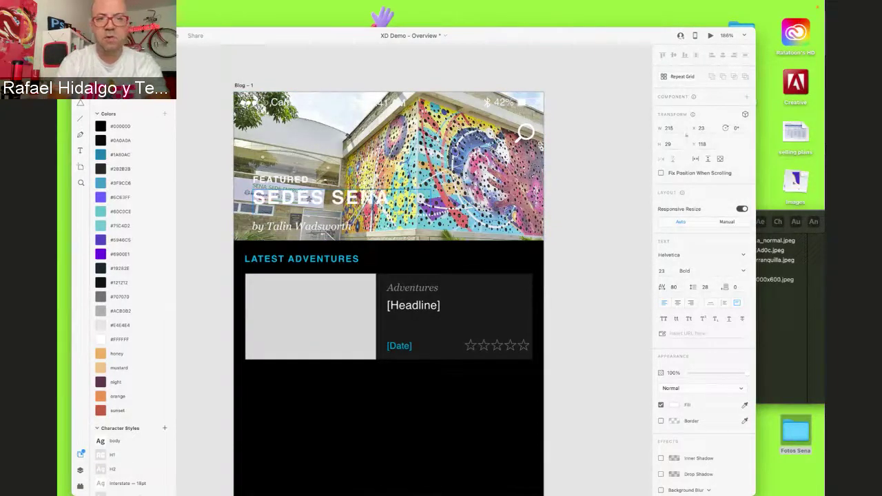
pyautogui.click(587, 203)
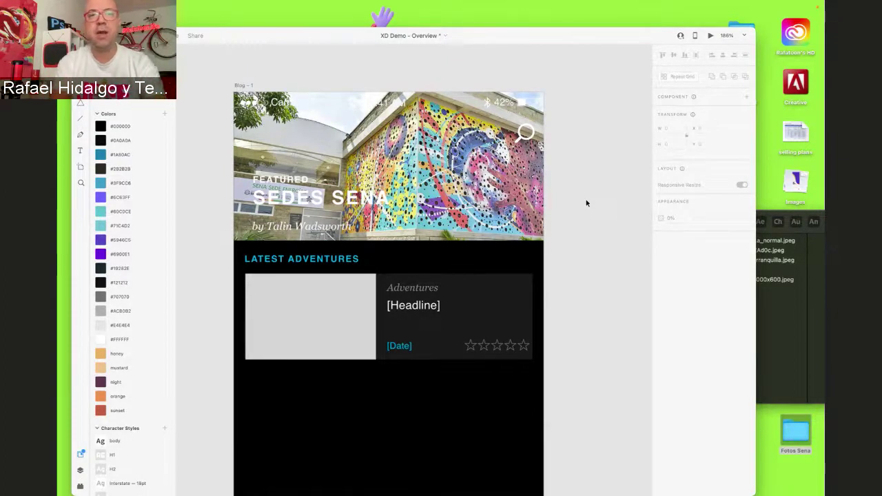
# Switch to Chrome, search Google for xd guru in a new tab and open the XD Guru website
pyautogui.moveTo(386, 491)
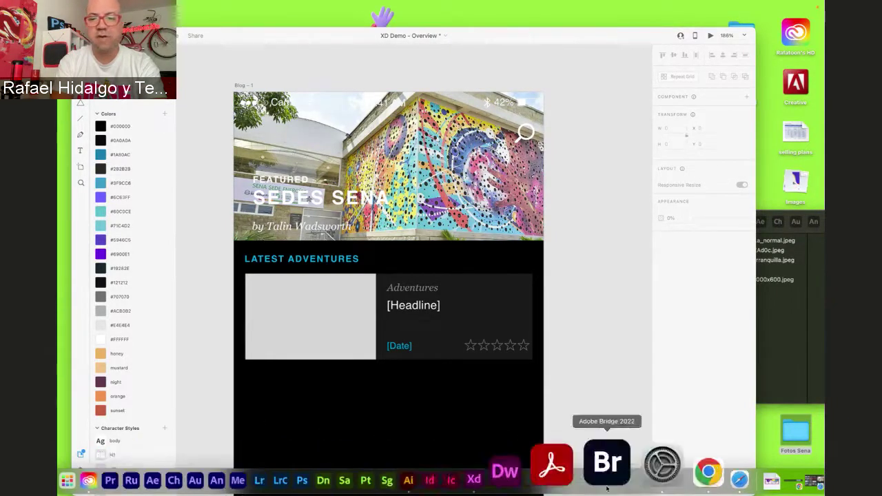
pyautogui.click(649, 478)
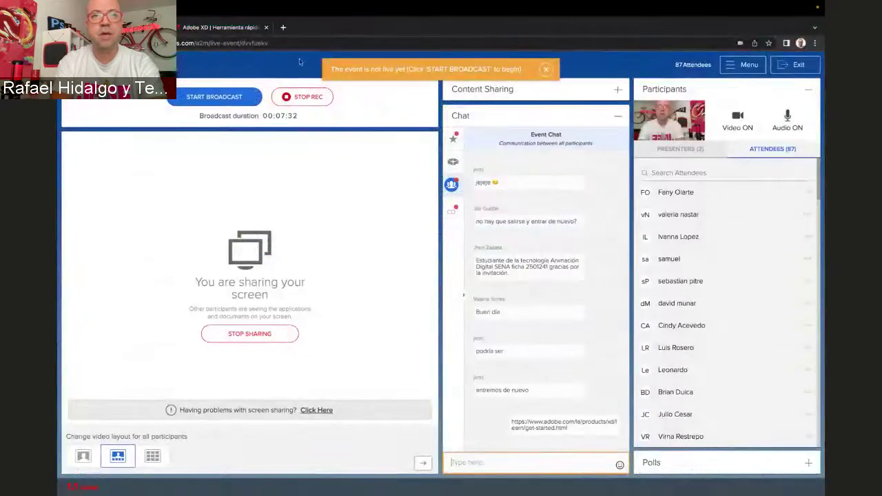
pyautogui.click(284, 28)
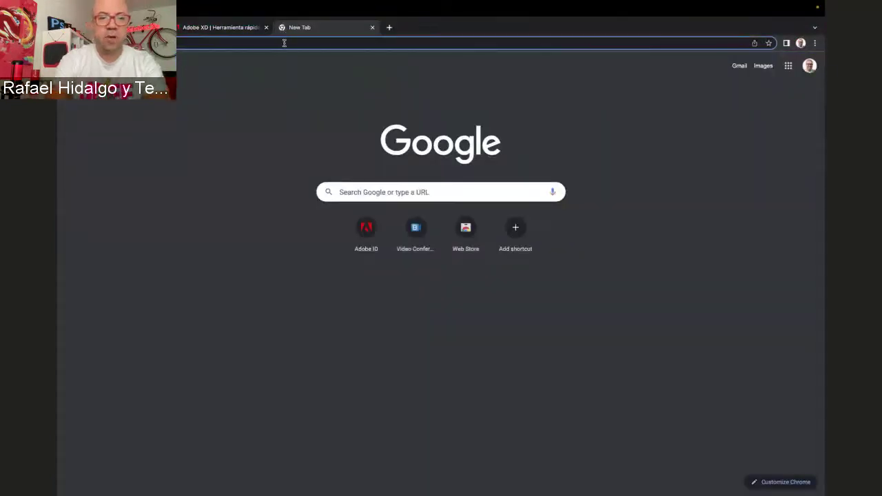
pyautogui.click(284, 43)
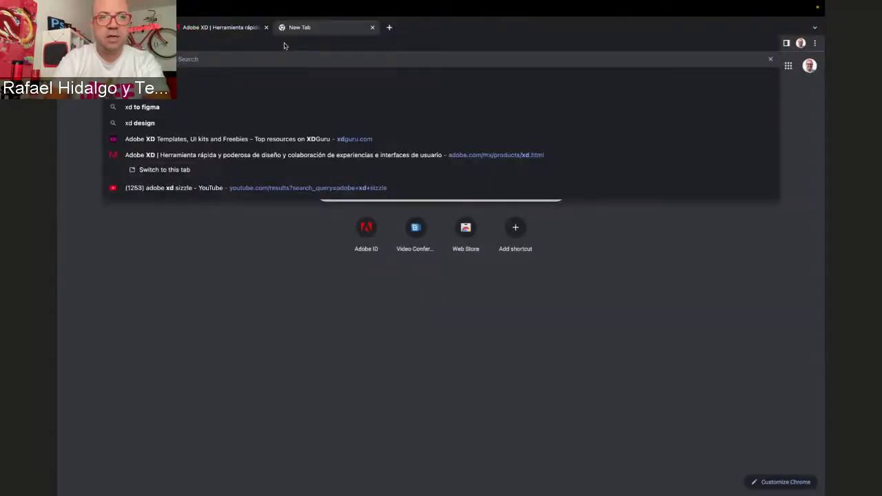
pyautogui.press('Return')
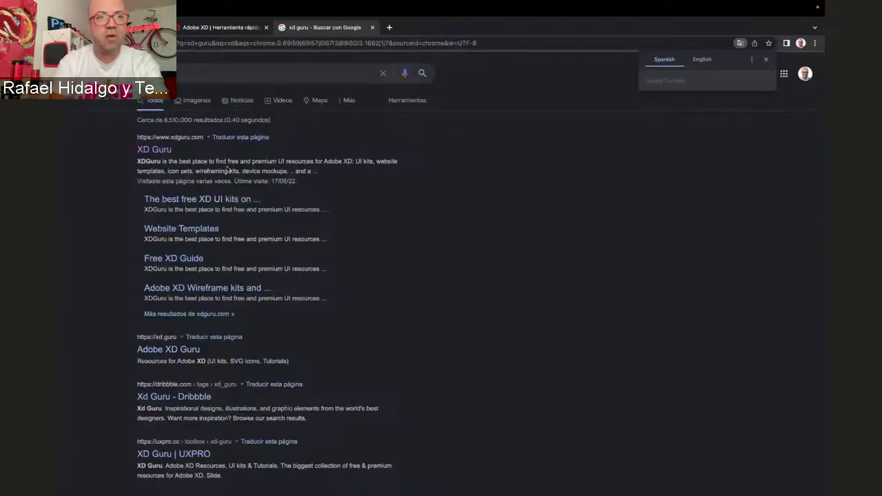
pyautogui.click(154, 150)
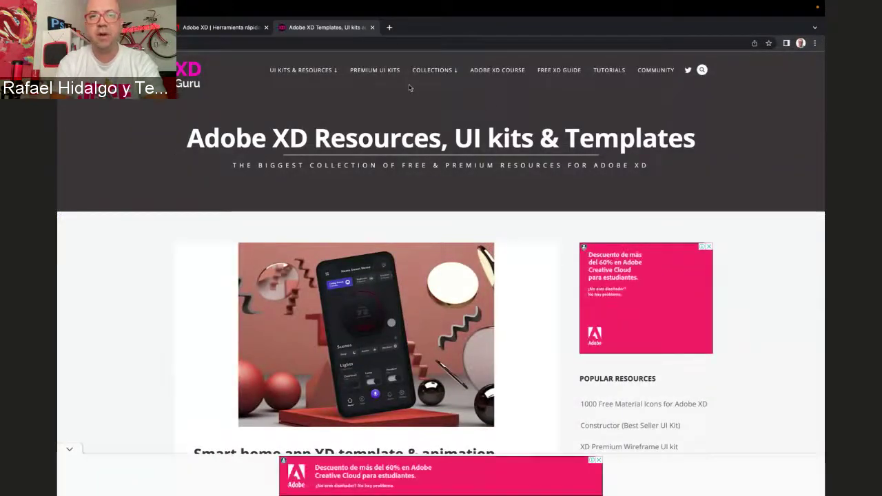
# Open XD Guru's Free UI Kits collection and look through the kits offered on the page
pyautogui.moveTo(321, 75)
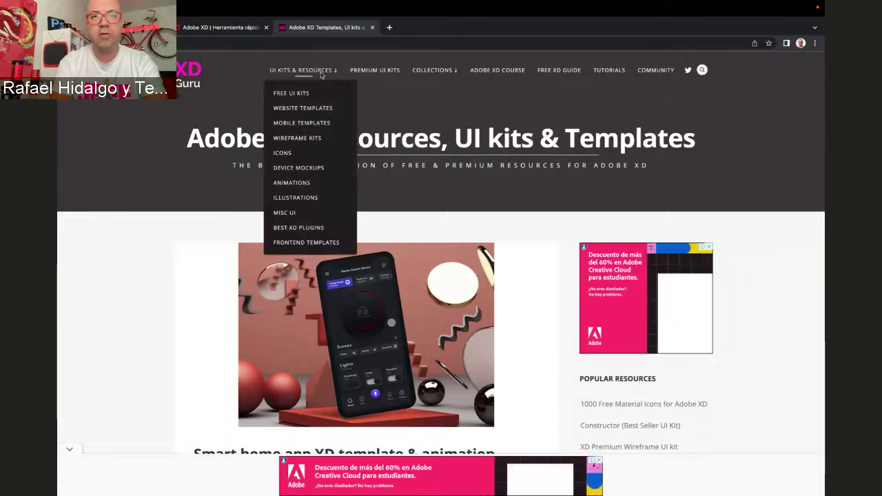
pyautogui.click(291, 93)
pyautogui.scroll(-3, 457, 246)
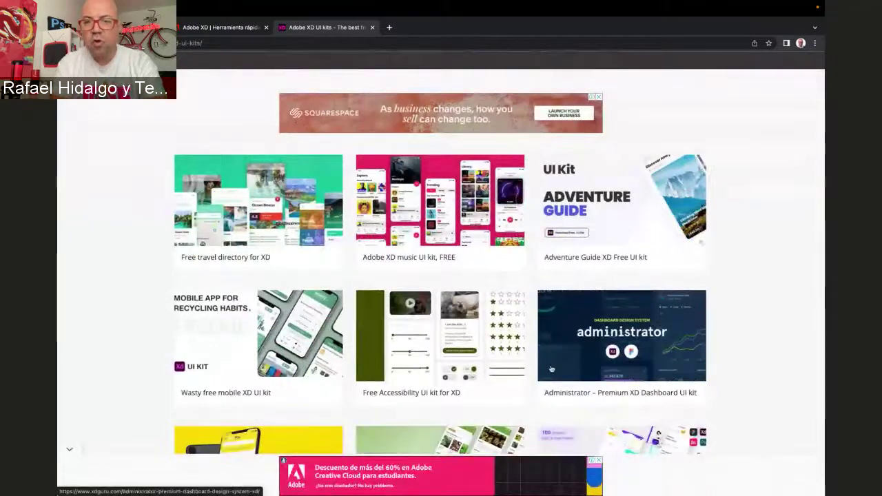
pyautogui.scroll(-3, 544, 359)
pyautogui.scroll(-3, 551, 369)
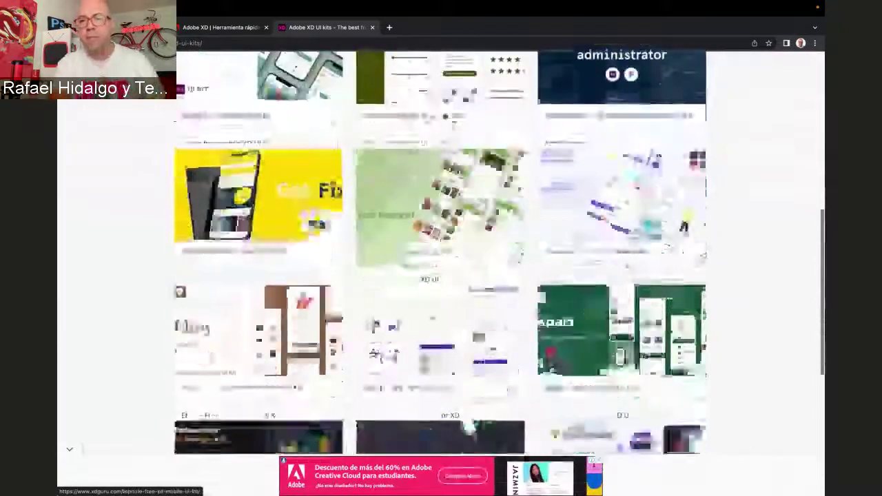
pyautogui.scroll(-3, 393, 376)
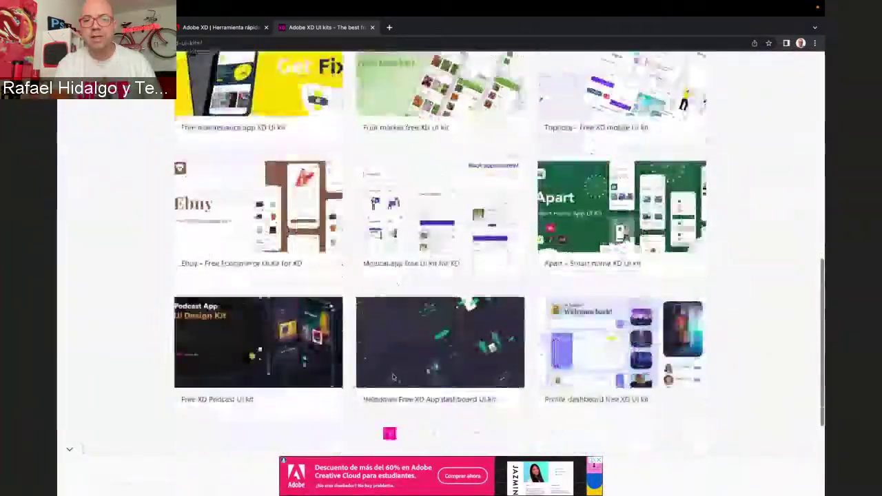
pyautogui.scroll(15, 393, 376)
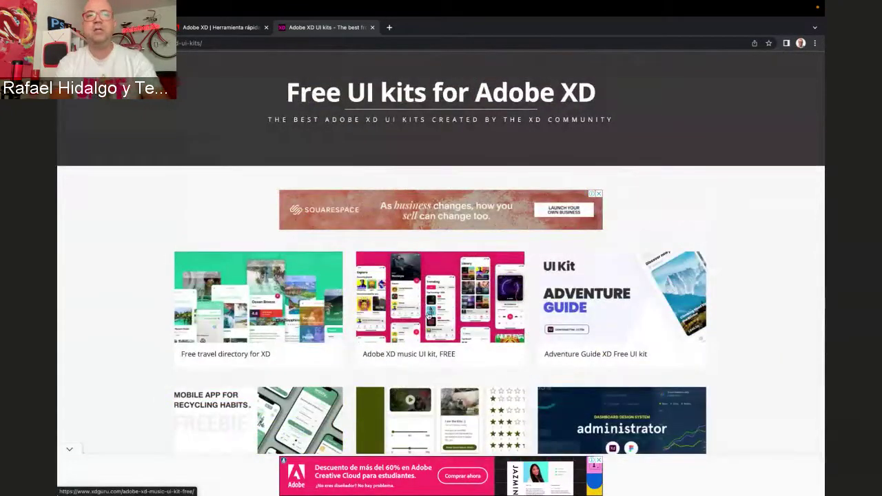
# Copy the free XD UI kits page address and post it in the live event's chat
pyautogui.rightClick(206, 44)
pyautogui.press('super+c')
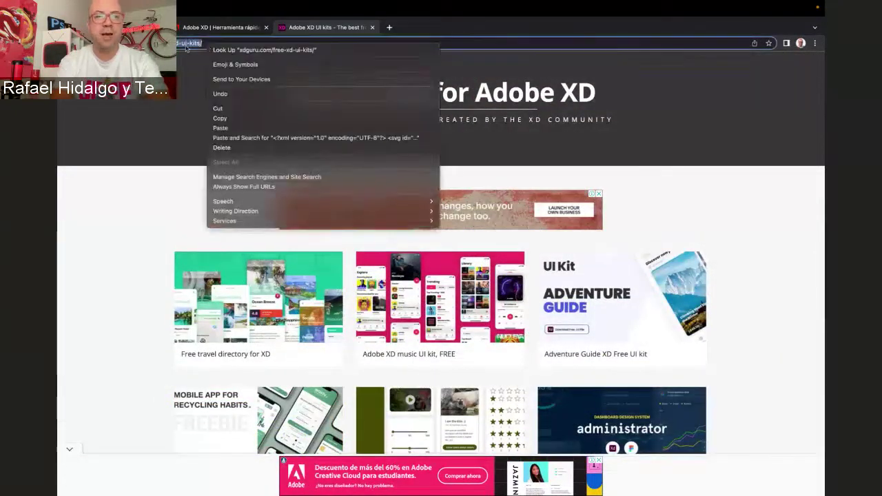
pyautogui.click(185, 49)
pyautogui.click(124, 28)
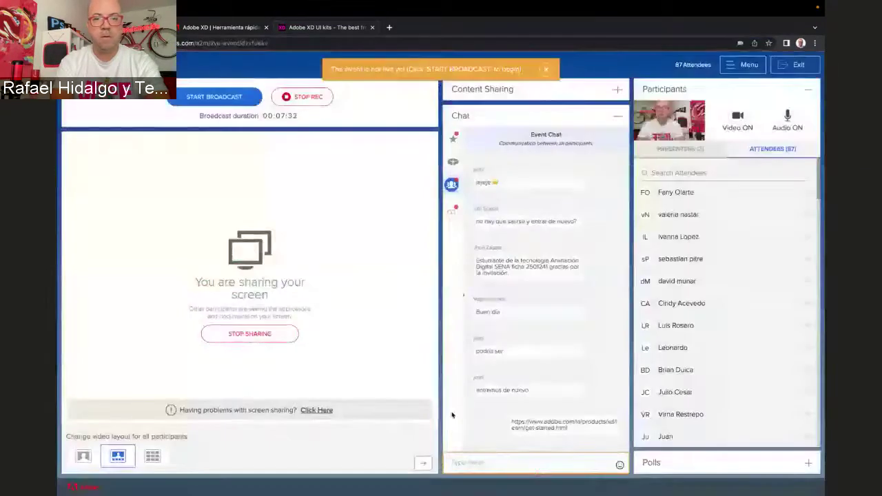
pyautogui.click(488, 456)
pyautogui.press('super+v')
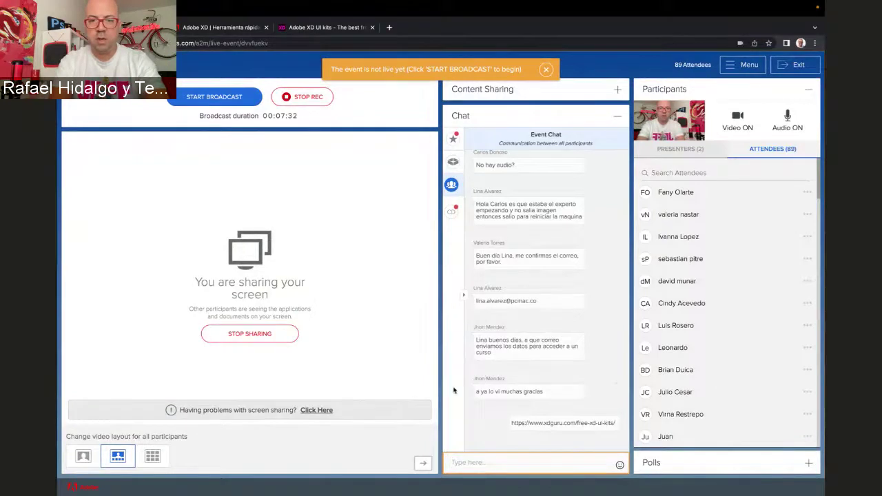
# Return to the XD Demo – Overview document in Adobe XD, try moving the SEDES SENA title and undo the move
pyautogui.moveTo(451, 488)
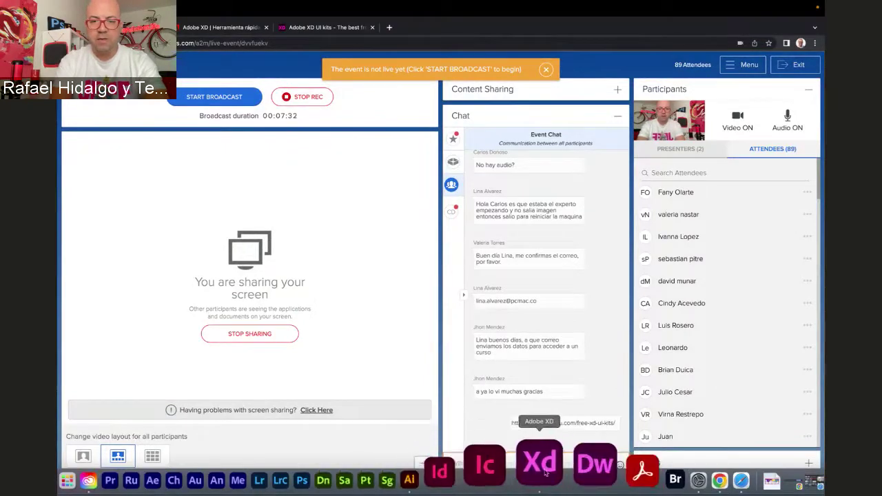
pyautogui.click(544, 469)
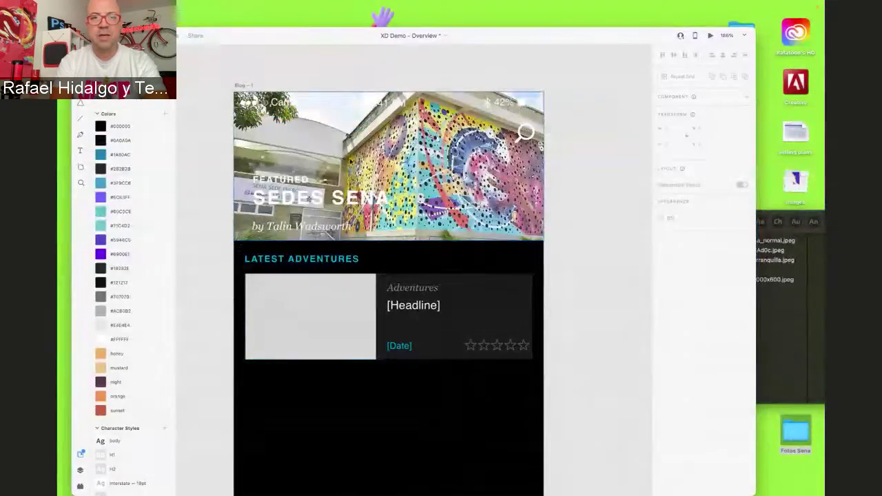
pyautogui.moveTo(318, 201); pyautogui.dragTo(450, 190)
pyautogui.press('super+z')
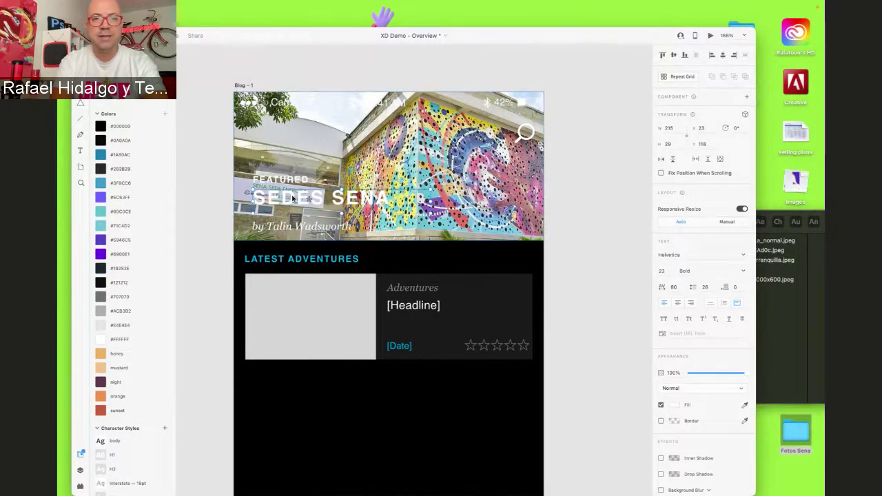
# Select the card under LATEST ADVENTURES and examine its image placeholder, headline, date and star rating within the Blog – 1 screen
pyautogui.scroll(-2, 398, 281)
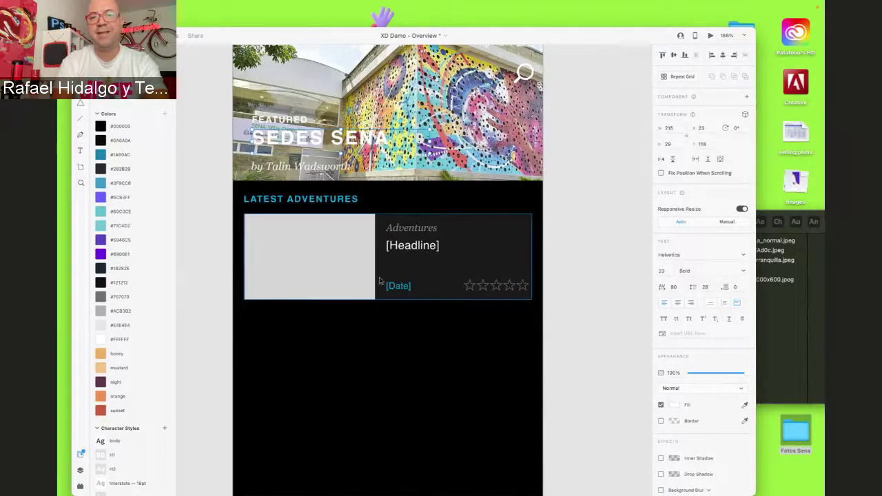
pyautogui.click(338, 269)
pyautogui.moveTo(337, 269); pyautogui.dragTo(331, 296)
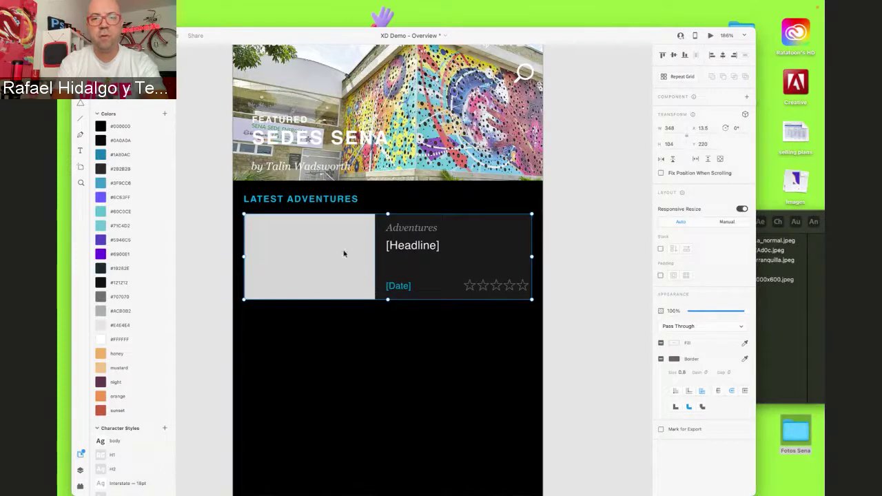
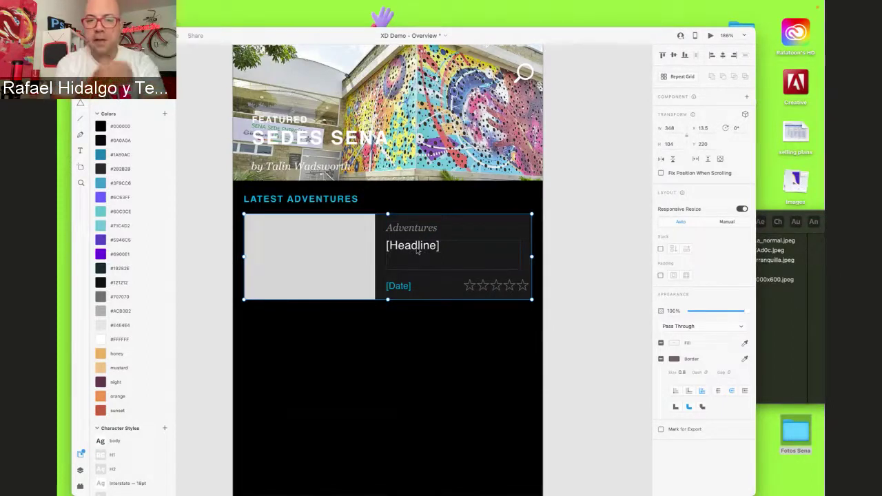
pyautogui.scroll(5, 417, 252)
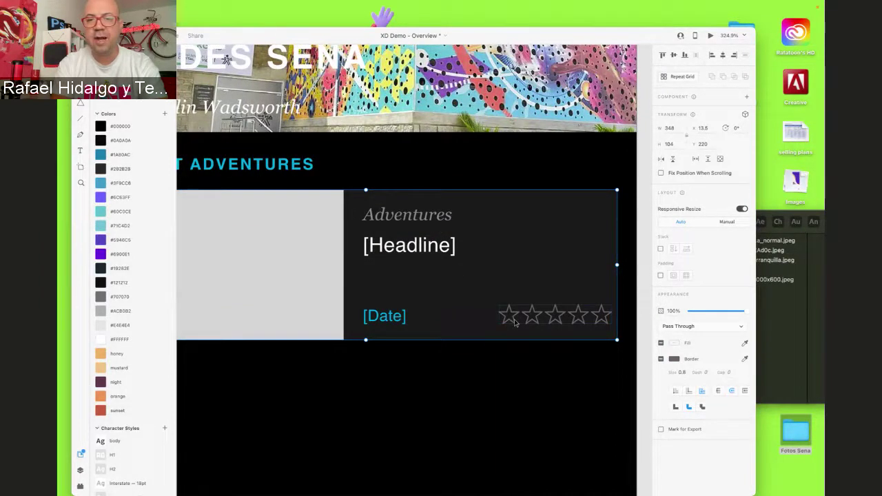
pyautogui.hscroll(-3, 514, 322)
pyautogui.scroll(-1, 515, 322)
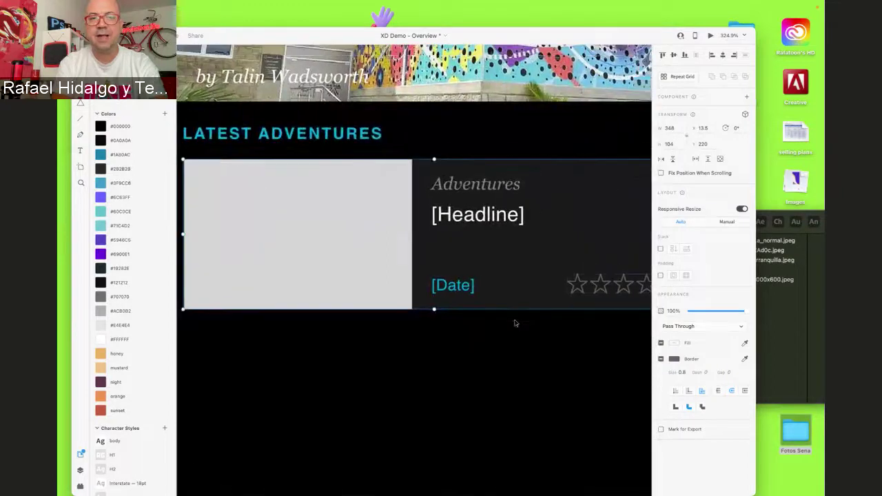
pyautogui.scroll(-5, 591, 247)
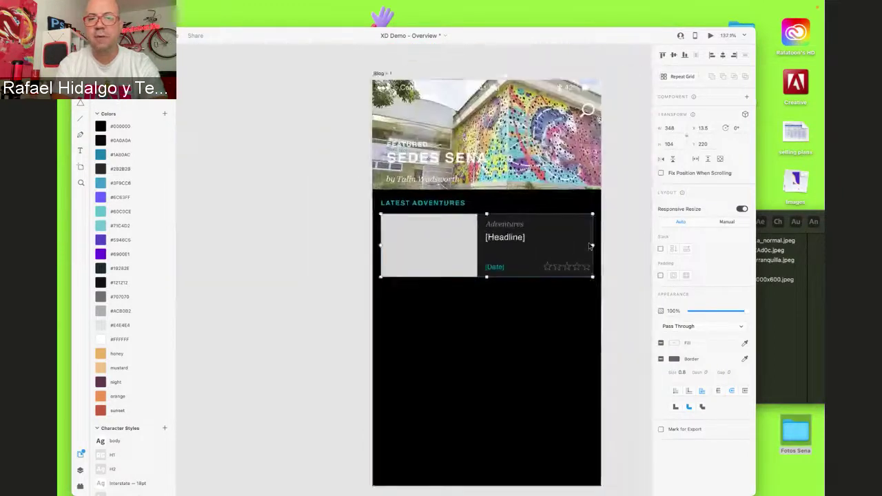
pyautogui.hscroll(2, 589, 246)
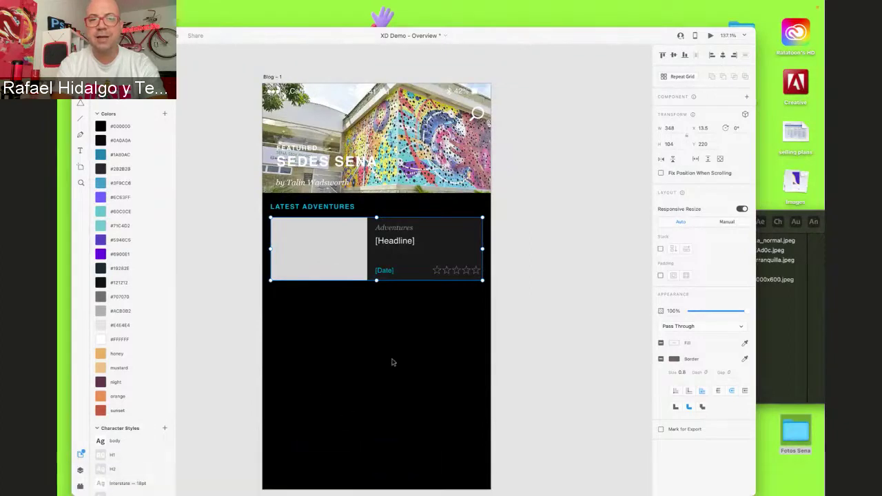
pyautogui.scroll(-5, 391, 361)
pyautogui.scroll(4, 392, 362)
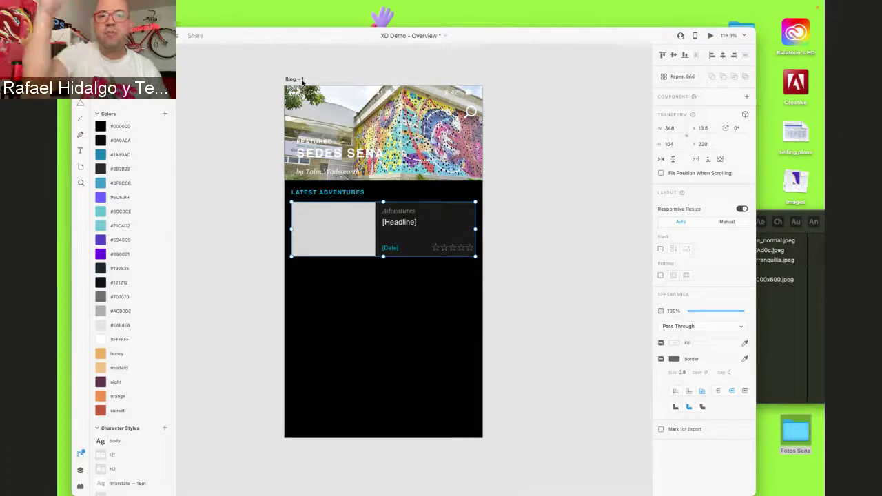
# Extend the Blog – 1 artboard downward to a height of about 752
pyautogui.click(348, 383)
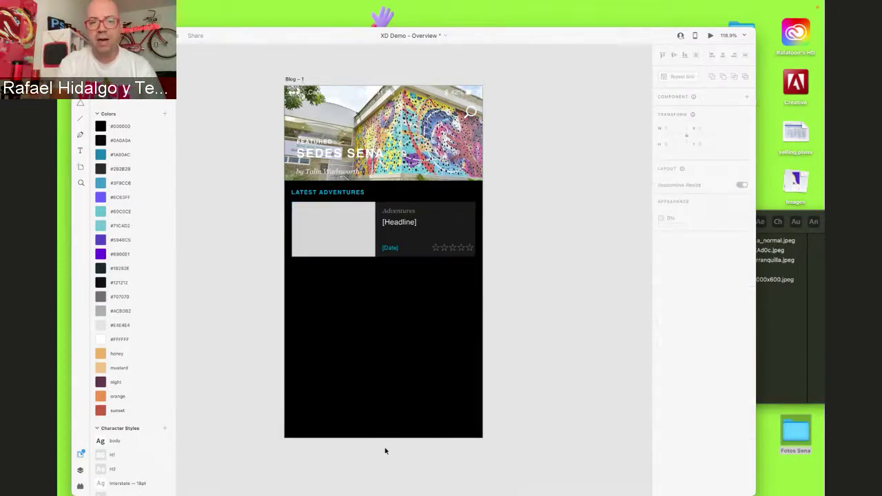
pyautogui.click(297, 80)
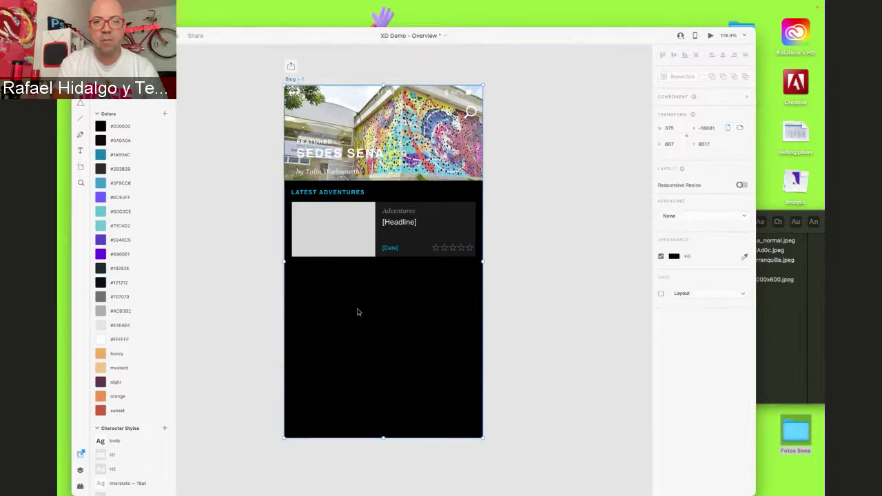
pyautogui.moveTo(384, 437); pyautogui.dragTo(386, 488)
# Try stretching the Blog – 1 artboard to a height of about 1224, and undo that resize
pyautogui.scroll(-3, 386, 487)
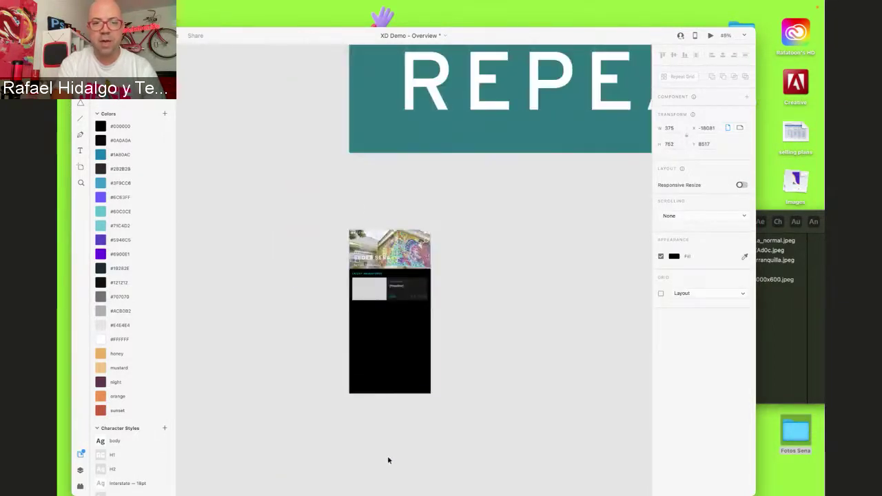
pyautogui.moveTo(389, 396); pyautogui.dragTo(388, 495)
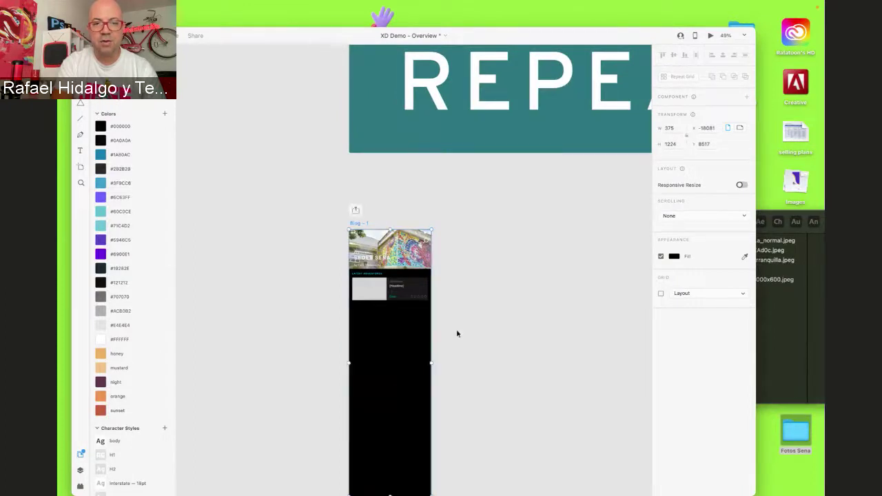
pyautogui.click(479, 317)
pyautogui.scroll(-2, 478, 317)
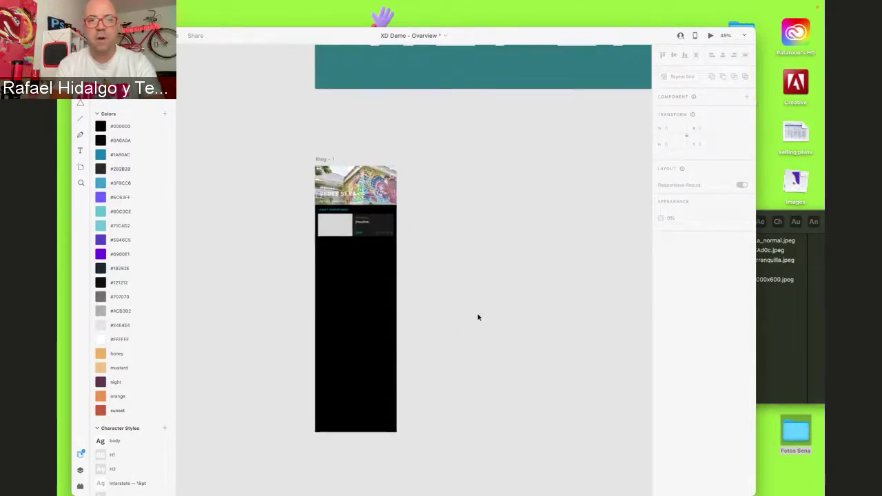
pyautogui.hotkey('ctrl', 'z')
pyautogui.click(451, 295)
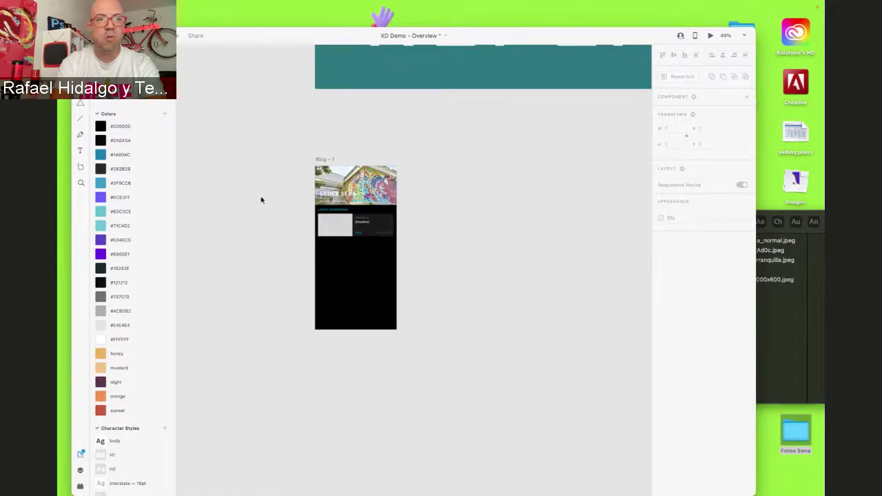
# Add an iPhone 13, 12 Pro Max artboard beside the Blog – 1 screen
pyautogui.click(82, 166)
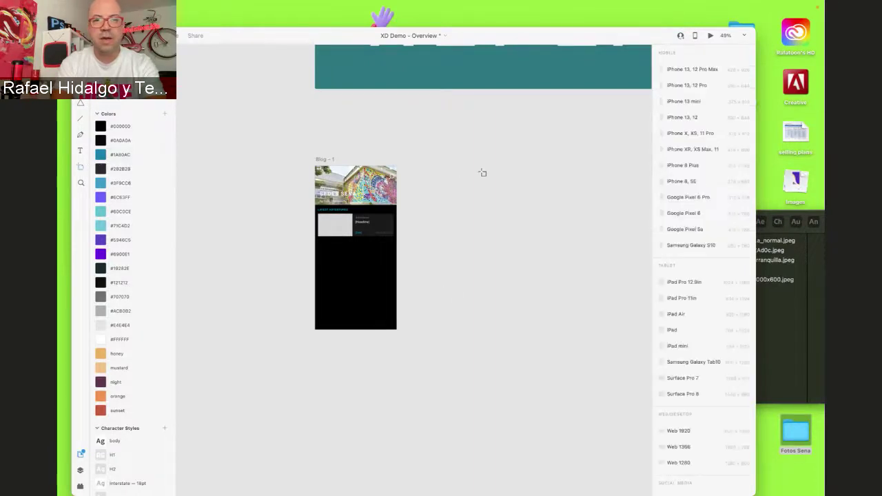
pyautogui.click(693, 69)
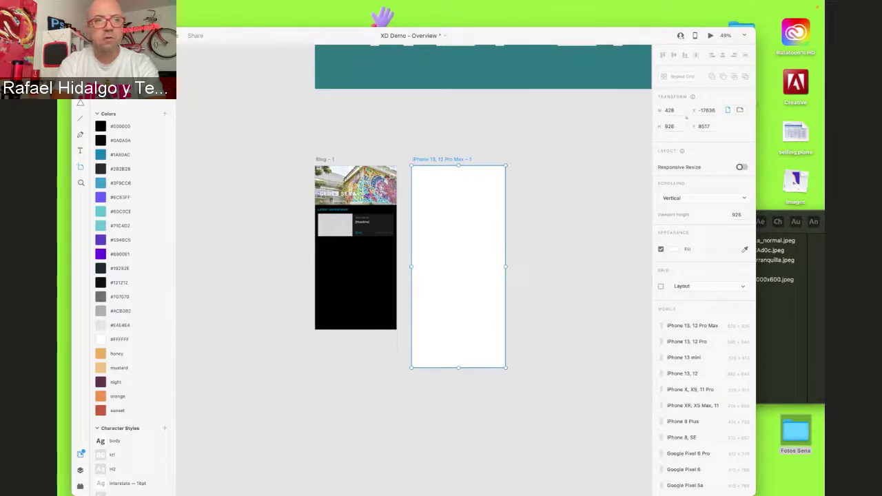
pyautogui.press('v')
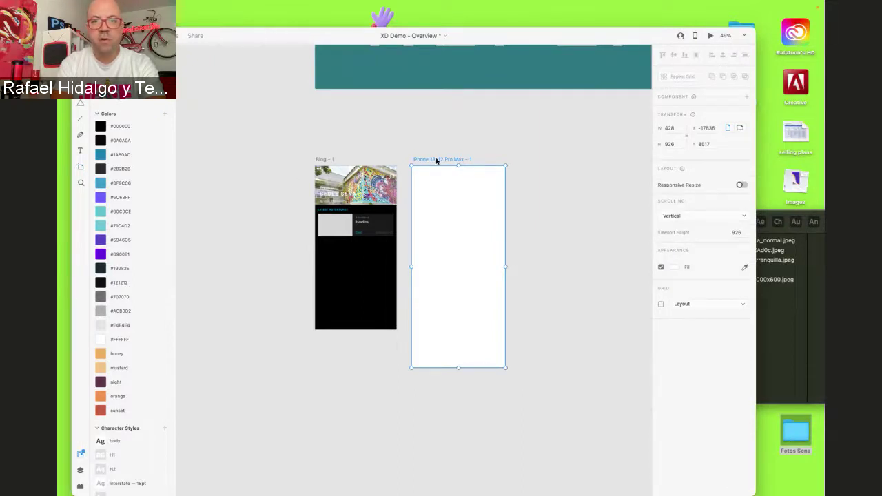
# Extend the blank iPhone 13, 12 Pro Max artboard downward to a height of about 2279
pyautogui.moveTo(459, 367); pyautogui.dragTo(466, 492)
pyautogui.scroll(-2, 467, 492)
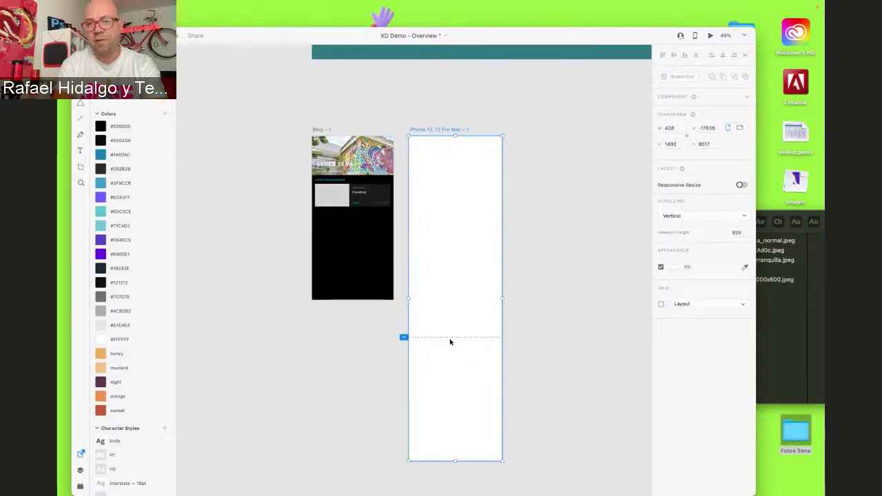
pyautogui.scroll(-5, 468, 380)
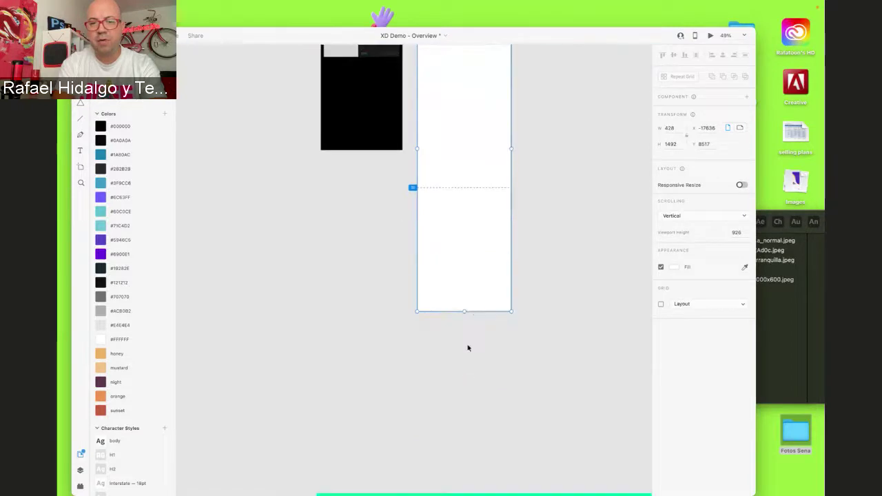
pyautogui.moveTo(465, 313); pyautogui.dragTo(467, 484)
pyautogui.scroll(3, 491, 297)
pyautogui.scroll(1, 491, 297)
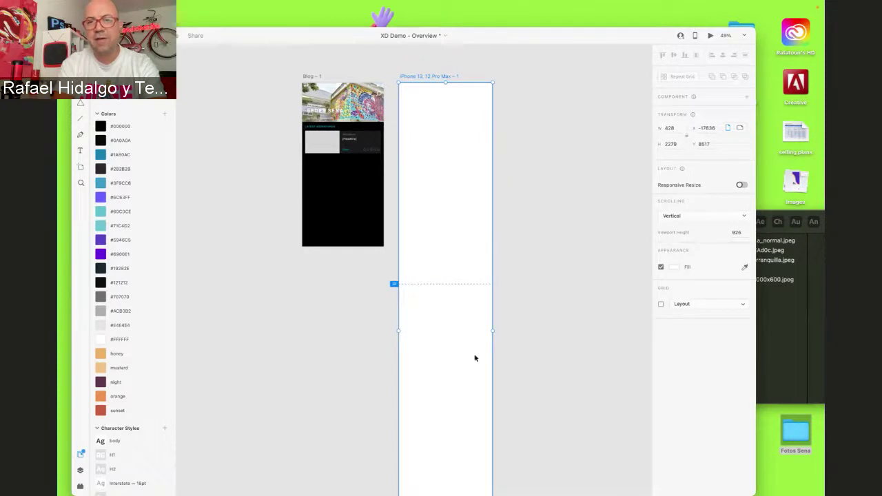
# Examine the scrolling options of the iPhone 13, 12 Pro Max artboard, leaving the setting at Vertical
pyautogui.click(510, 235)
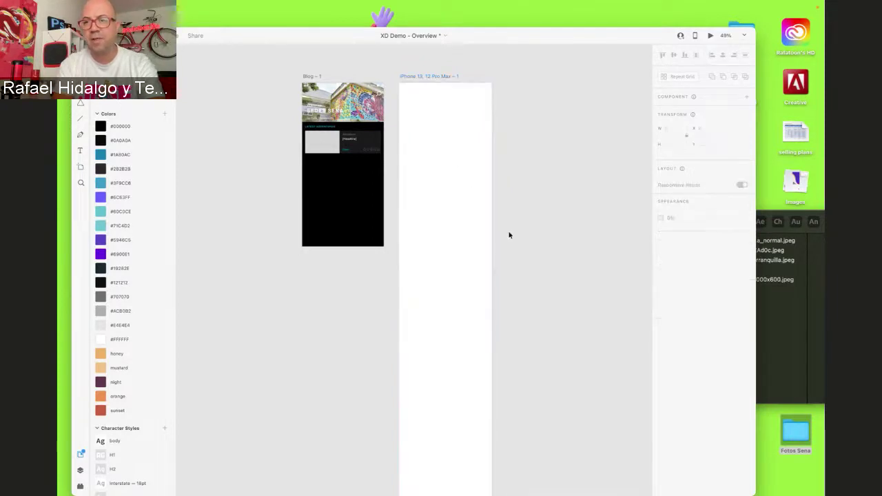
pyautogui.click(437, 115)
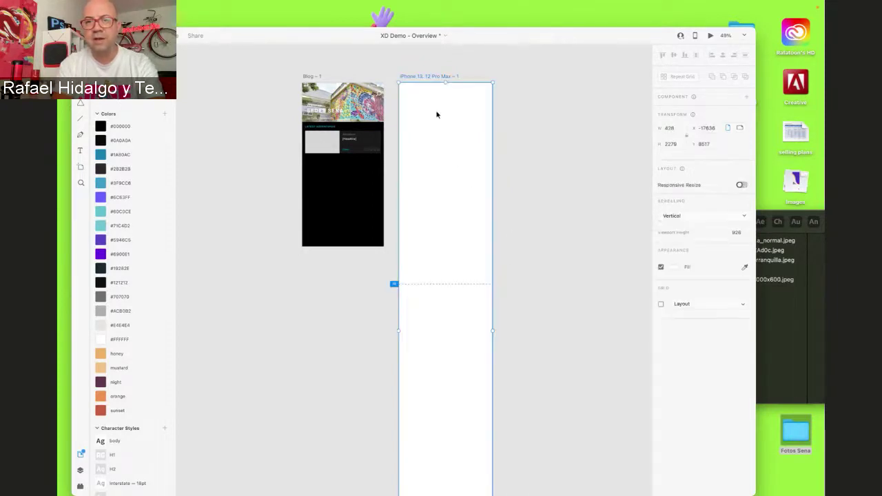
pyautogui.click(680, 216)
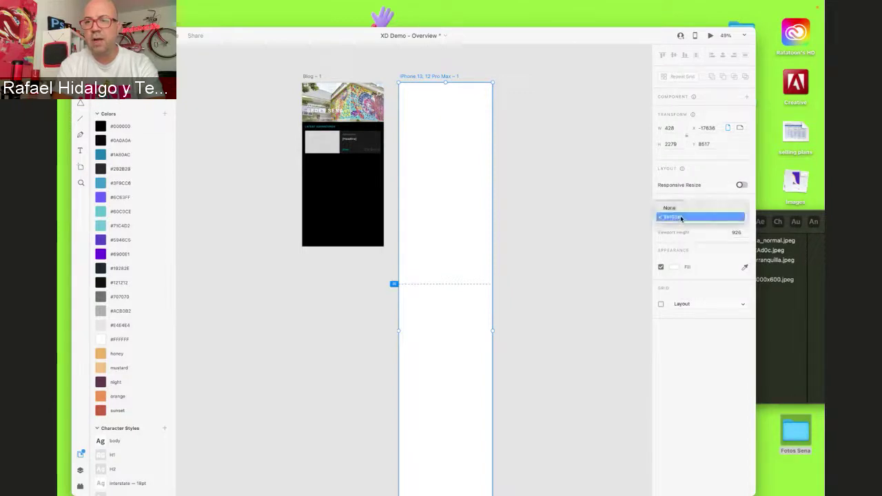
pyautogui.click(606, 189)
pyautogui.click(535, 122)
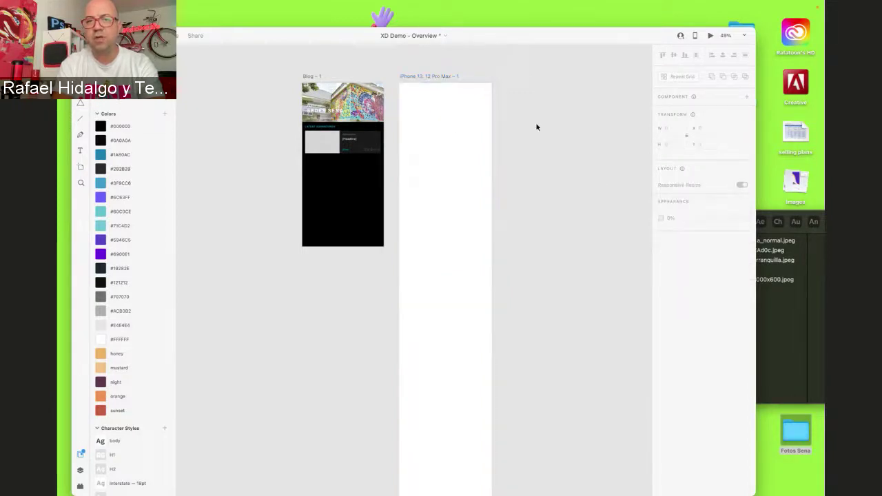
# Delete the blank iPhone 13, 12 Pro Max artboard
pyautogui.click(447, 77)
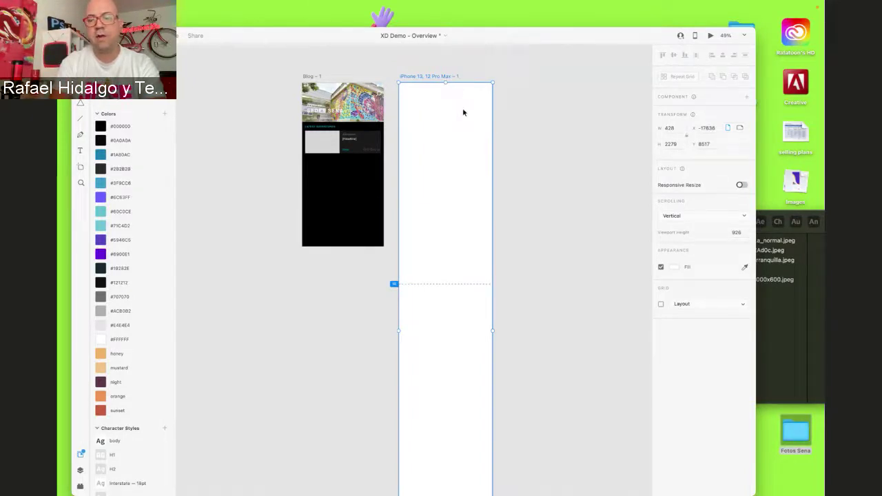
pyautogui.scroll(3, 462, 164)
pyautogui.scroll(1, 461, 165)
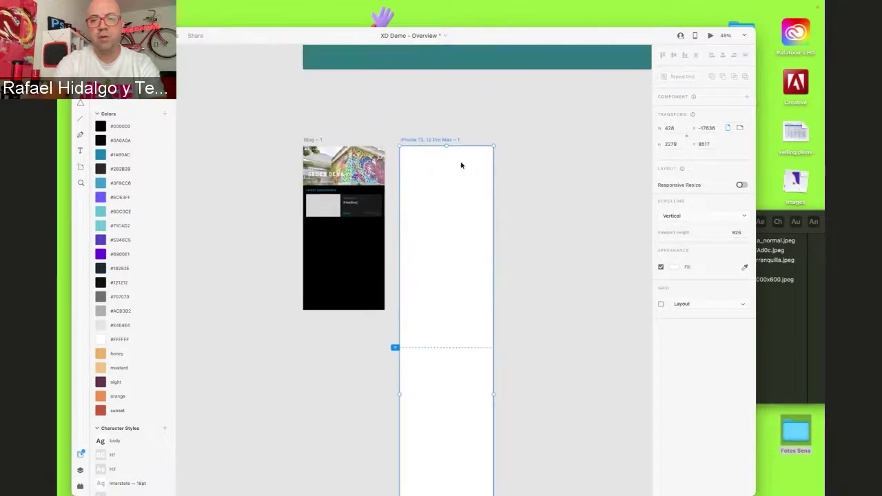
pyautogui.press('Delete')
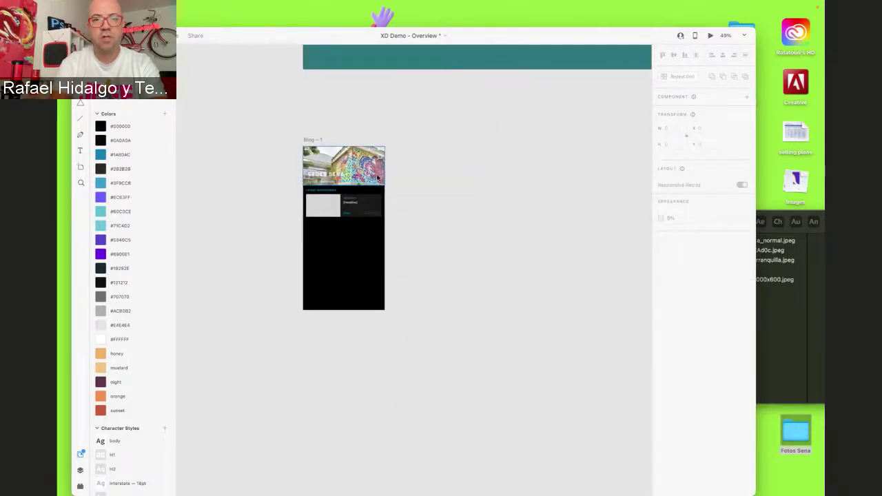
# Try copying the LATEST ADVENTURES card downward by hand to form a list of cards, and undo the copies
pyautogui.scroll(5, 376, 175)
pyautogui.hscroll(-3, 375, 176)
pyautogui.click(348, 241)
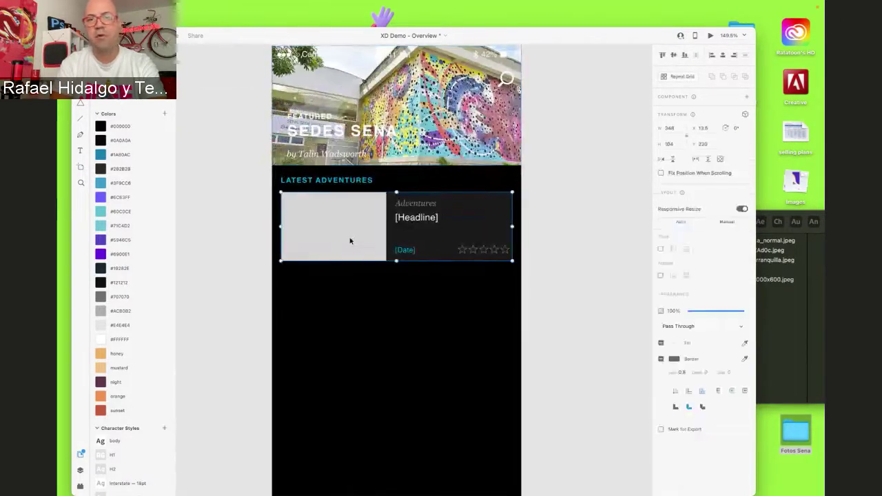
pyautogui.moveTo(349, 240); pyautogui.dragTo(340, 479)
pyautogui.press('super+z')
pyautogui.press('super+z')
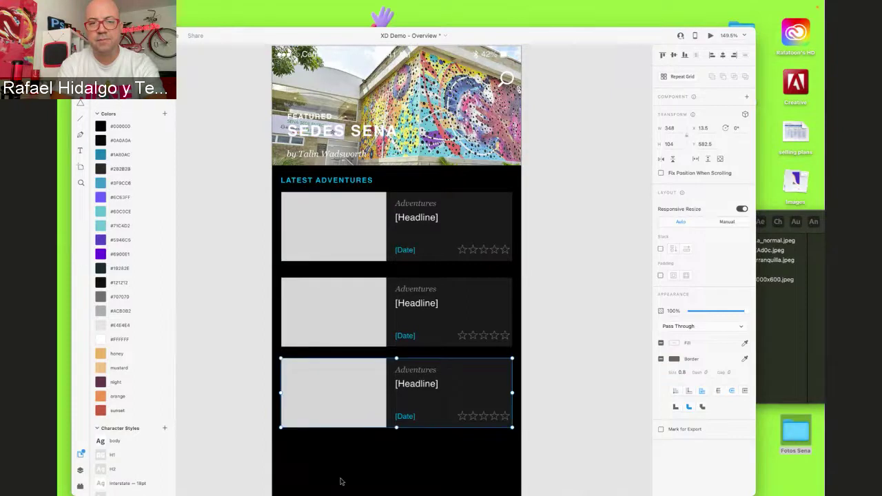
pyautogui.press('super+z')
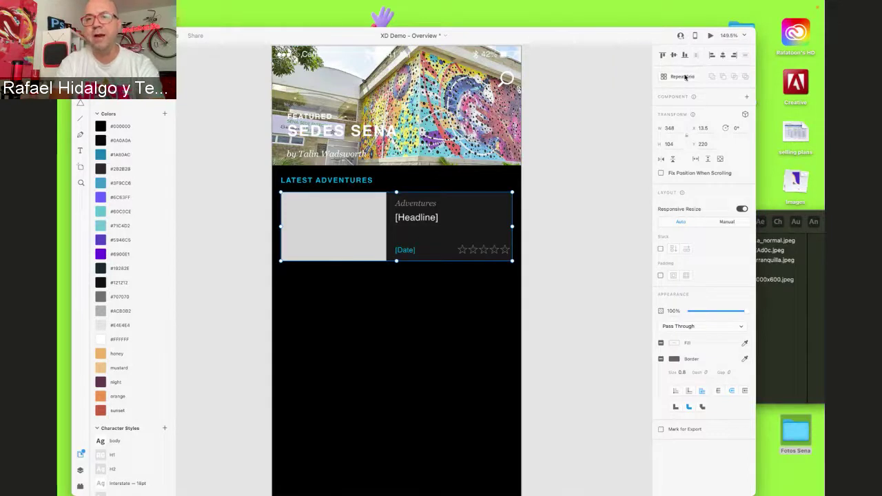
# Turn the LATEST ADVENTURES card into a Repeat Grid
pyautogui.click(682, 77)
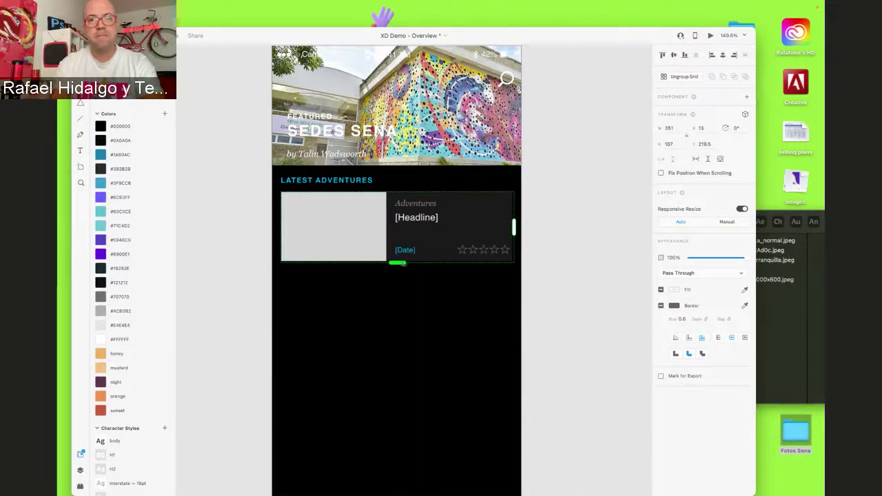
# Switch to the BlueJeans live event page in Chrome and read the latest event chat messages
pyautogui.moveTo(592, 490)
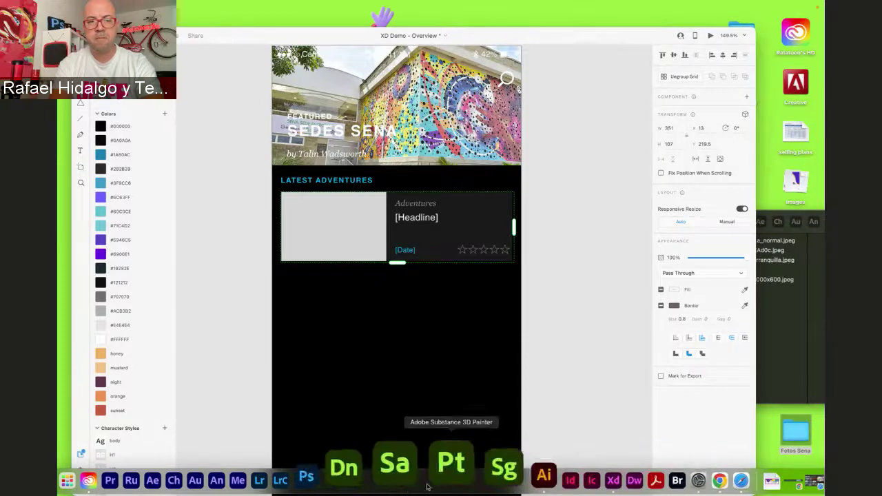
pyautogui.click(643, 466)
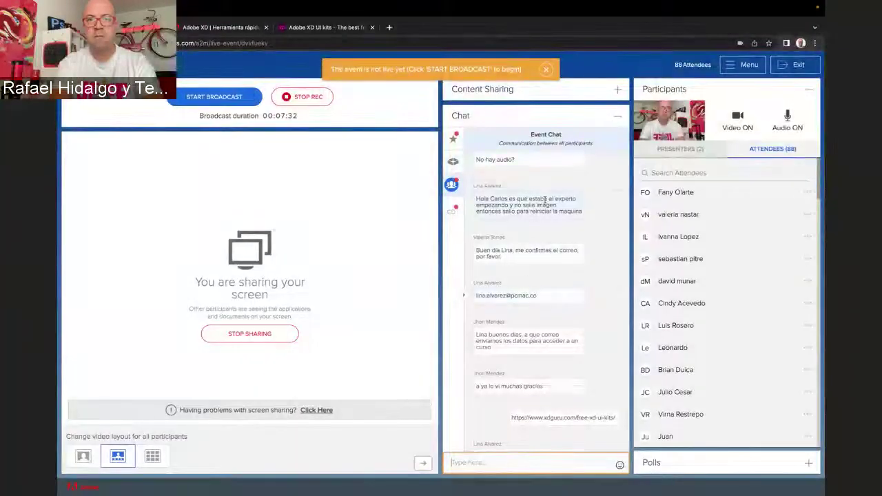
pyautogui.scroll(-5, 564, 189)
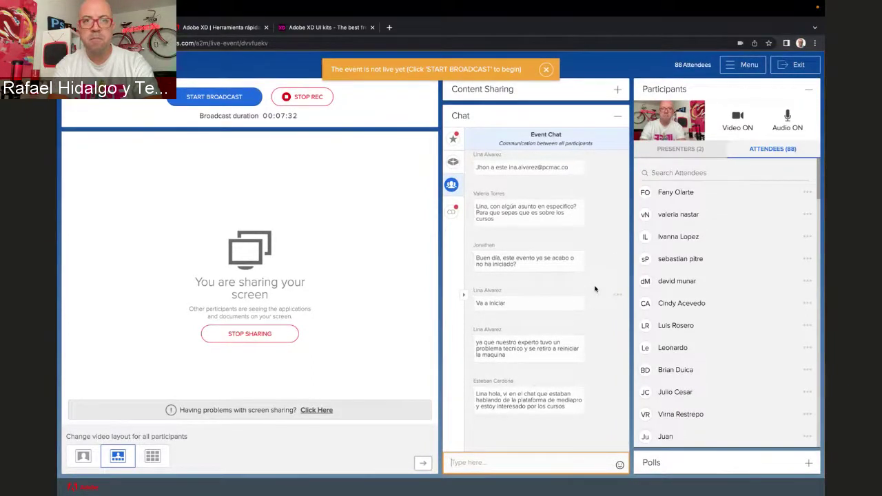
pyautogui.scroll(1, 596, 290)
pyautogui.scroll(-1, 596, 289)
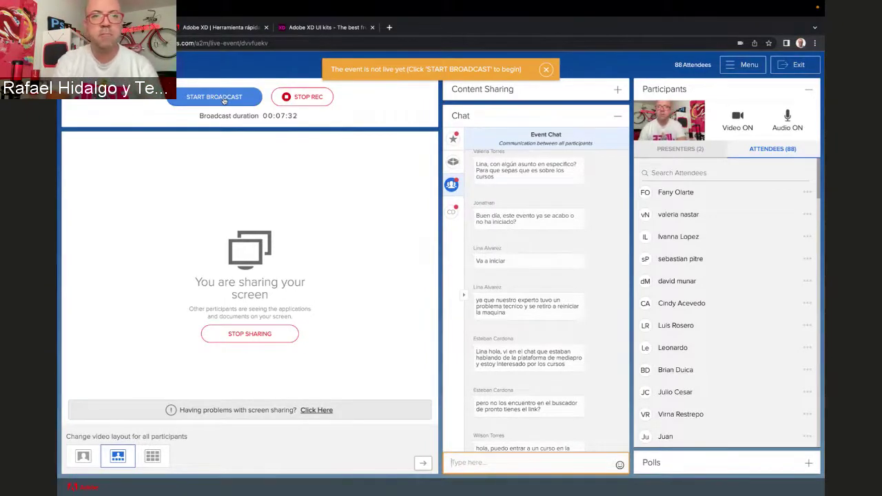
# Start the live event broadcast without a livestream platform, and stop sharing the screen
pyautogui.click(224, 101)
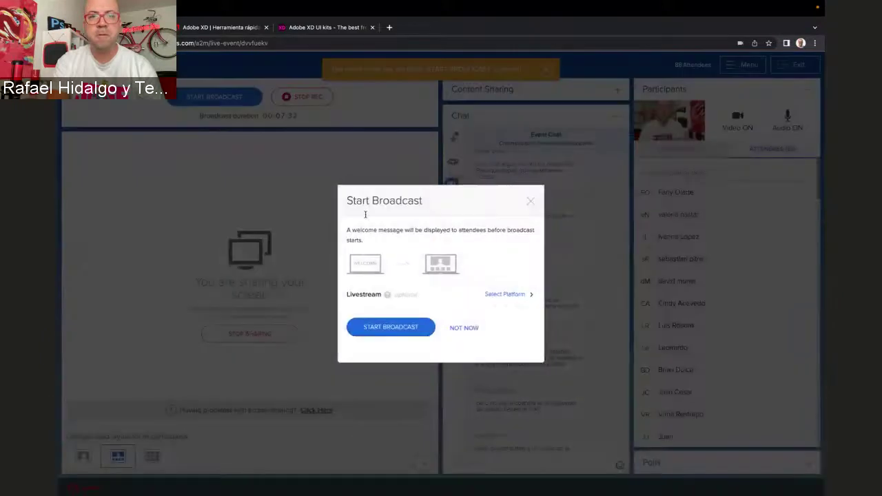
pyautogui.click(406, 332)
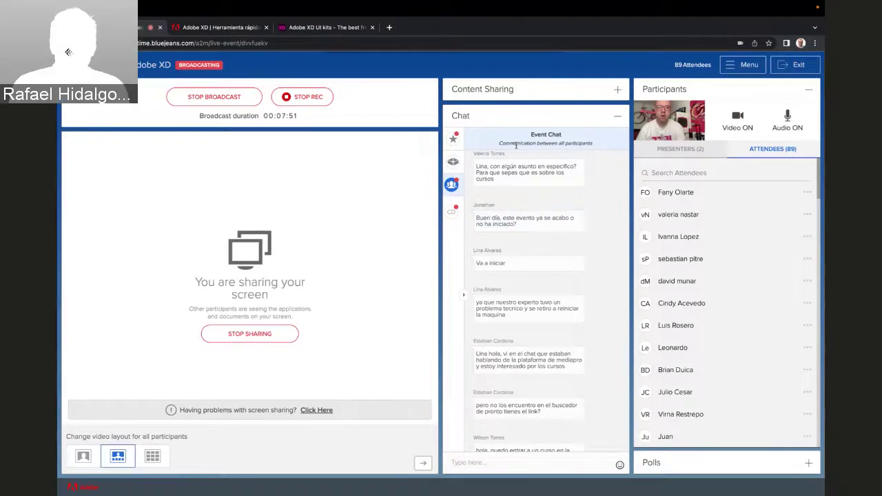
pyautogui.click(618, 89)
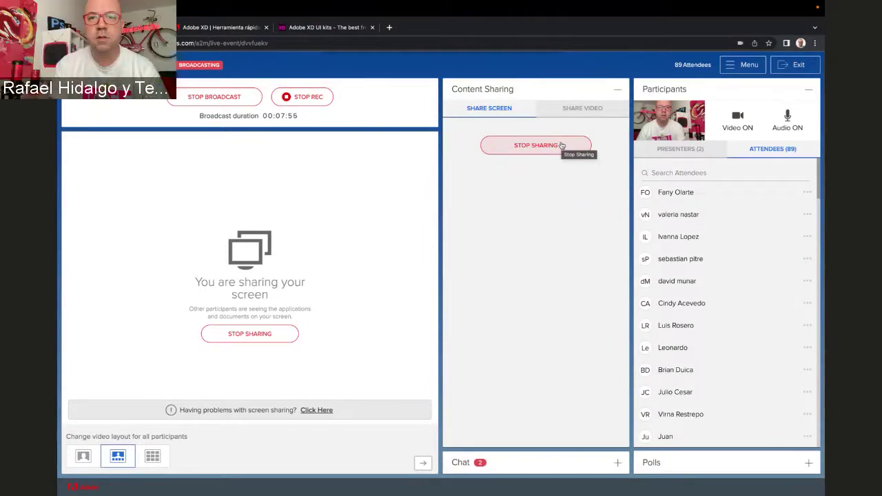
pyautogui.click(562, 145)
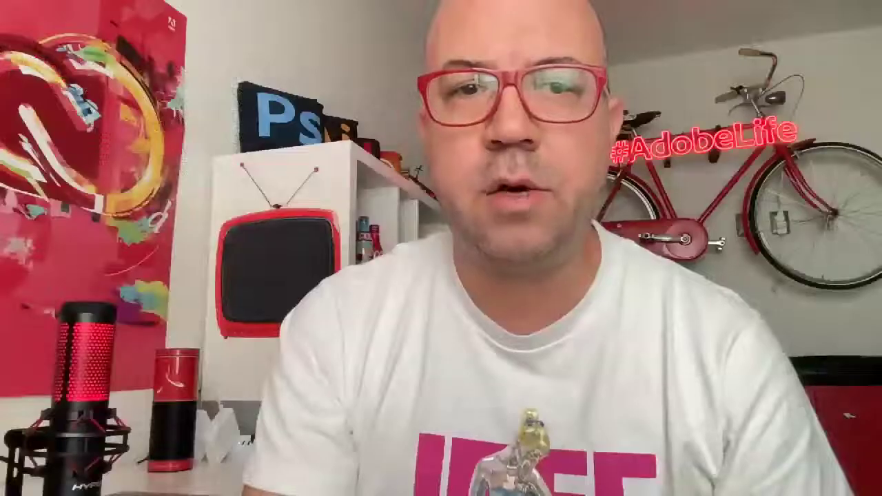